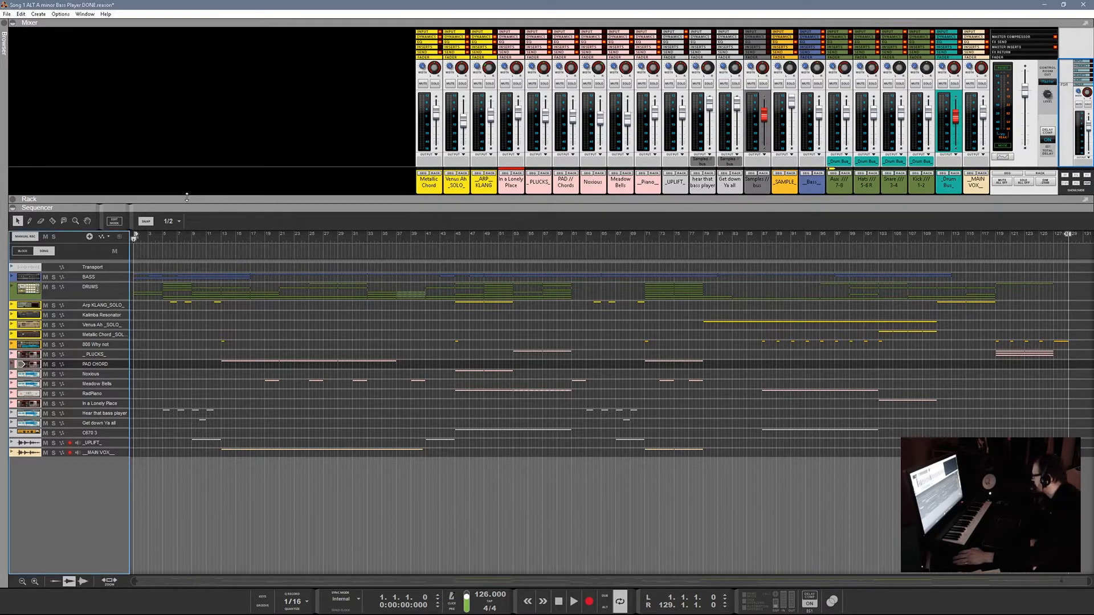
# - View the device rack of the song, and return to the sequencer arrangement
pyautogui.press('F6')
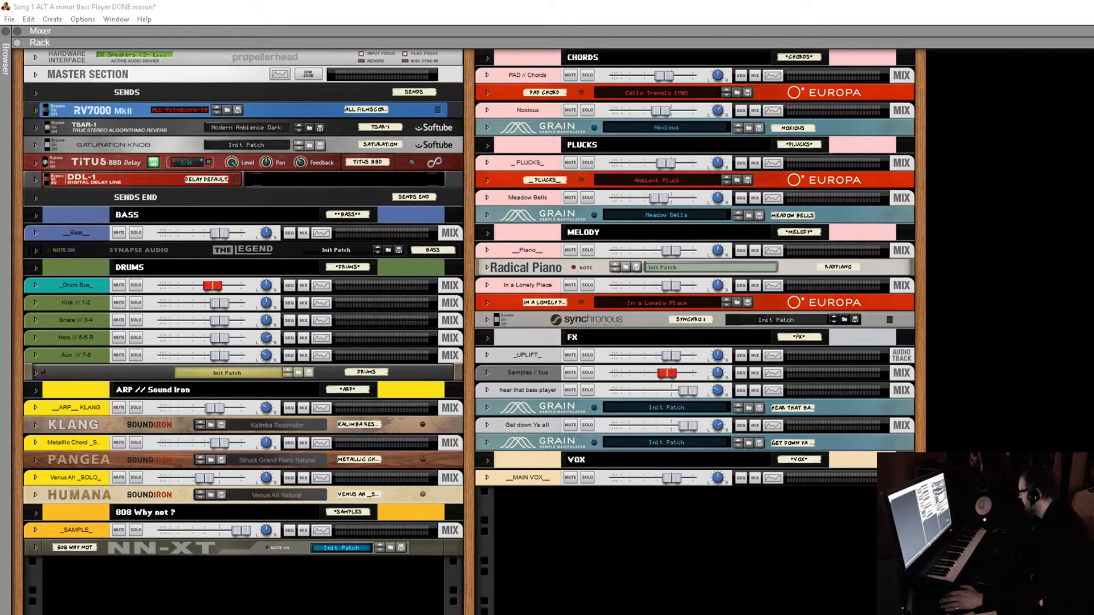
pyautogui.hotkey('alt', 'Tab')
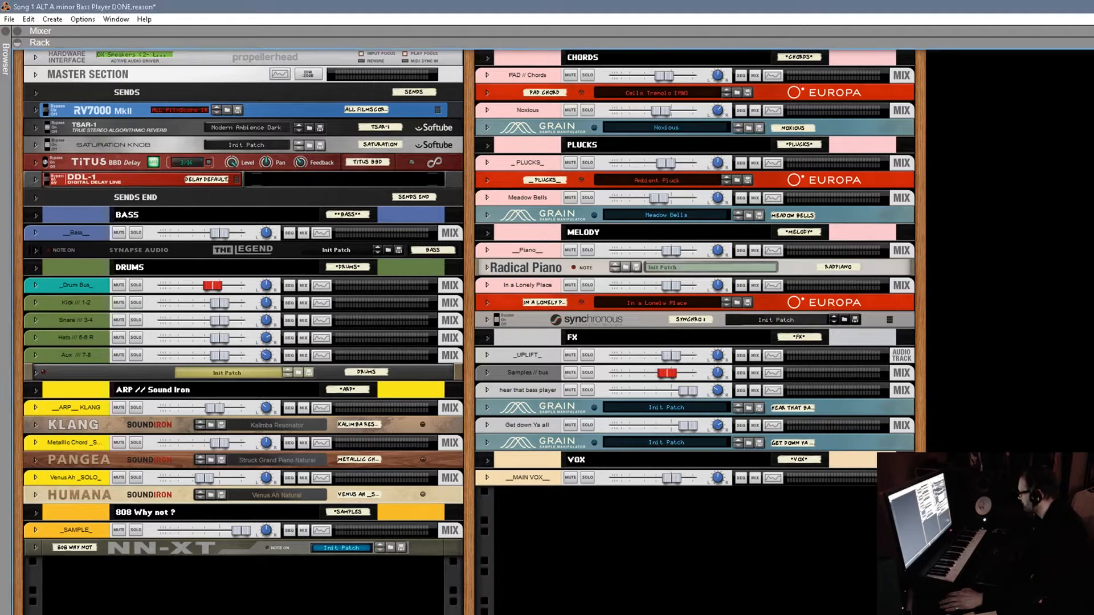
pyautogui.press('F7')
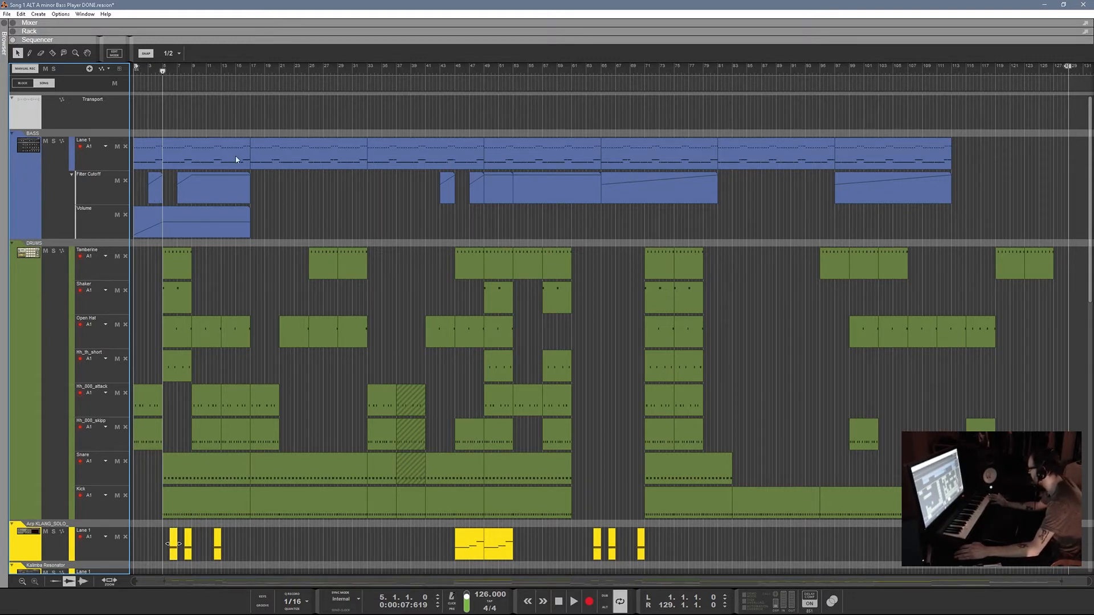
# - Open the first BASS clip to examine its notes and automation, and close it to return to the arrangement
pyautogui.doubleClick(214, 160)
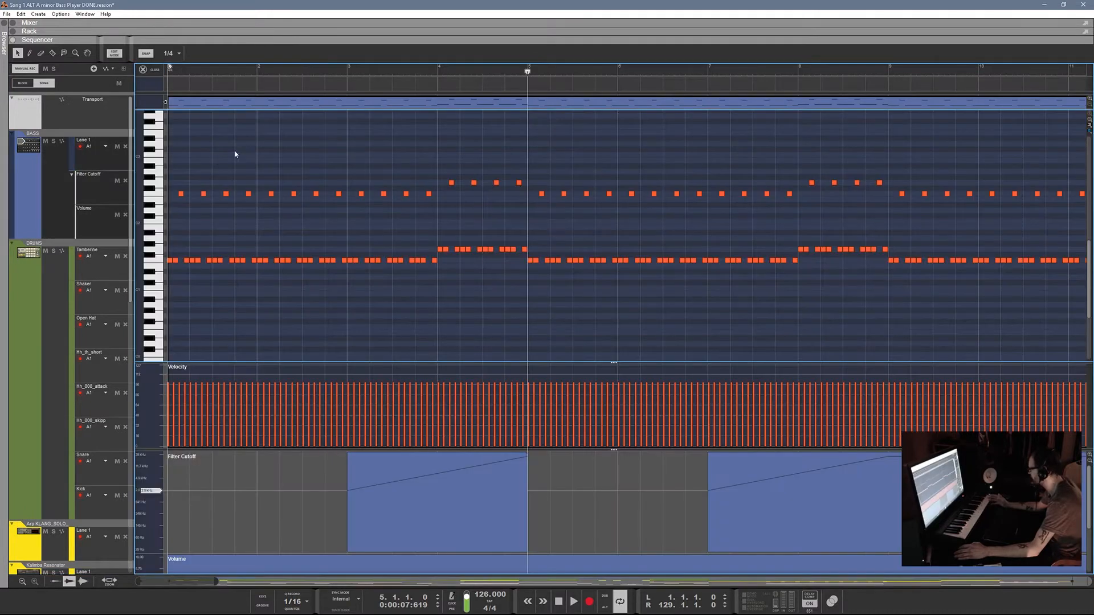
pyautogui.click(158, 71)
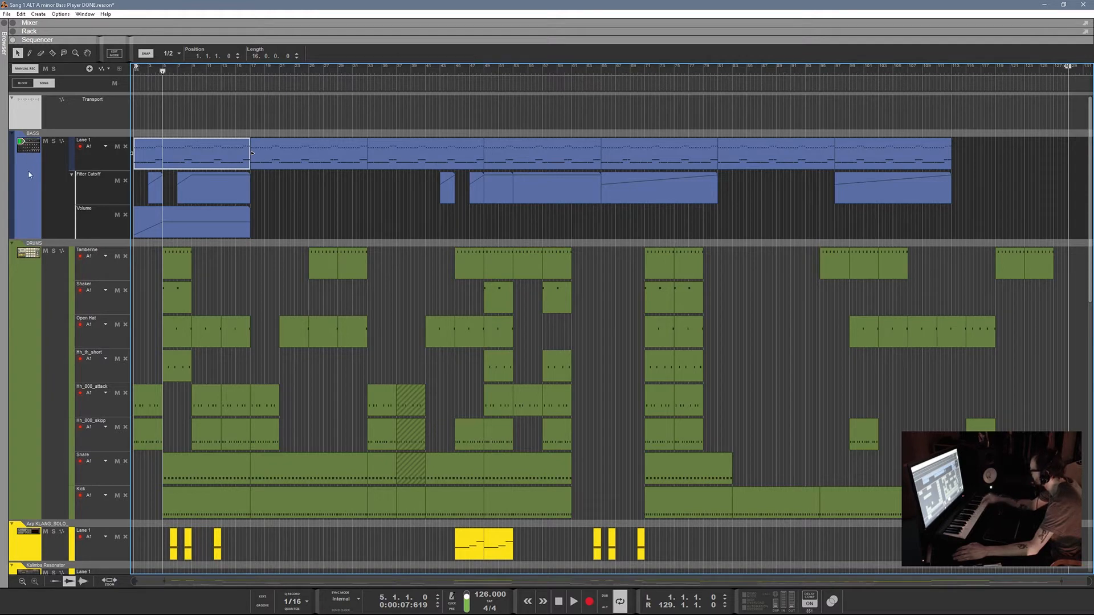
# - Examine the DRUMS lanes, selecting the Open Hat clip at bar 9 and clearing the selection
pyautogui.scroll(-2, 33, 282)
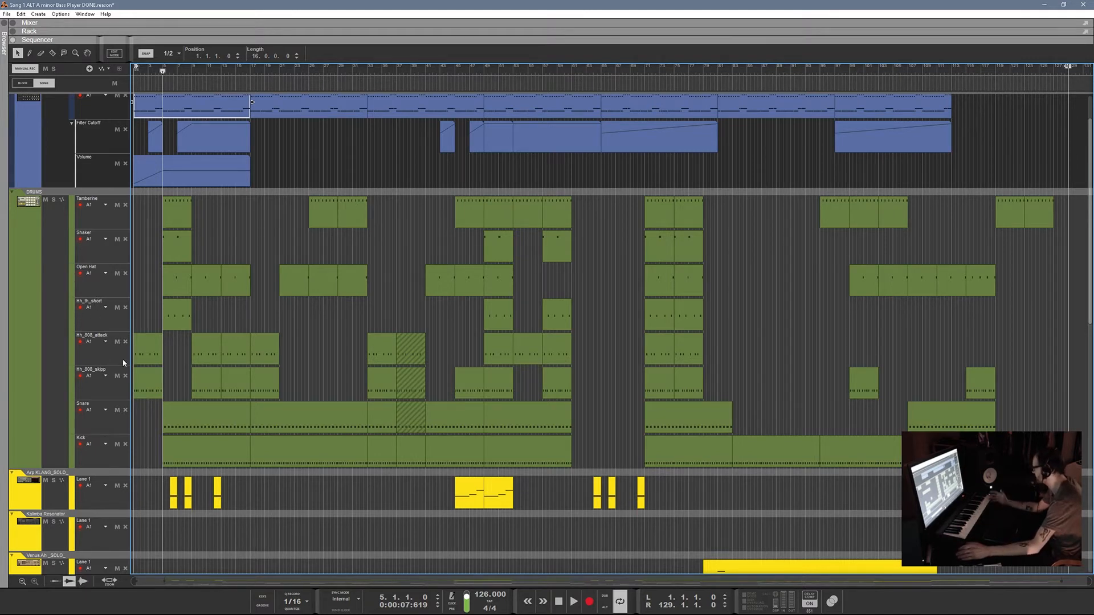
pyautogui.scroll(2, 123, 363)
pyautogui.scroll(-3, 123, 362)
pyautogui.scroll(3, 123, 362)
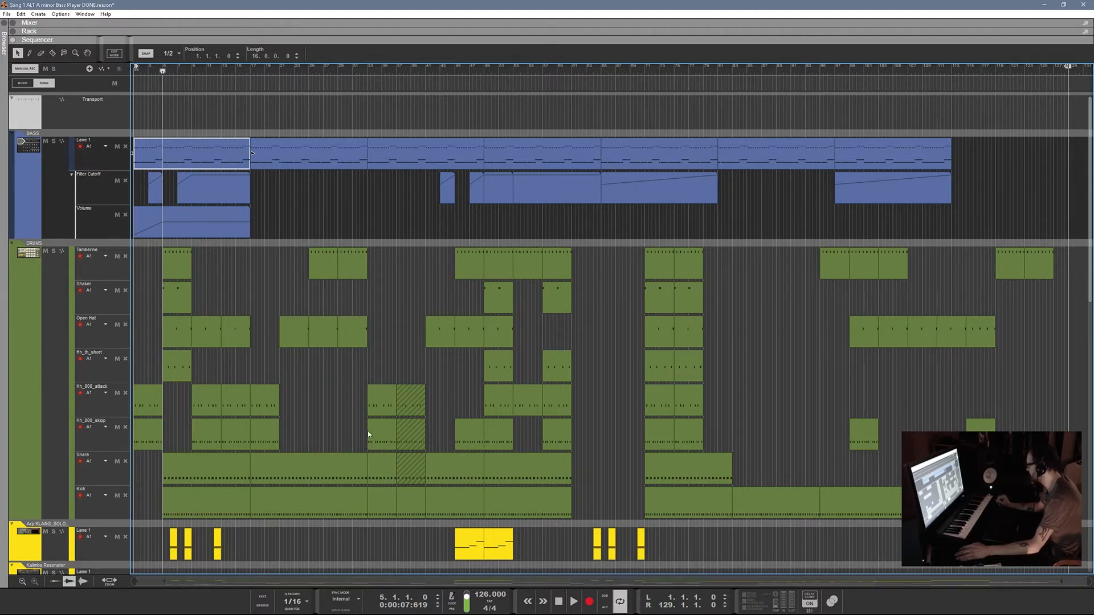
pyautogui.click(208, 341)
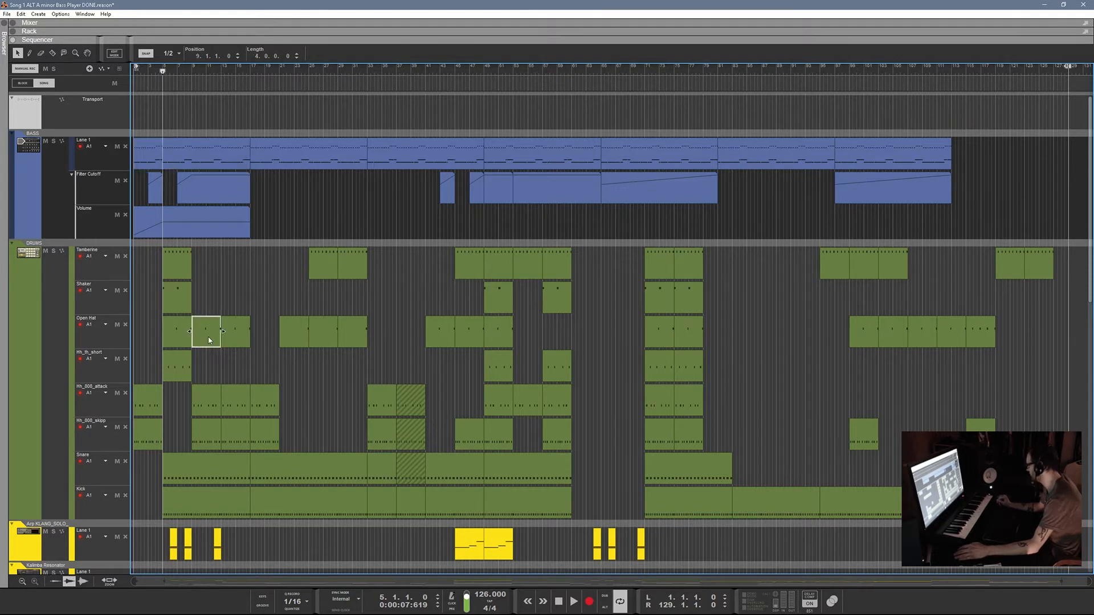
pyautogui.click(145, 337)
# - Select the Arp KLANG, Kalimba Resonator, Venus Ah, Metallic Chord and 808 Why not tracks one after another to audition them
pyautogui.scroll(-3, 36, 422)
pyautogui.scroll(-3, 36, 422)
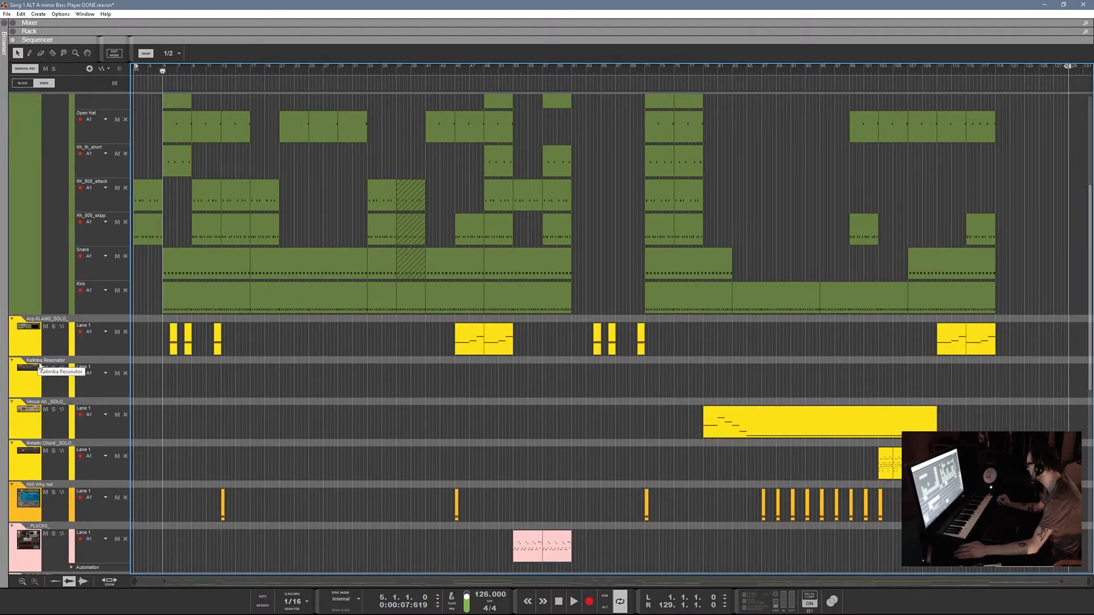
pyautogui.click(14, 338)
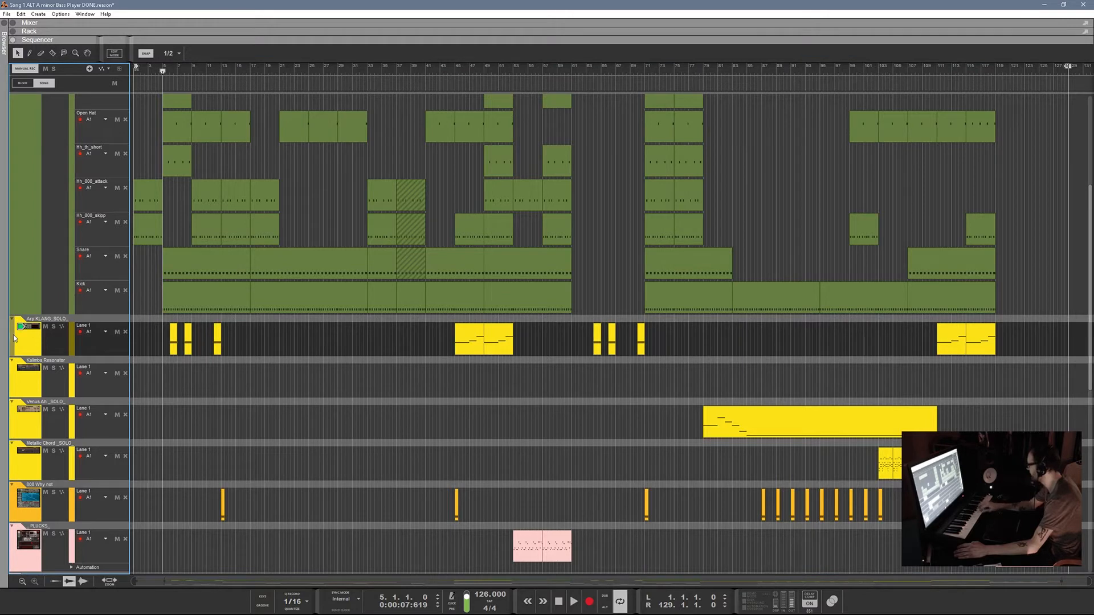
pyautogui.click(18, 373)
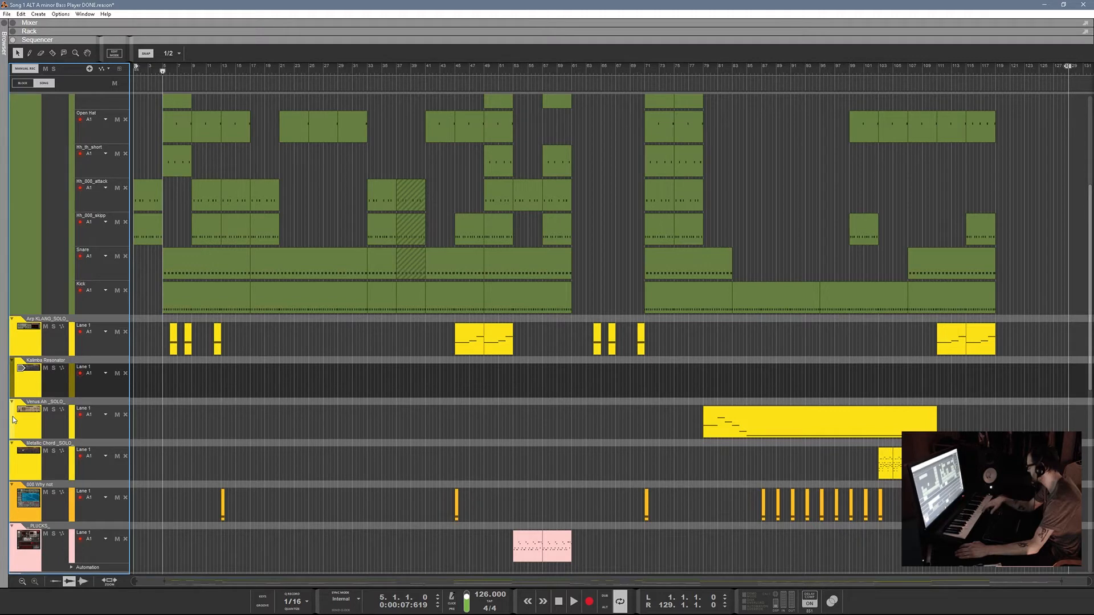
pyautogui.click(13, 420)
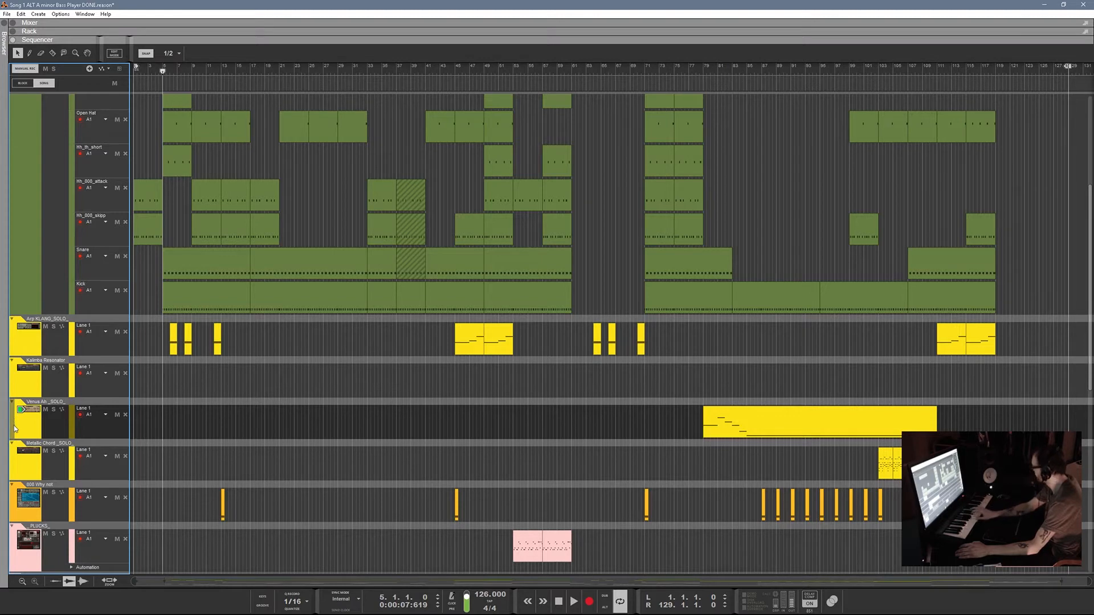
pyautogui.click(14, 460)
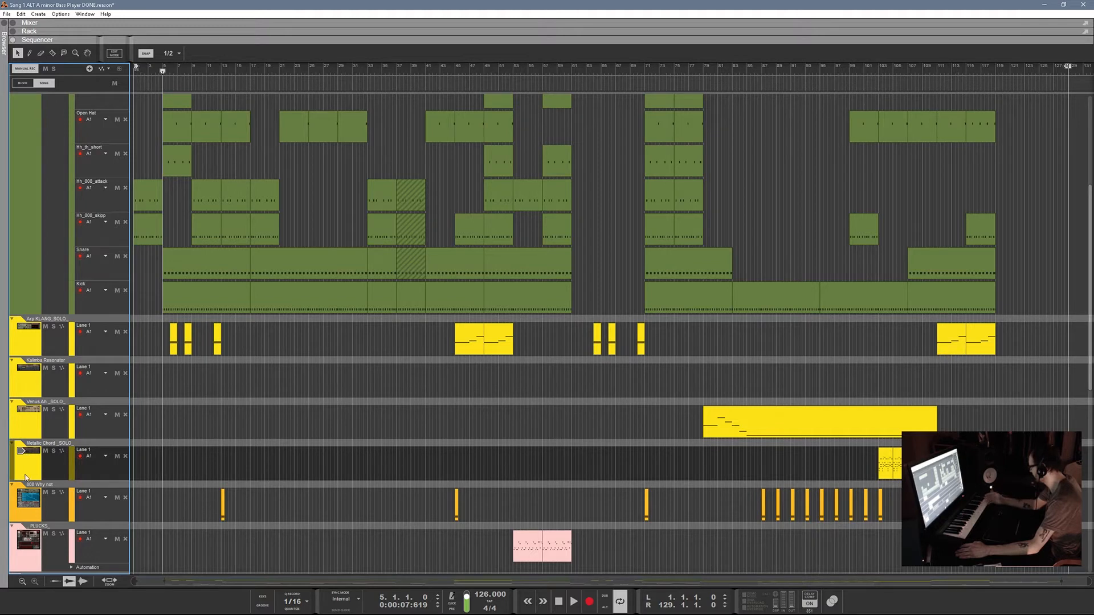
pyautogui.click(13, 501)
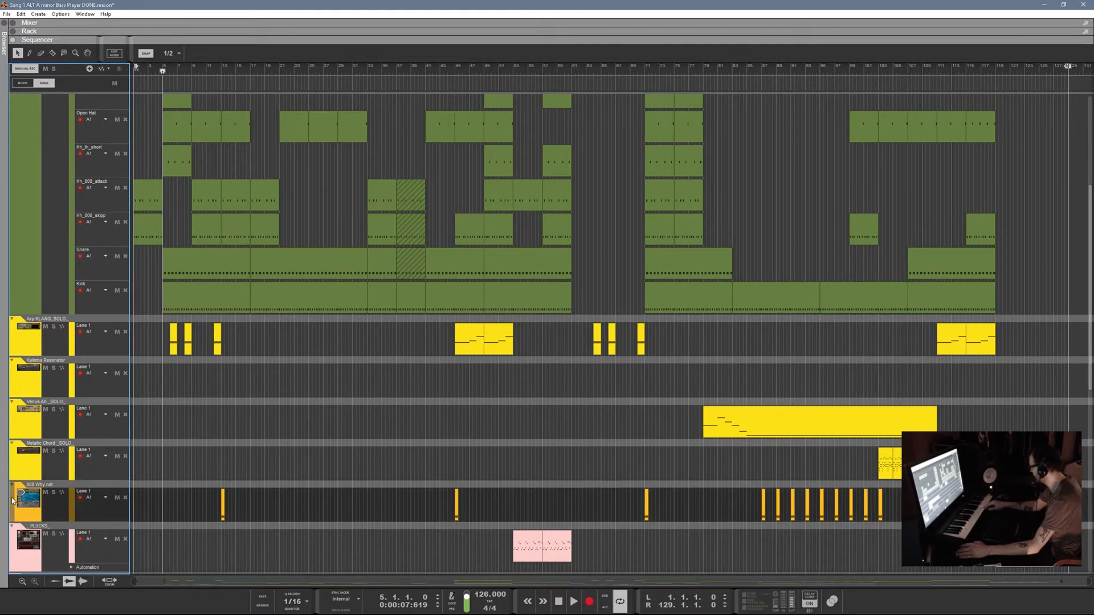
# - Select the PLUCKS, PAD CHORD, Noxious and Meadow Bells tracks one after another to audition their sounds
pyautogui.scroll(-3, 13, 501)
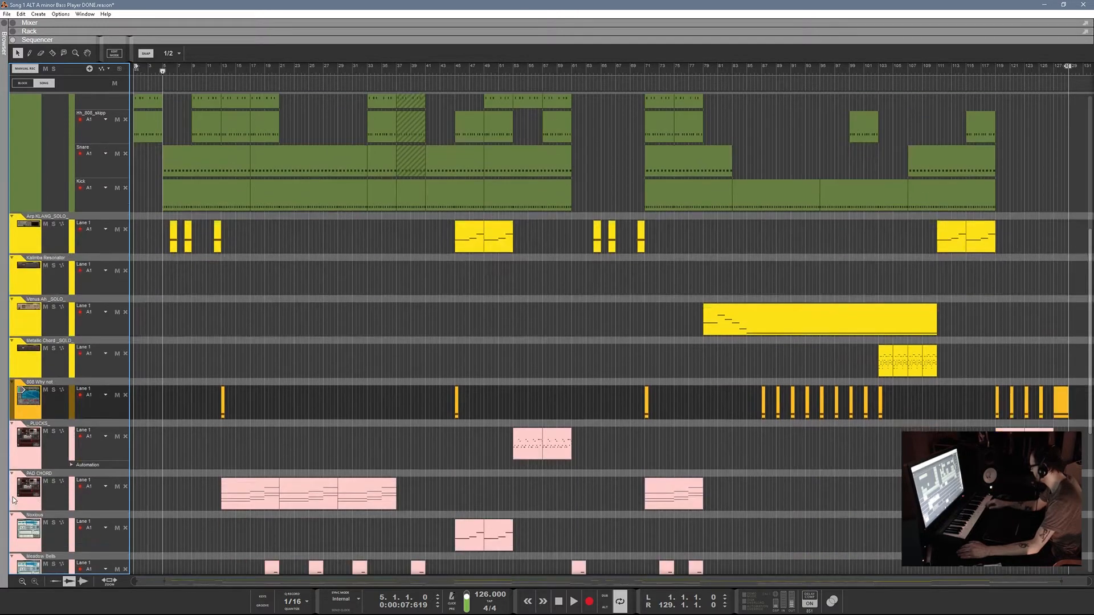
pyautogui.click(14, 445)
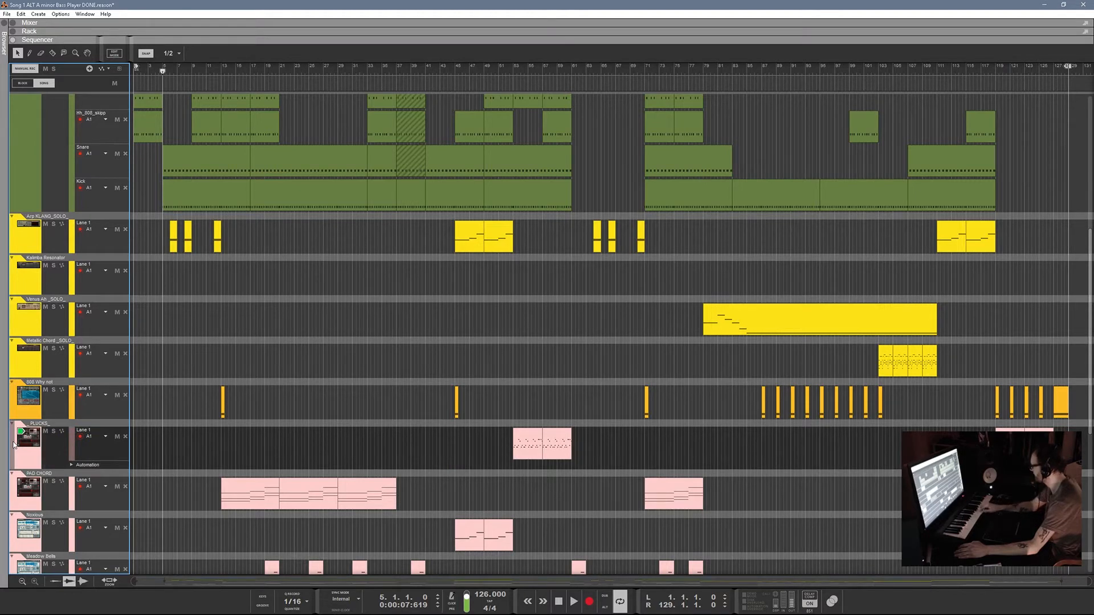
pyautogui.click(12, 488)
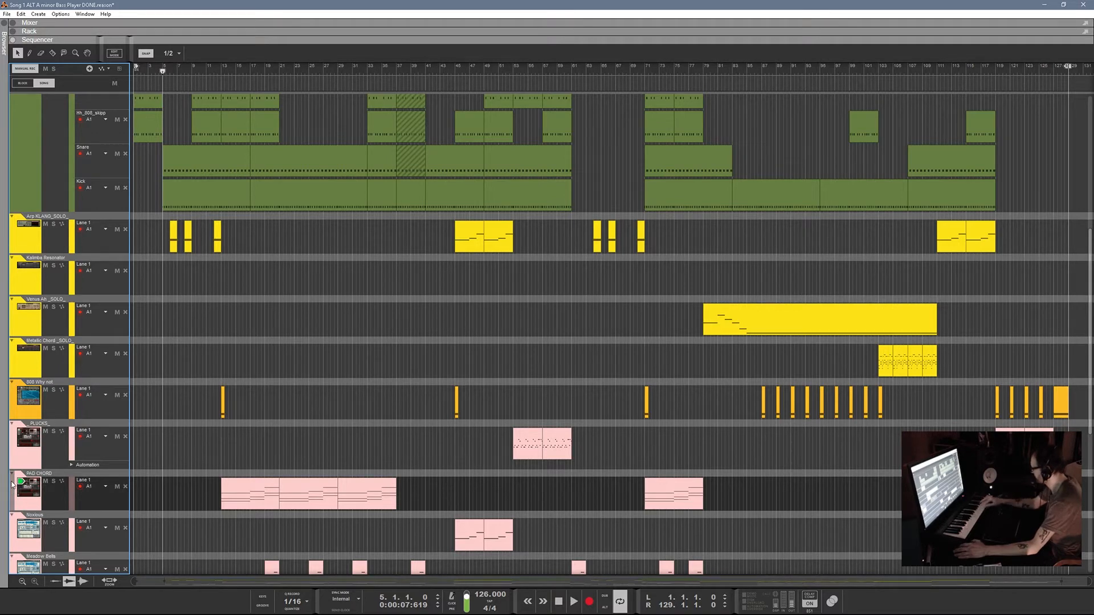
pyautogui.scroll(-2, 17, 476)
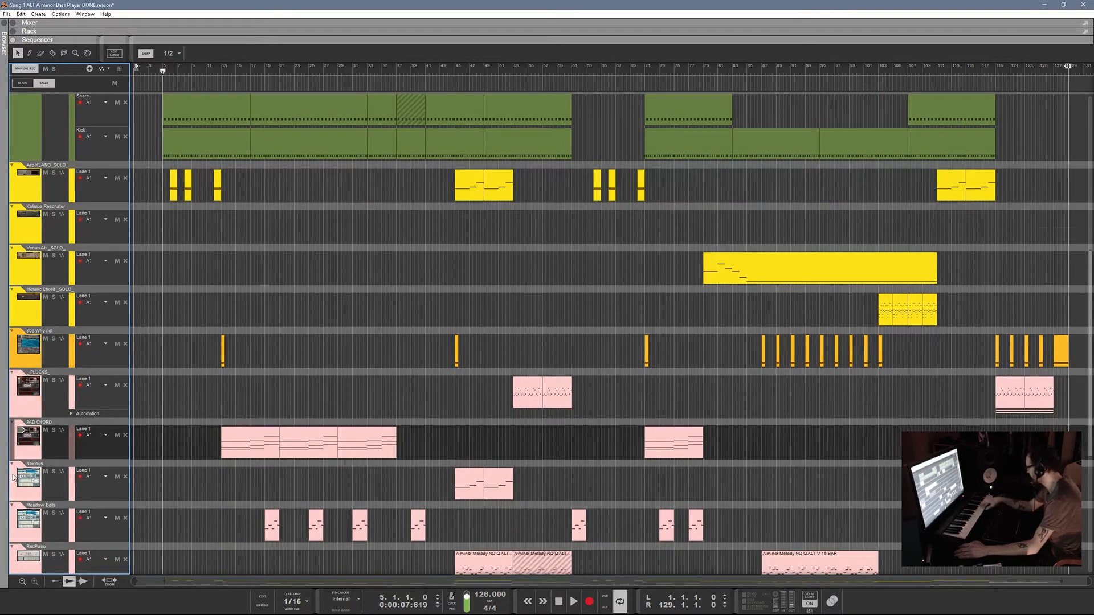
pyautogui.scroll(-2, 14, 476)
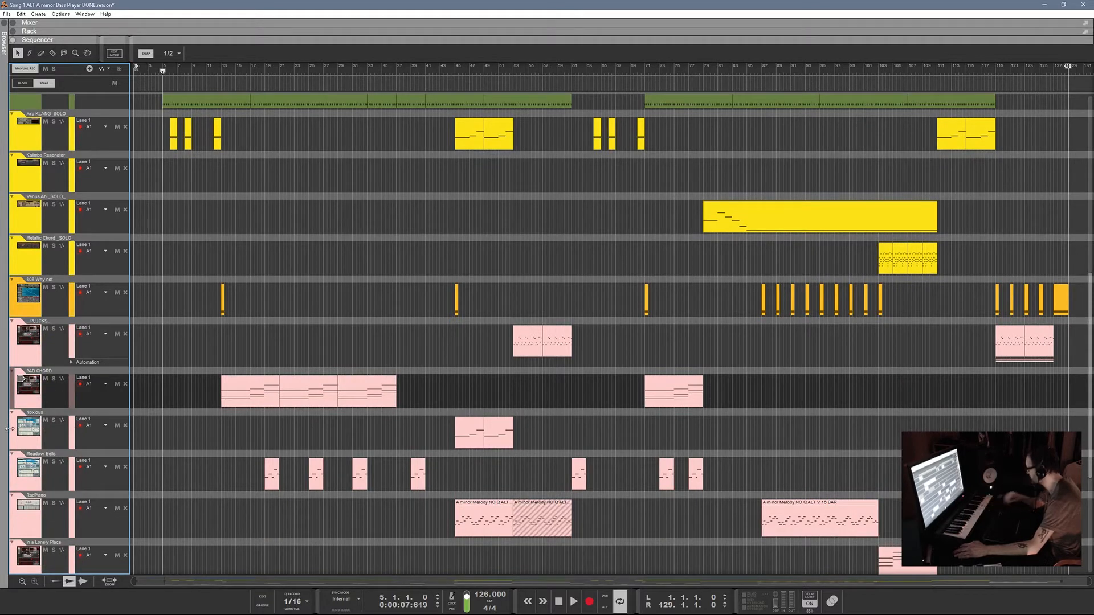
pyautogui.click(13, 429)
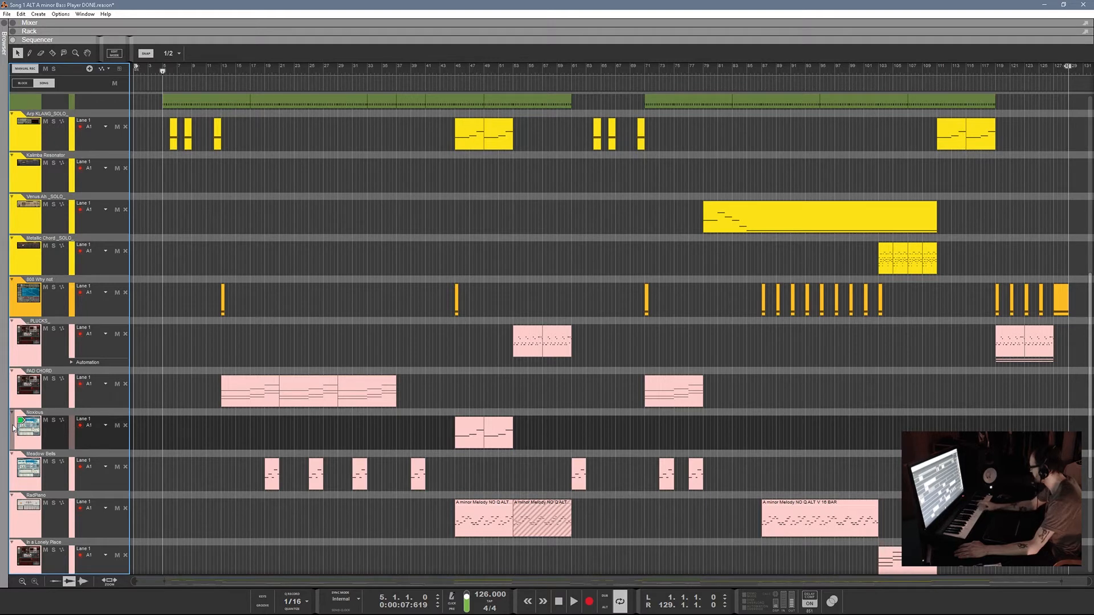
pyautogui.click(15, 470)
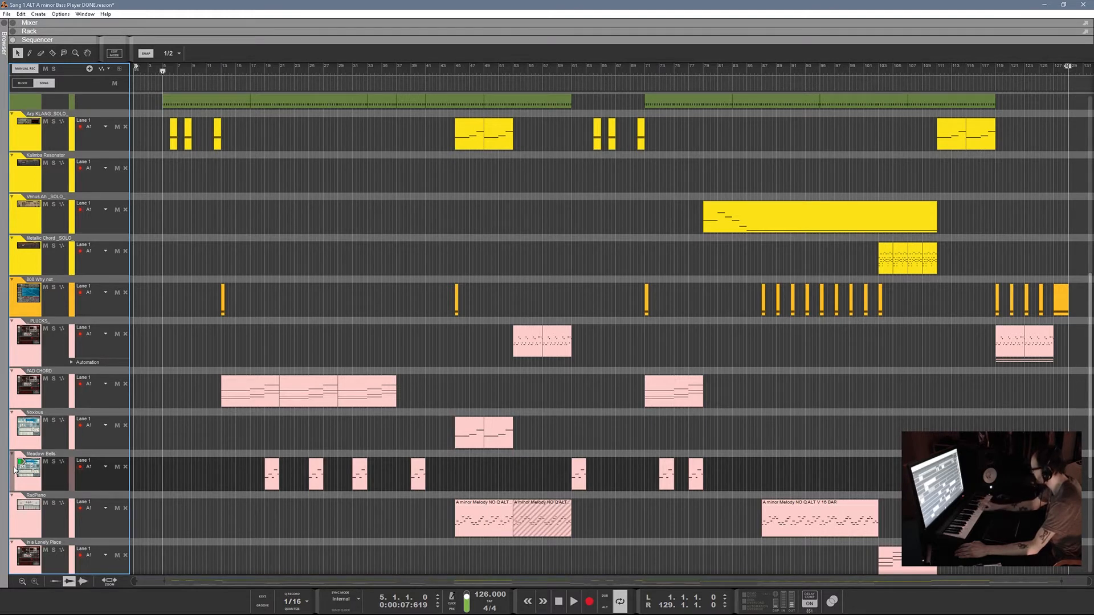
# - Select the RadPiano, In a Lonely Place, Hear that bass player and Get down Ya all tracks in turn to audition them
pyautogui.scroll(-2, 15, 470)
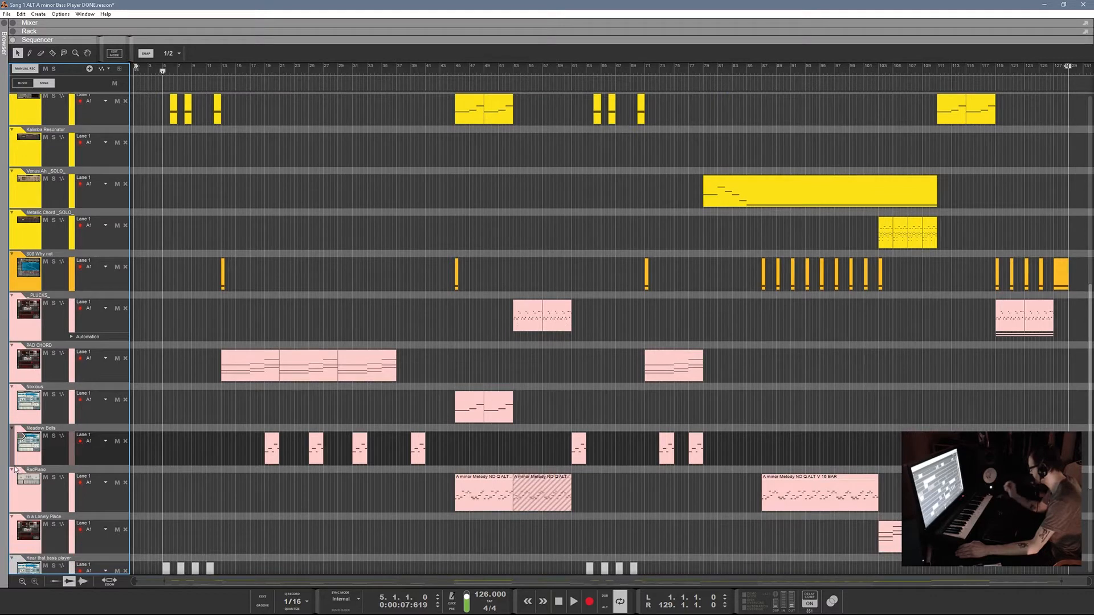
pyautogui.click(16, 468)
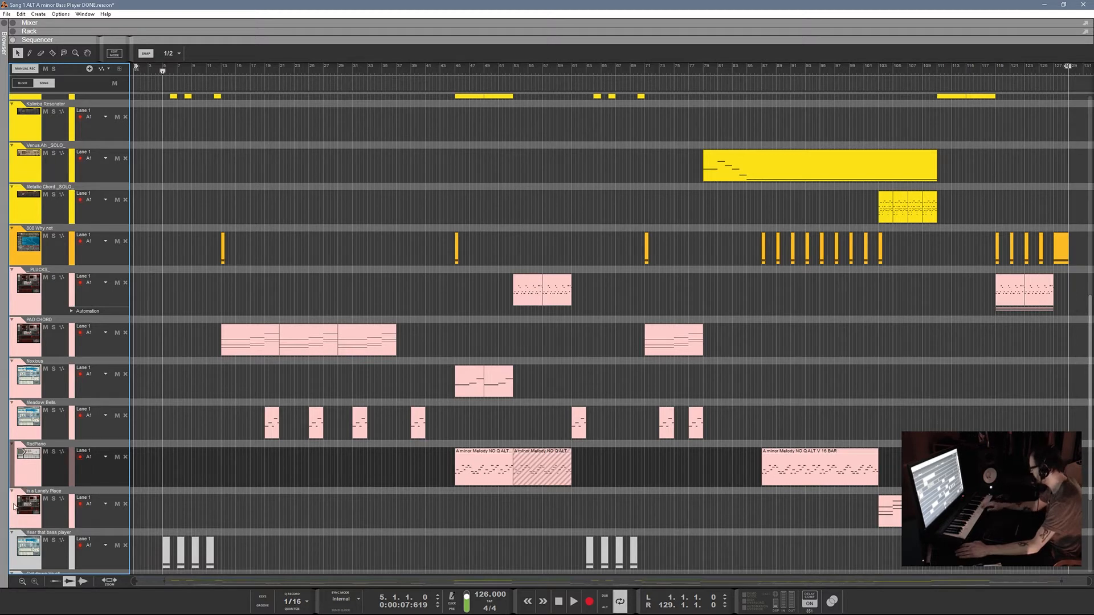
pyautogui.click(14, 506)
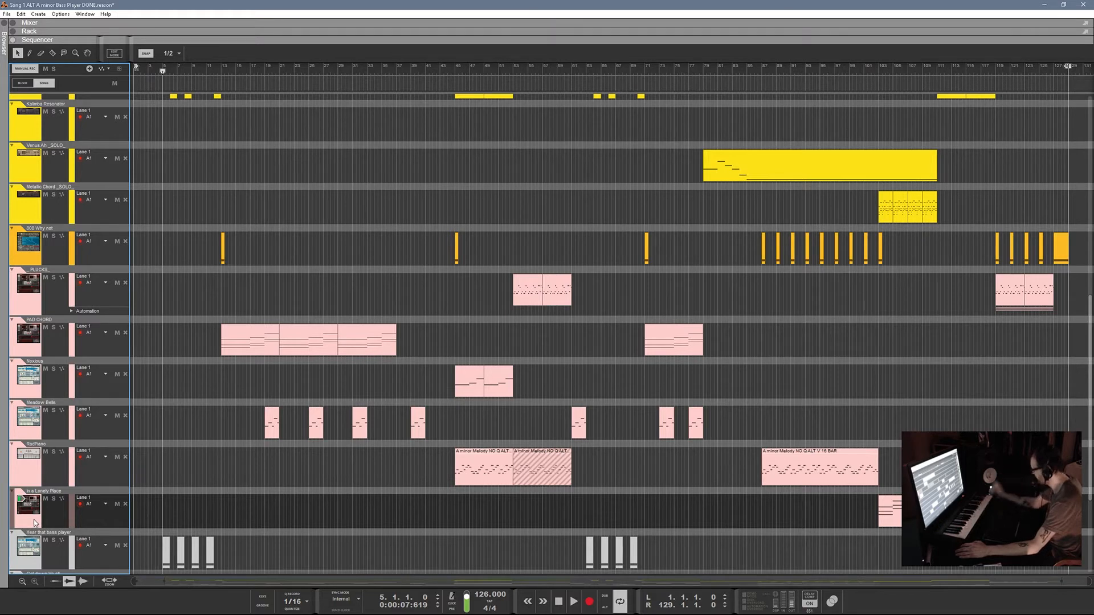
pyautogui.scroll(-1, 30, 518)
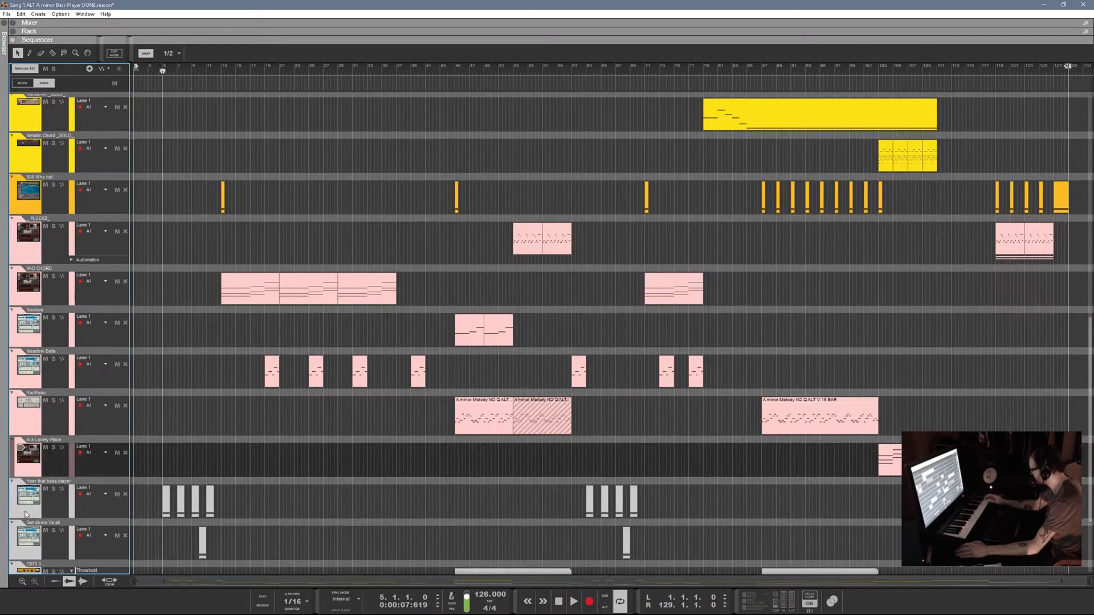
pyautogui.click(15, 504)
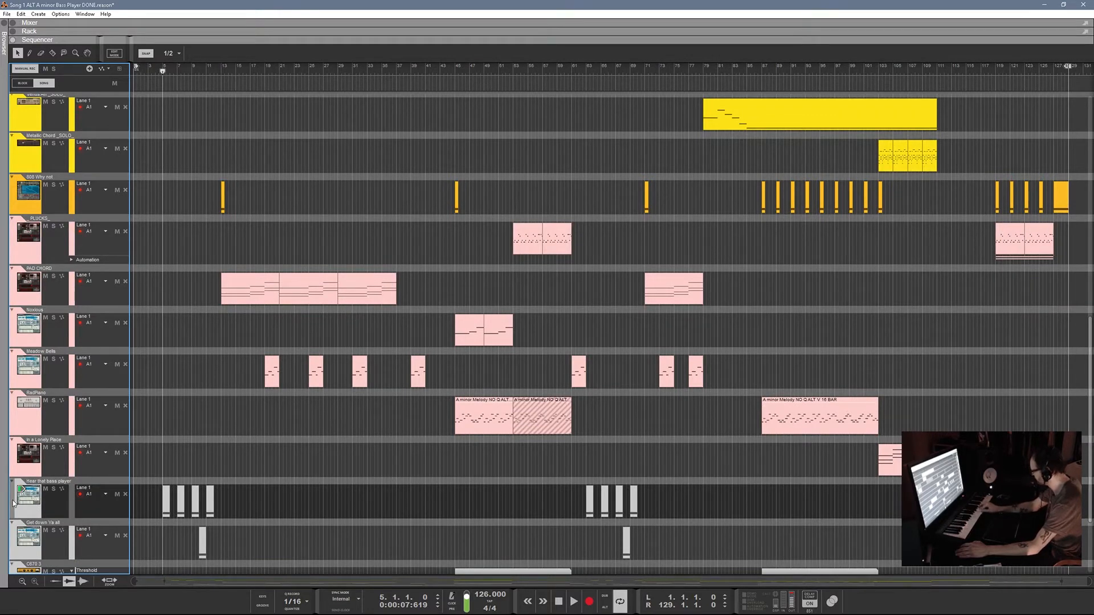
pyautogui.click(14, 538)
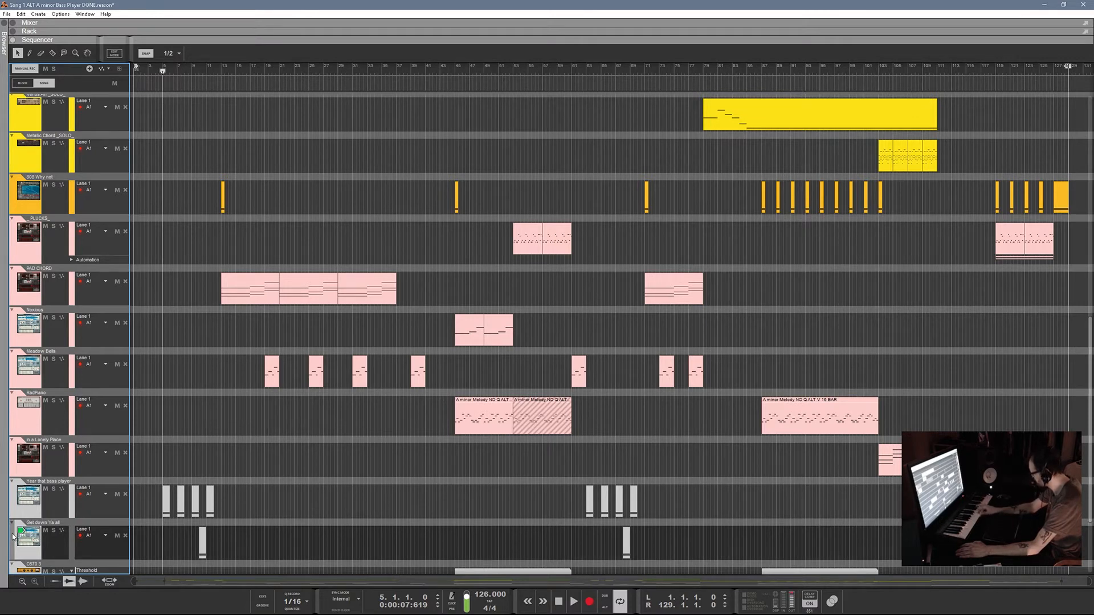
# - Select the UPLIFT audio track, just above the main vocal track
pyautogui.scroll(-4, 17, 530)
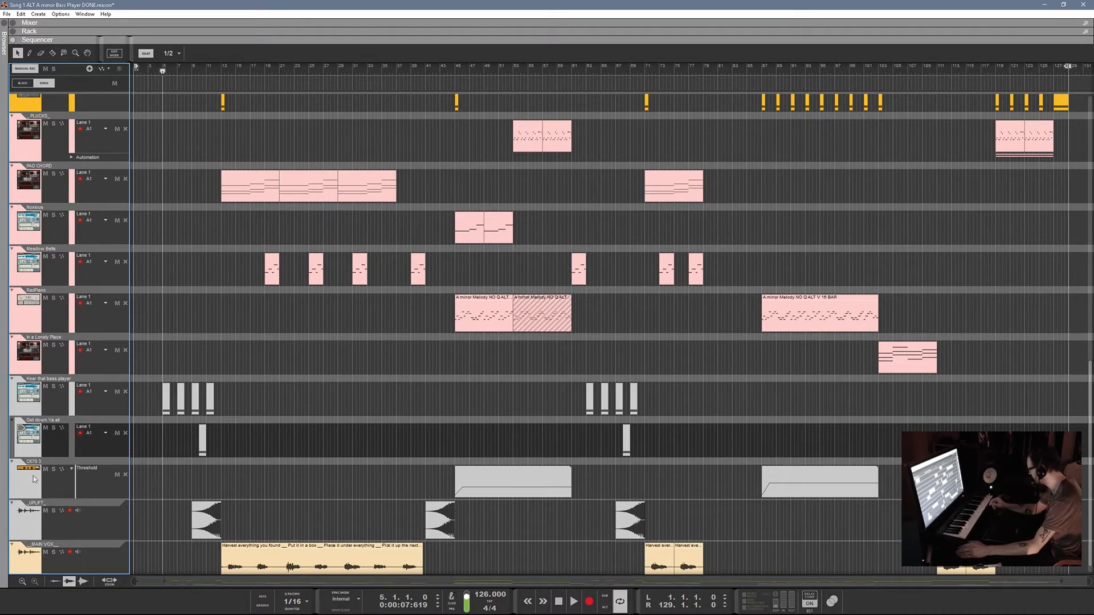
pyautogui.scroll(1, 30, 507)
pyautogui.scroll(-1, 28, 510)
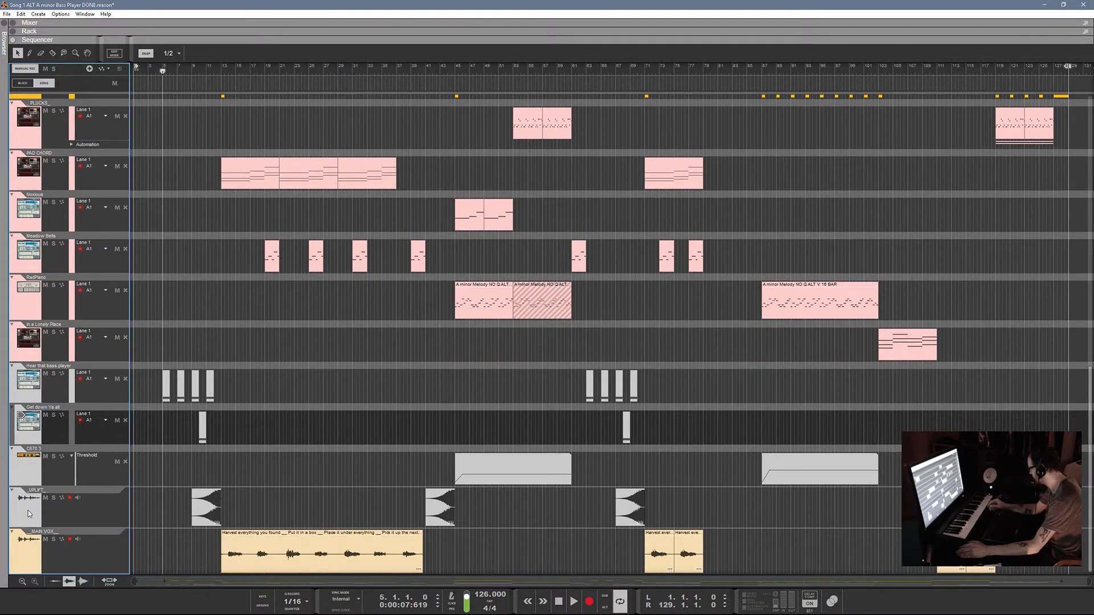
pyautogui.click(28, 511)
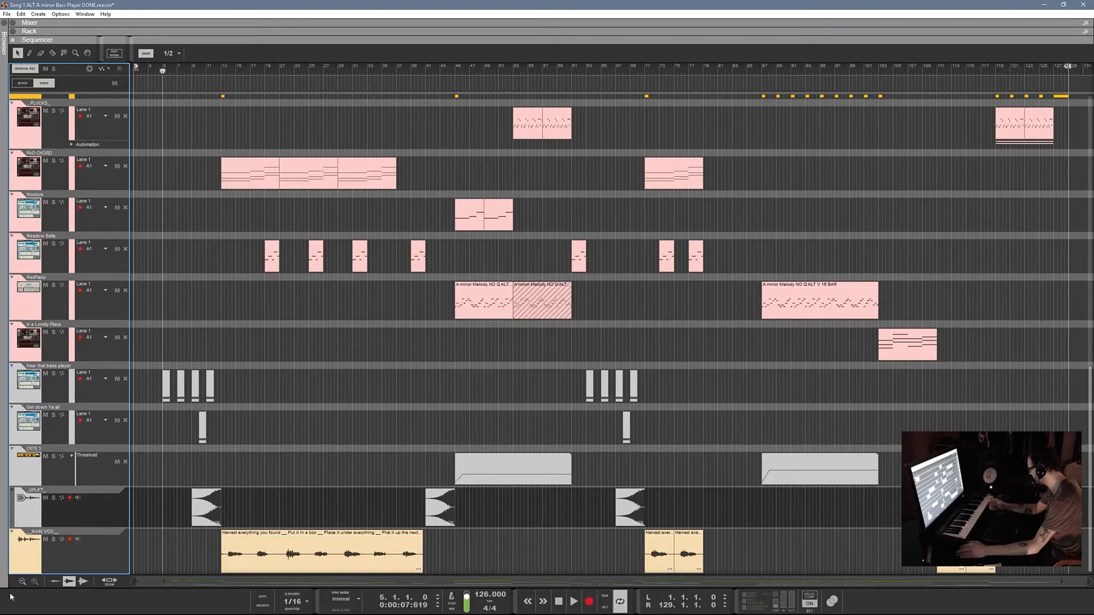
# - Fold the Transport track at the head of the track list
pyautogui.scroll(2, 33, 549)
pyautogui.scroll(15, 32, 550)
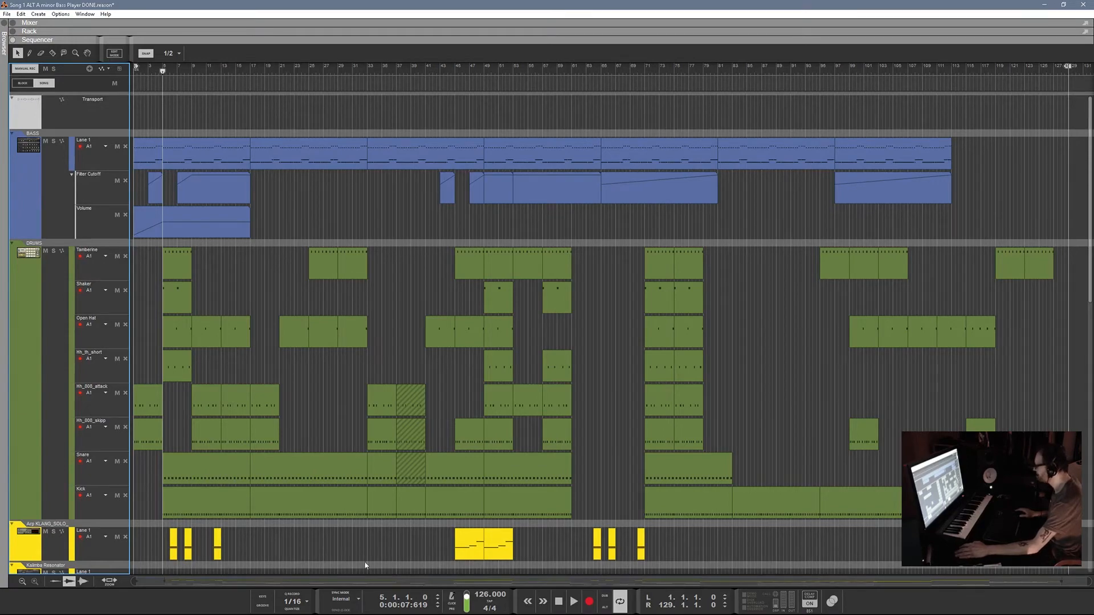
pyautogui.scroll(-10, 645, 351)
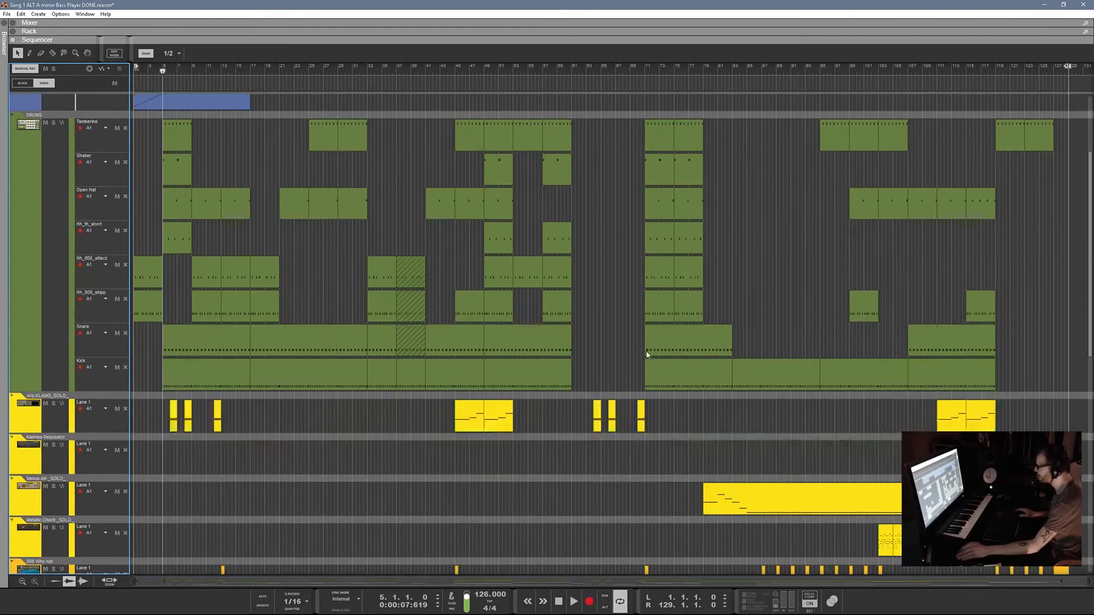
pyautogui.scroll(-1, 636, 364)
pyautogui.scroll(12, 636, 364)
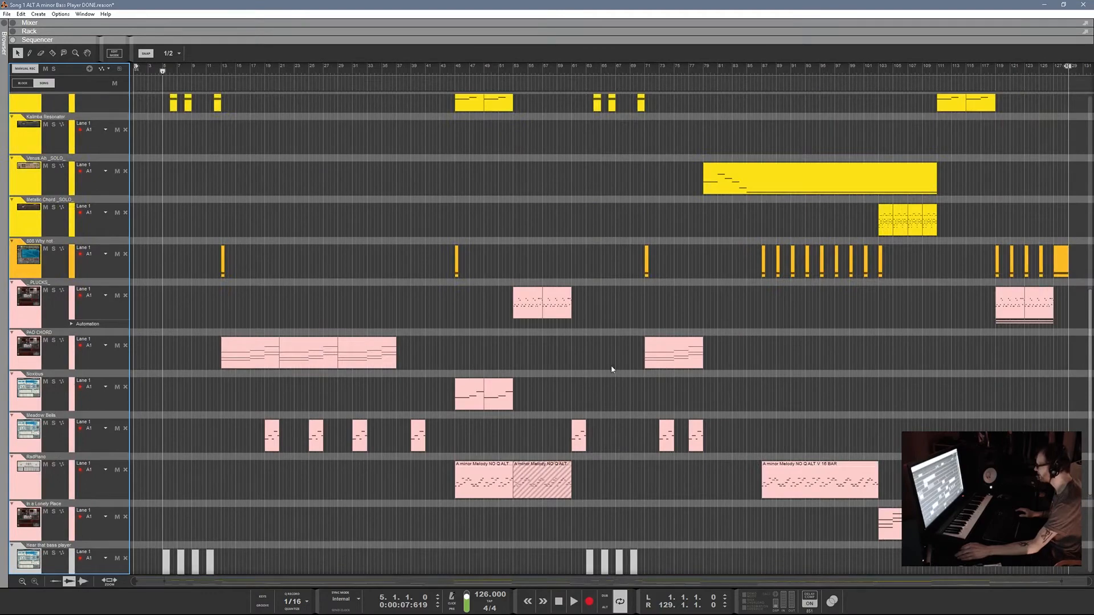
pyautogui.scroll(2, 36, 174)
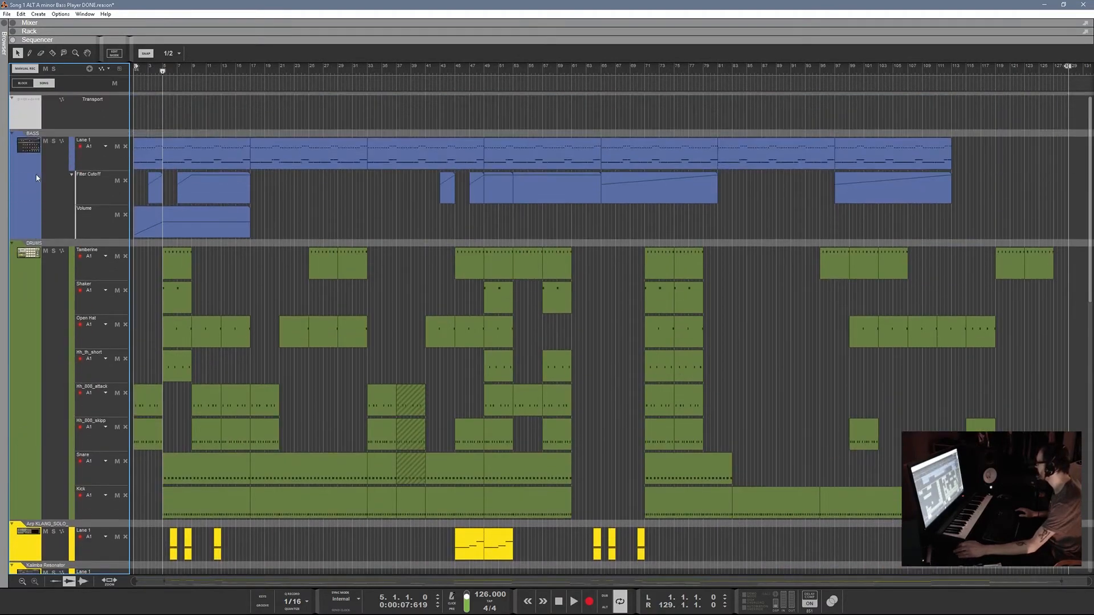
pyautogui.click(13, 100)
pyautogui.click(12, 99)
pyautogui.click(12, 99)
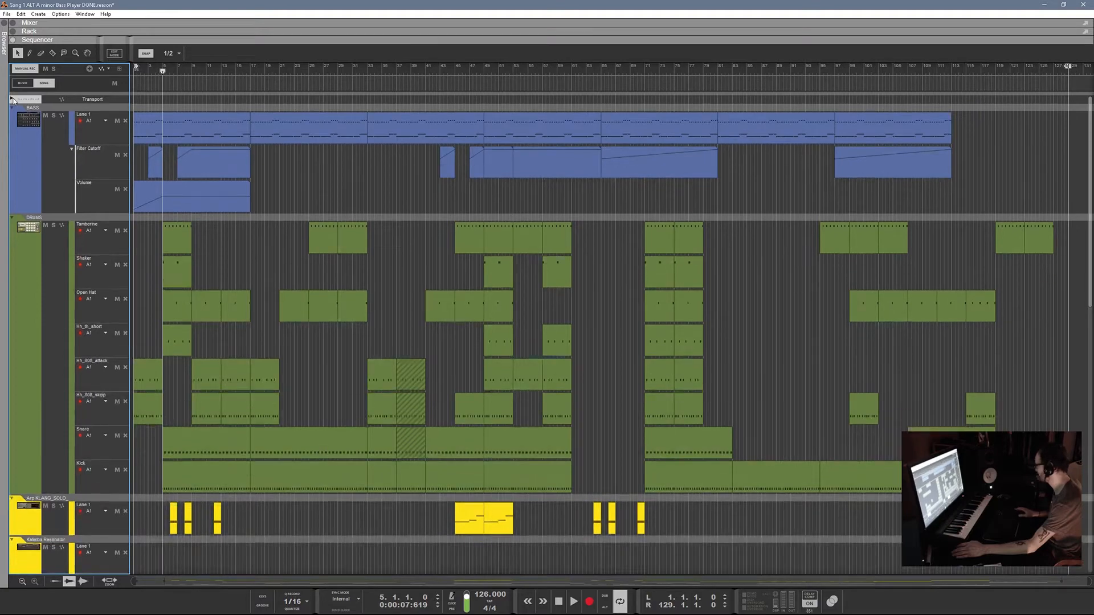
# - Fold all sequencer tracks at once and enlarge the rack to fill the work area
pyautogui.click(13, 99)
pyautogui.keyDown('alt'); pyautogui.click(13, 99); pyautogui.keyUp('alt')
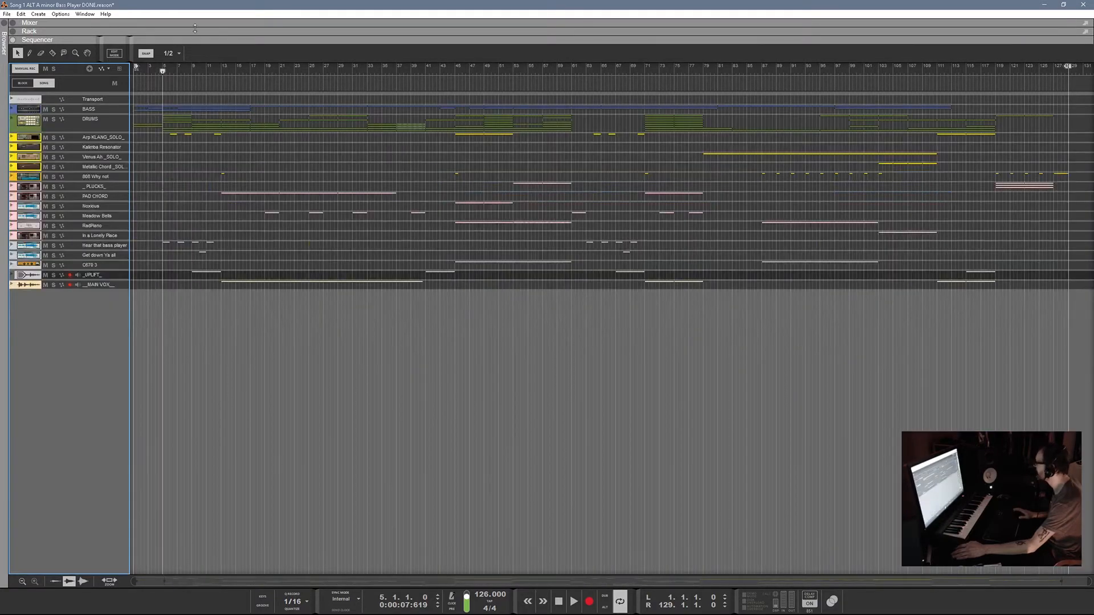
pyautogui.moveTo(193, 40); pyautogui.dragTo(256, 609)
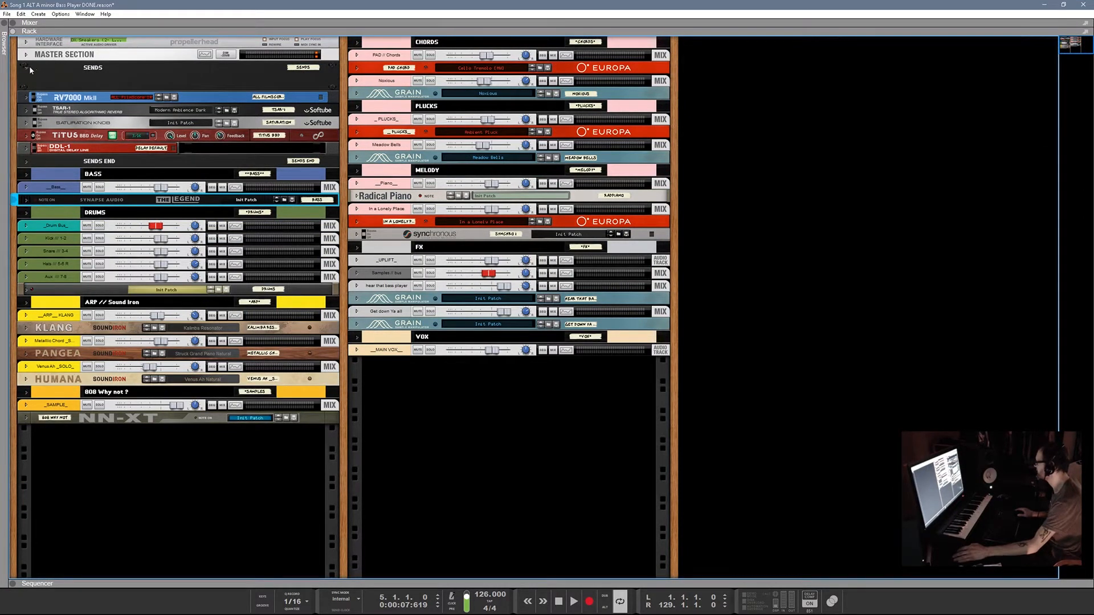
# - Unfold the BASS label device, flip the rack to view its rear cabling, and return to the front
pyautogui.click(26, 176)
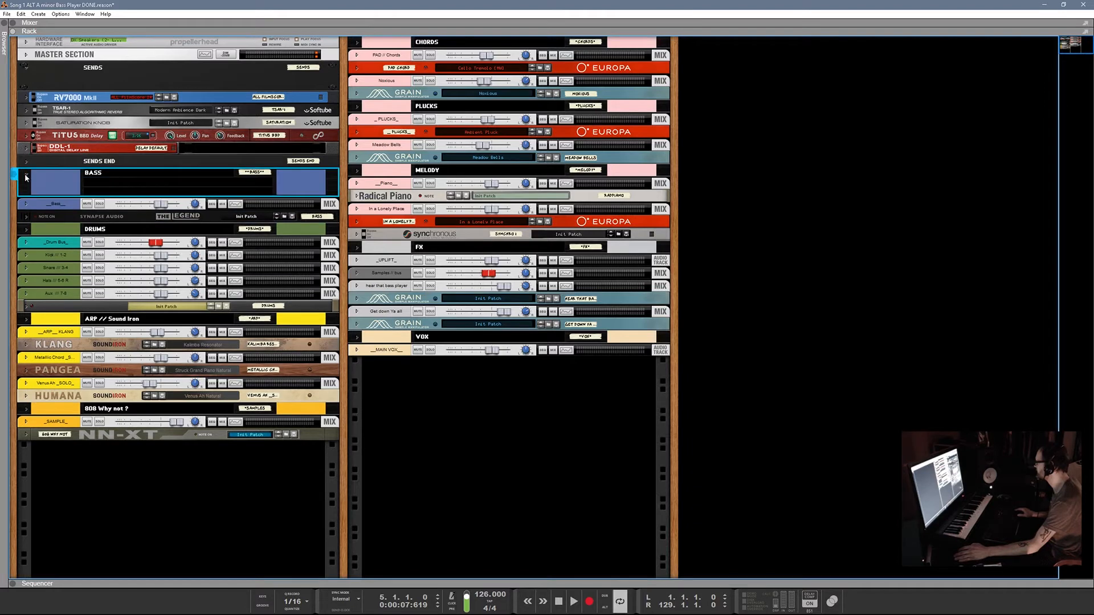
pyautogui.press('Tab')
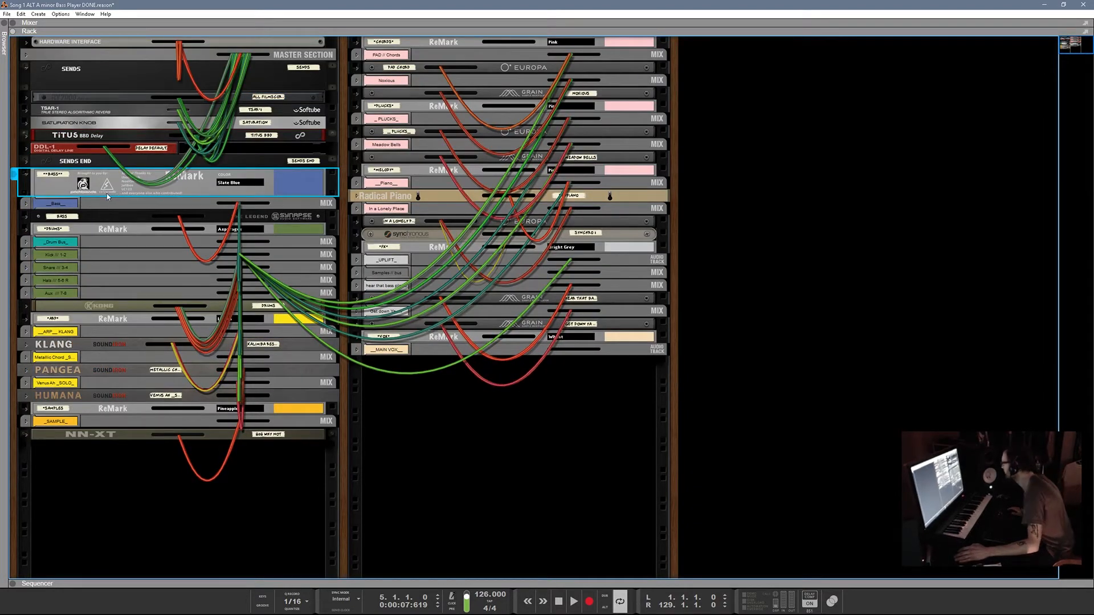
pyautogui.press('Tab')
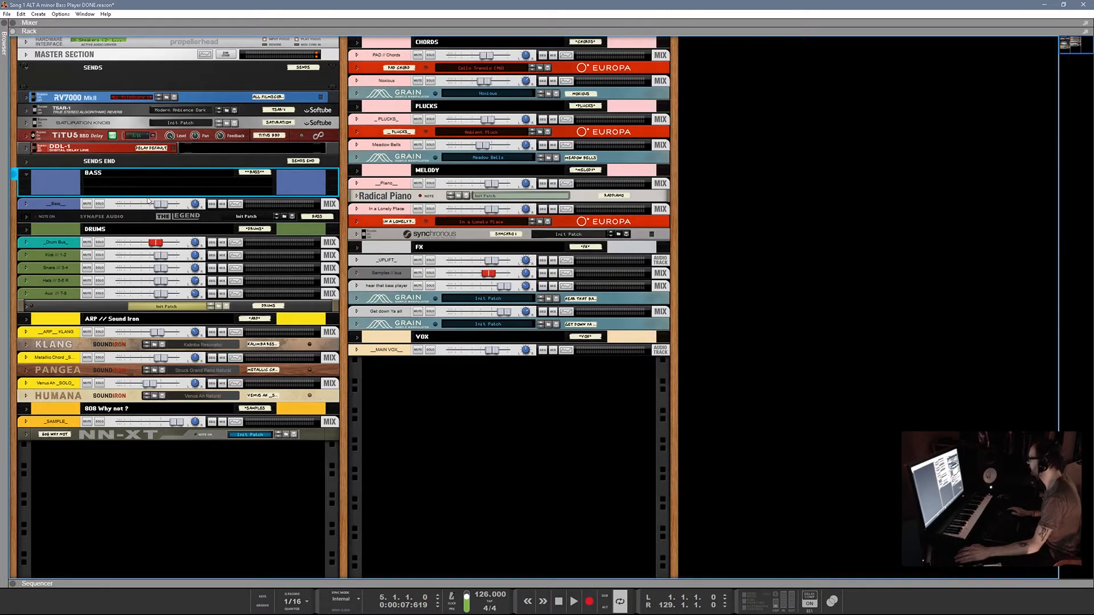
# - Unfold the DRUMS, ARP // Sound Iron and 808 Why not ? label devices in the first rack column
pyautogui.click(27, 231)
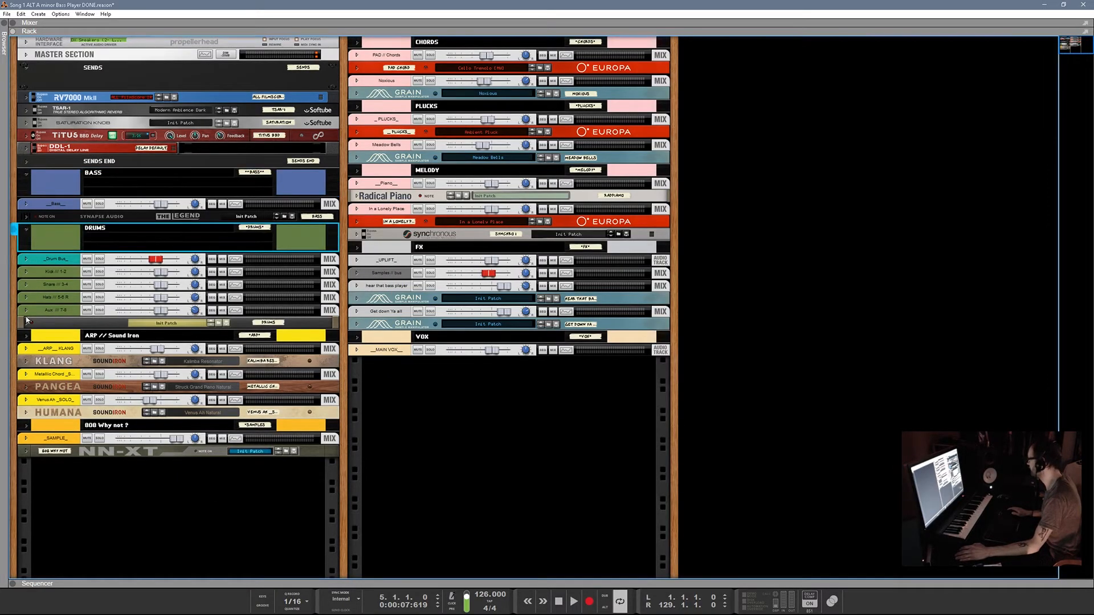
pyautogui.click(26, 338)
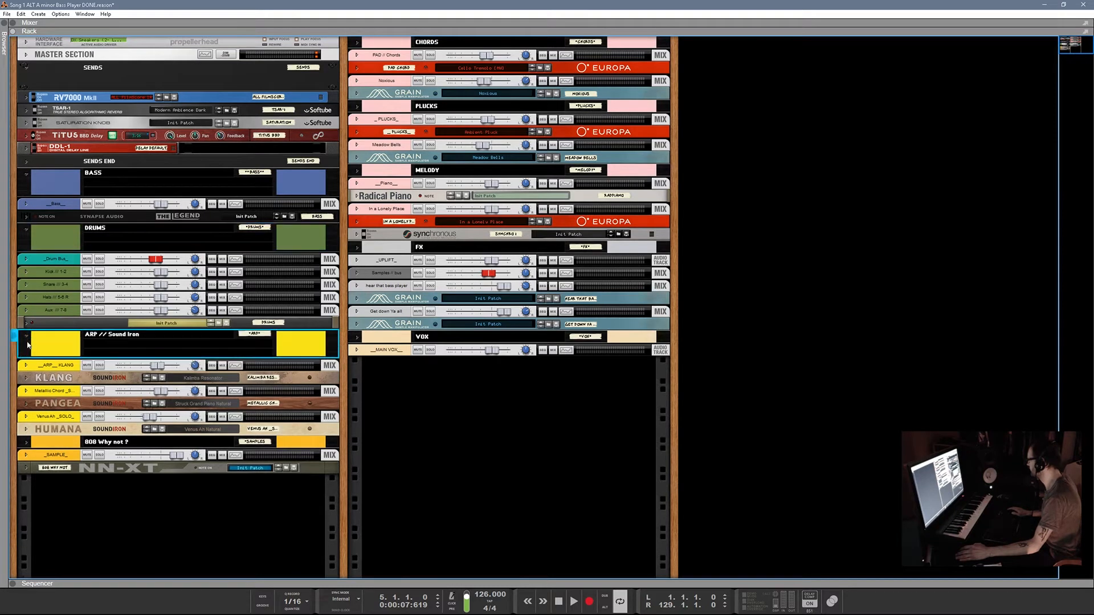
pyautogui.click(26, 443)
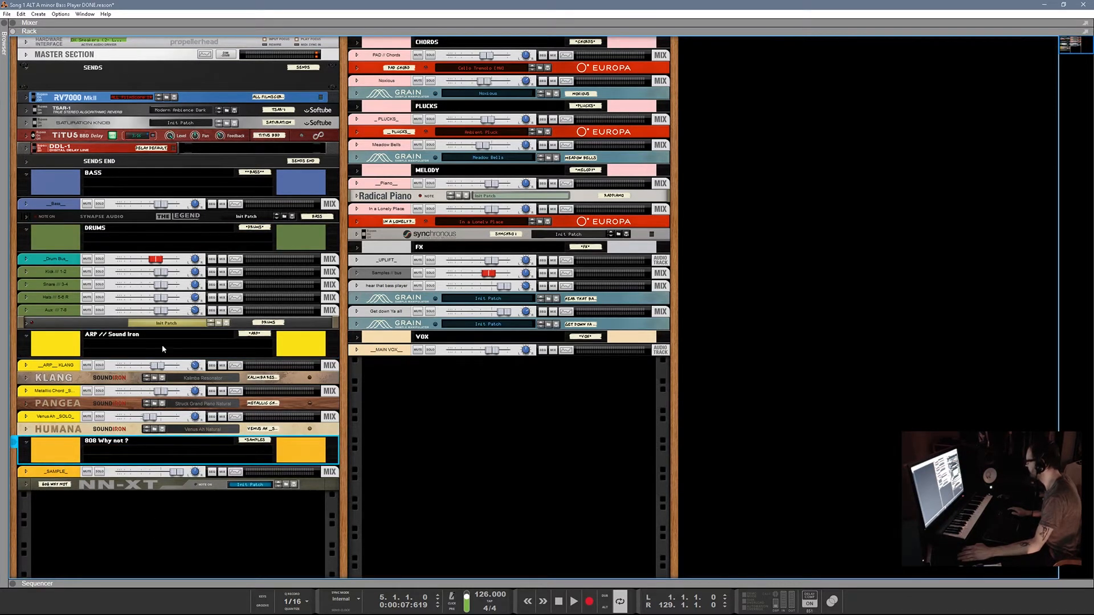
# - Unfold the CHORDS, PLUCKS, MELODY, FX and VOX label devices in the second rack column
pyautogui.click(355, 45)
pyautogui.click(356, 44)
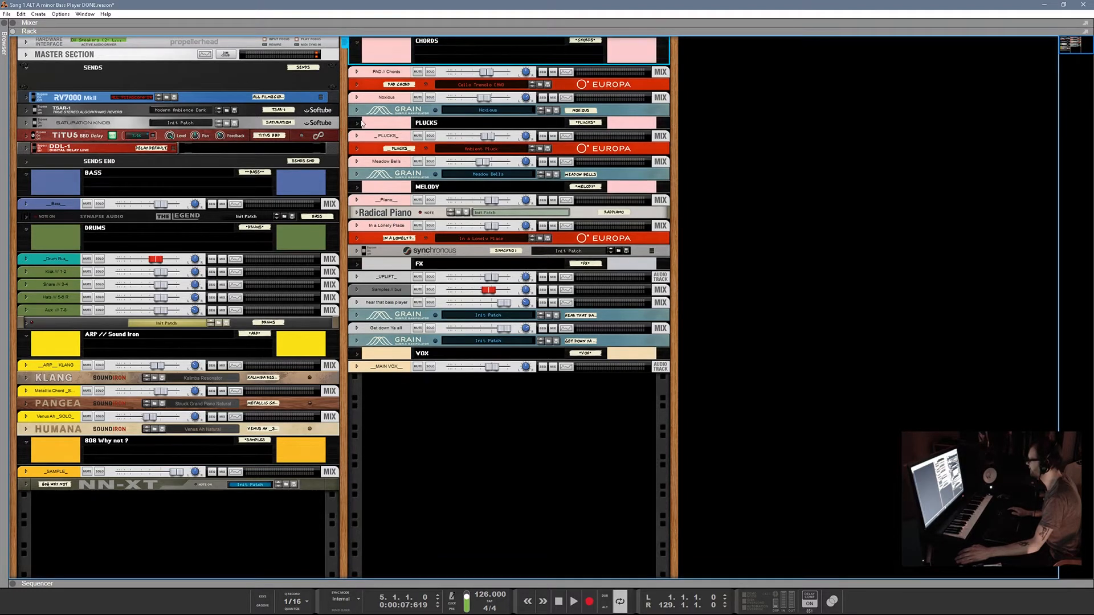
pyautogui.click(357, 124)
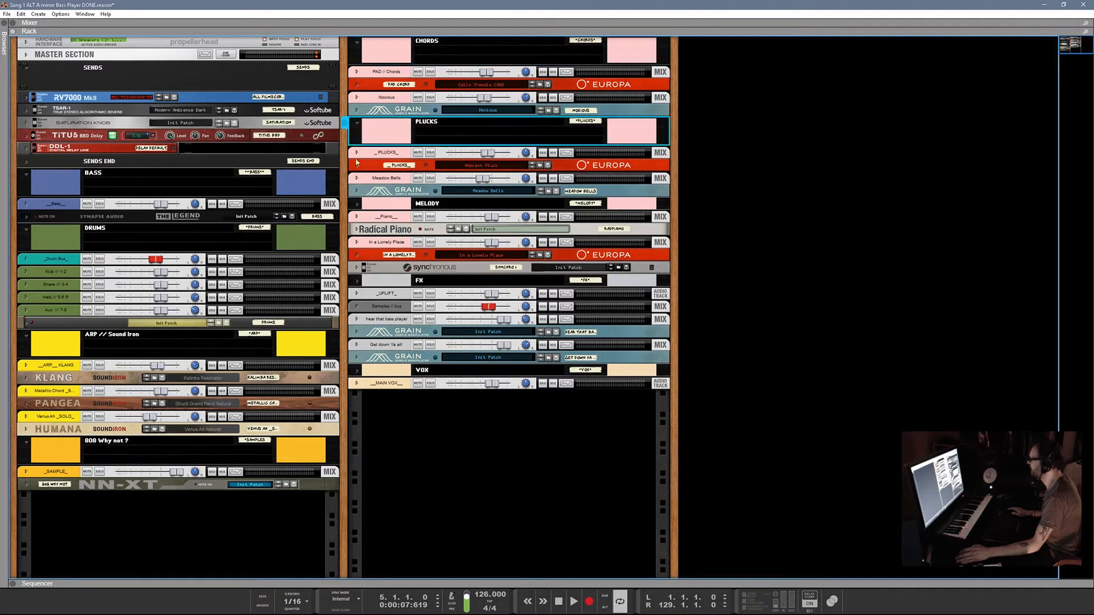
pyautogui.click(357, 204)
pyautogui.click(357, 298)
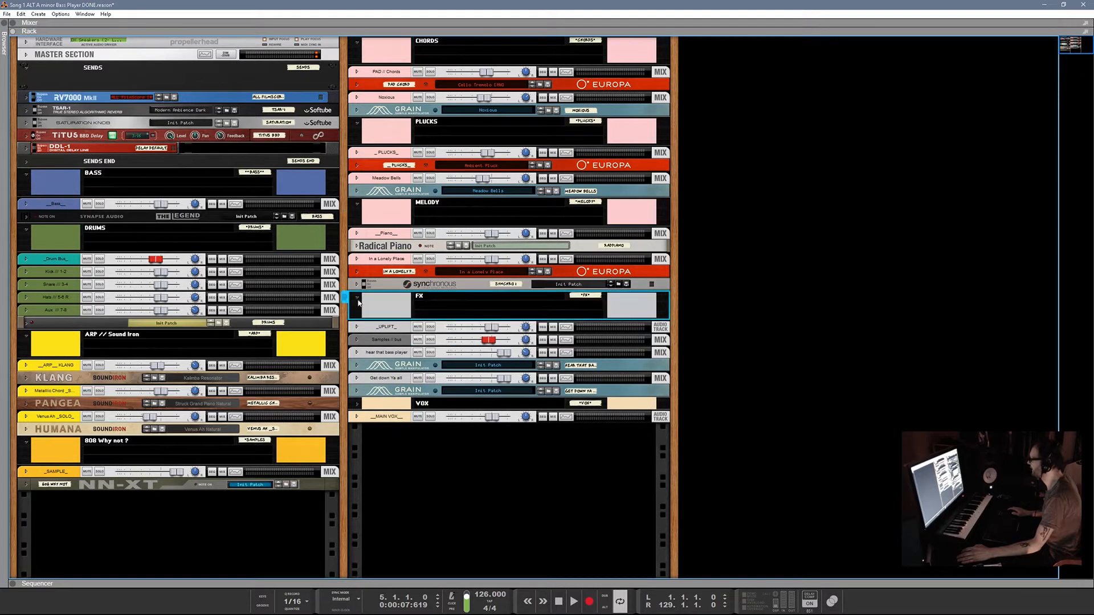
pyautogui.click(358, 405)
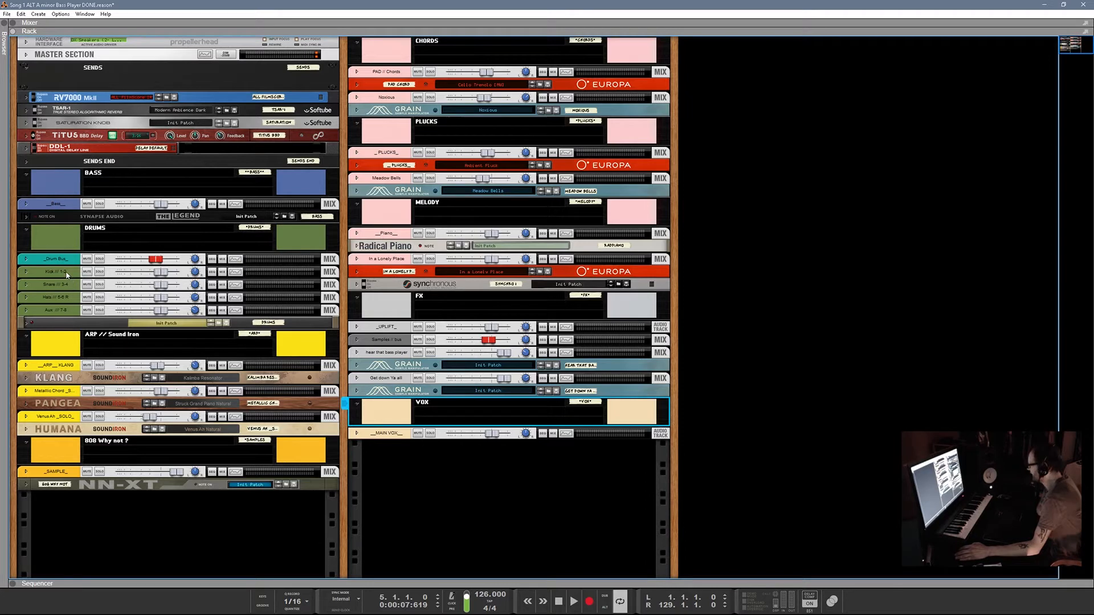
# - Unfold the Kong drum device, audition pad 1, show the drum and FX section, and select pad 2
pyautogui.click(26, 323)
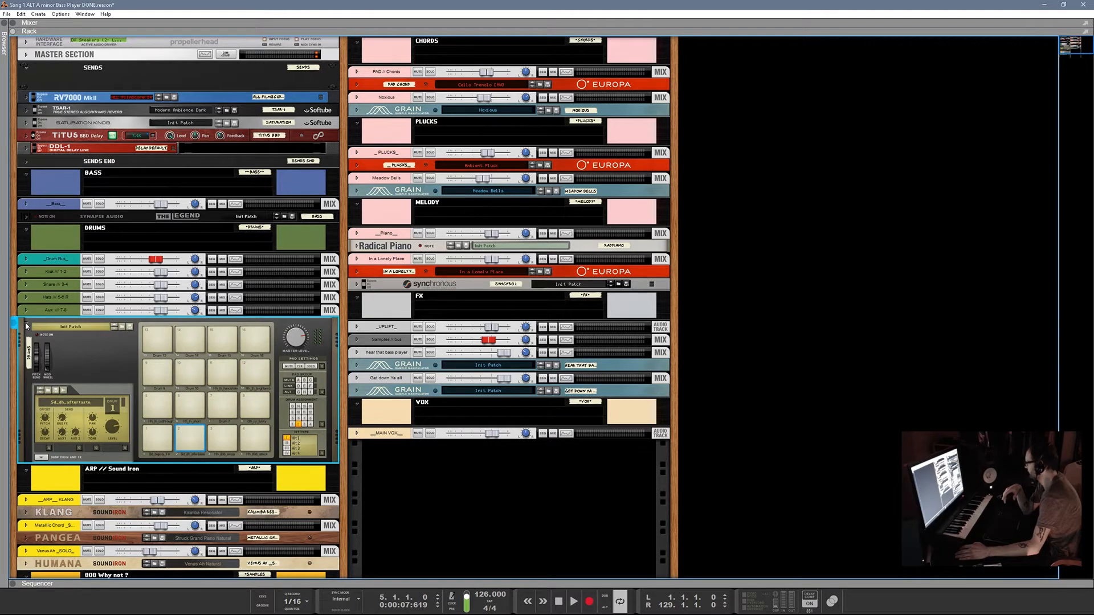
pyautogui.click(158, 440)
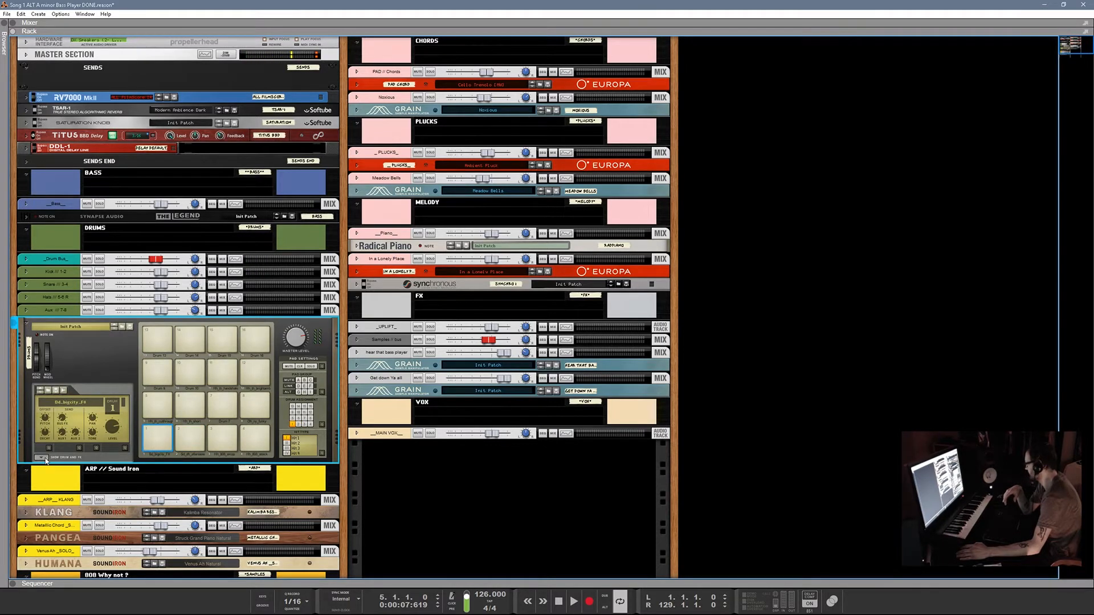
pyautogui.click(41, 458)
pyautogui.click(190, 436)
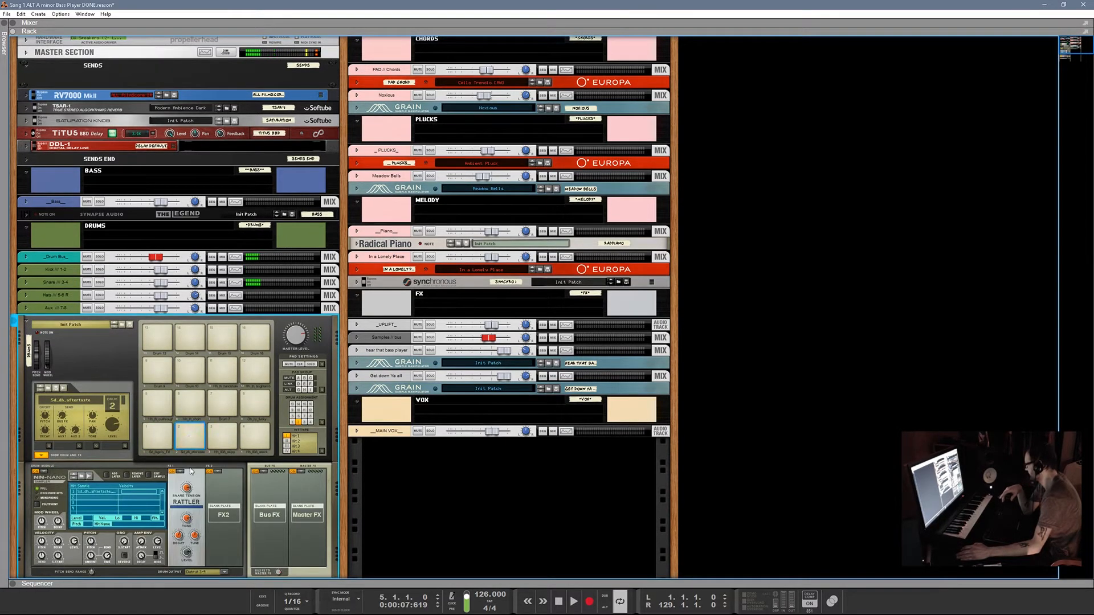
# - Review the effect choices for pad 2's first FX slot, keep Rattler, and fold the Kong device
pyautogui.click(181, 473)
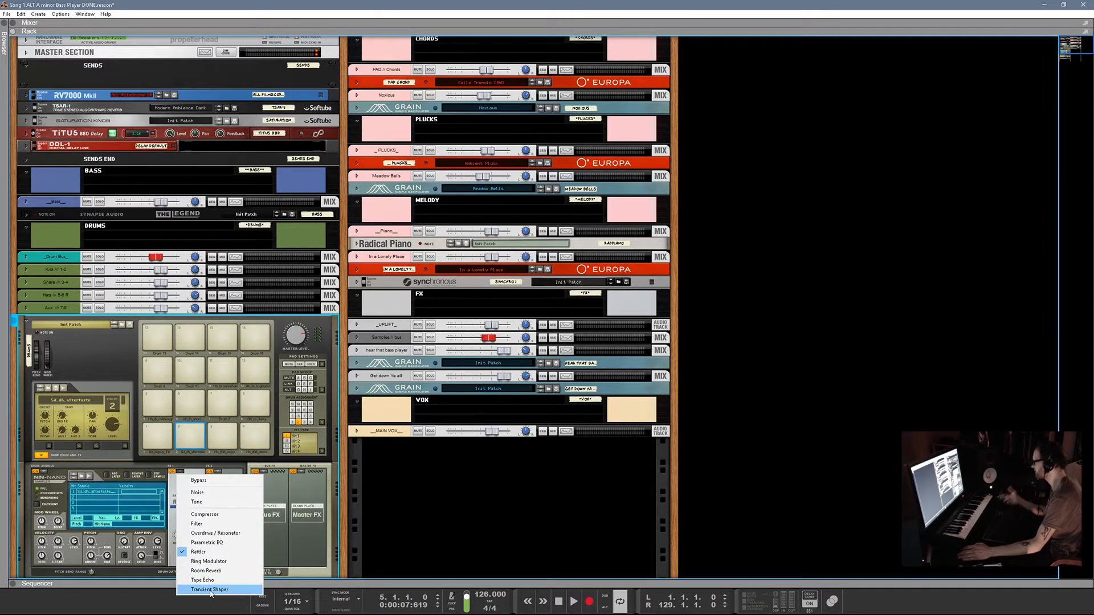
pyautogui.click(114, 362)
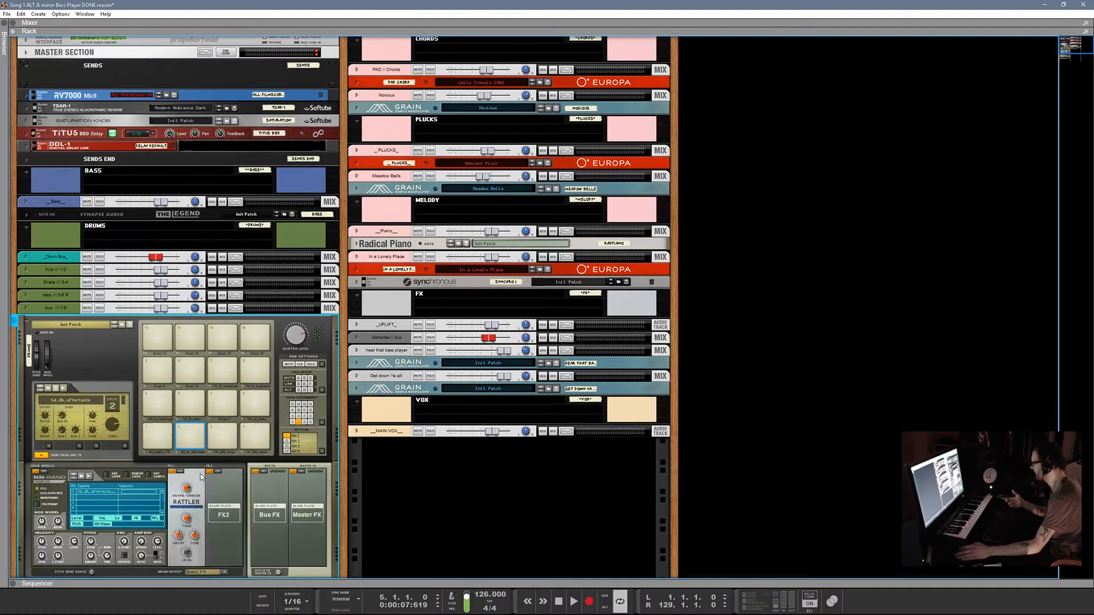
pyautogui.click(26, 324)
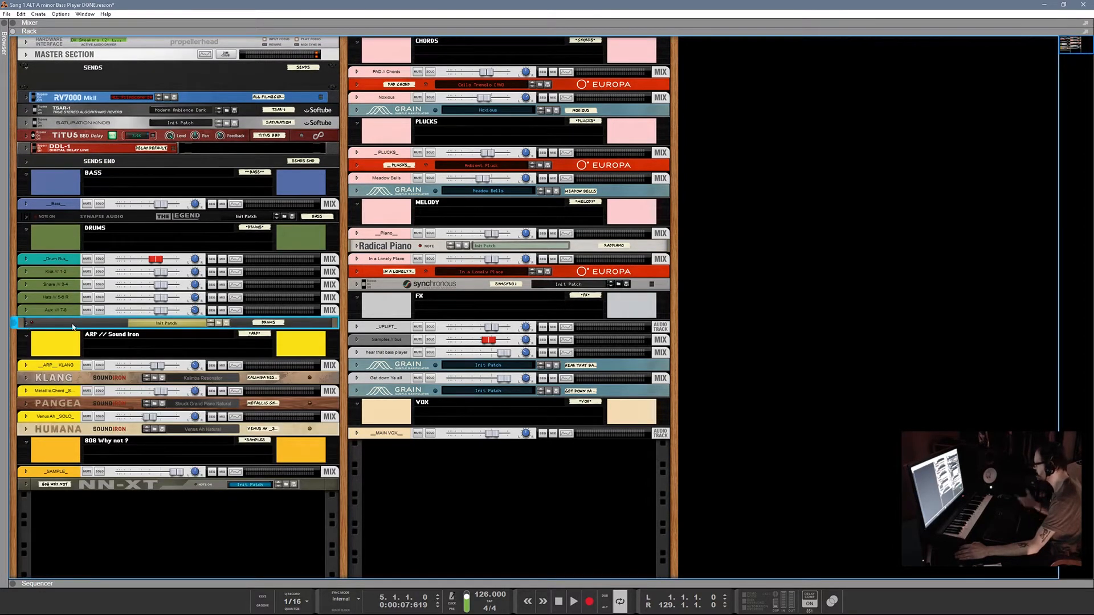
# - Unfold the KLANG, PANGEA and HUMANA Soundiron instruments one after another to show and audition them
pyautogui.click(27, 378)
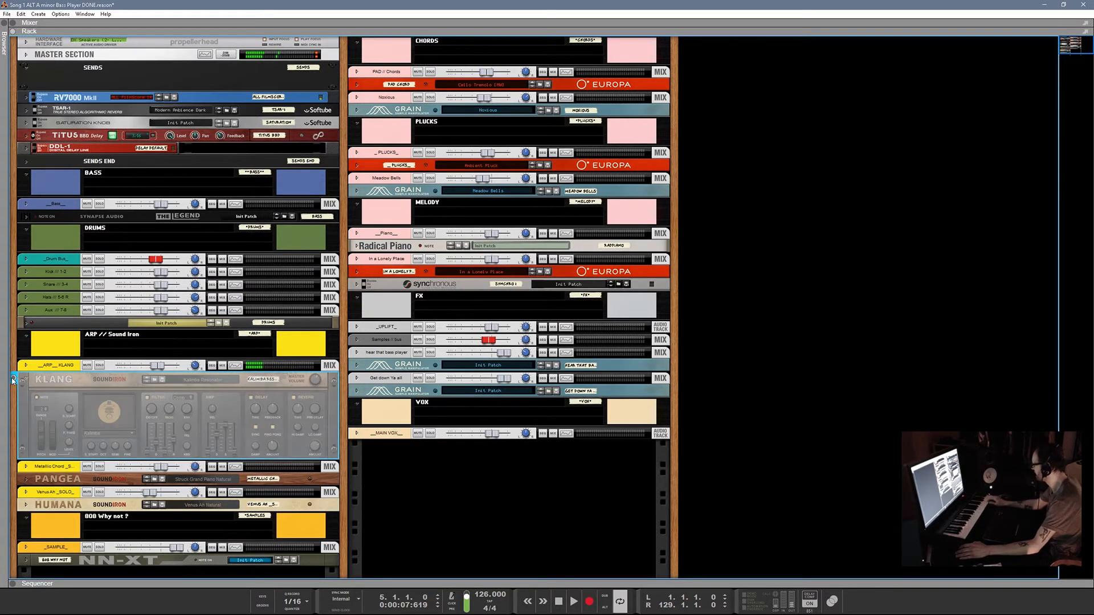
pyautogui.click(26, 479)
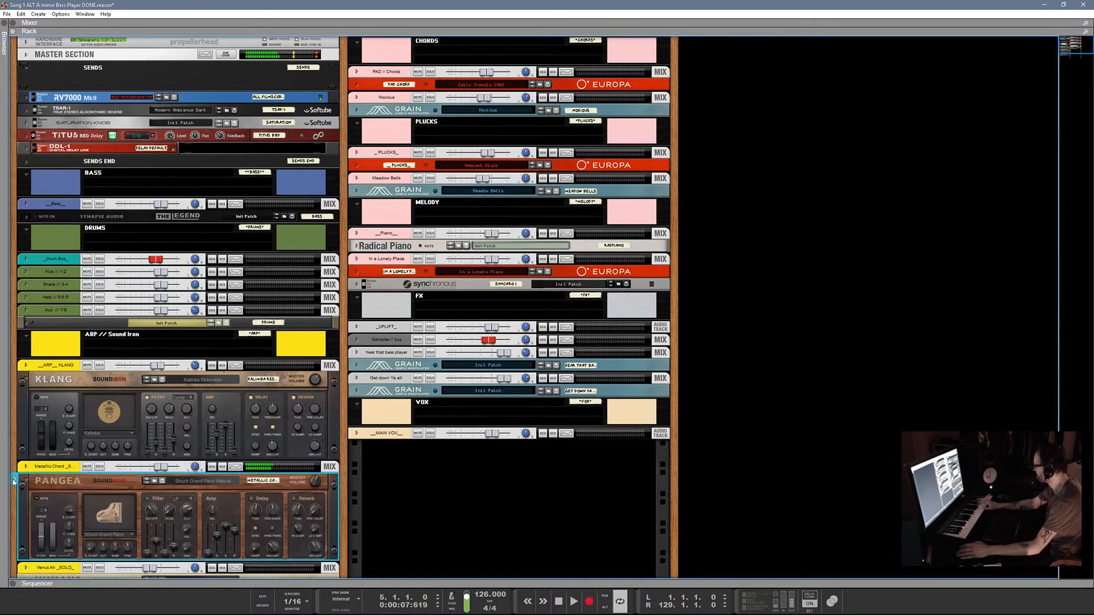
pyautogui.scroll(-5, 12, 477)
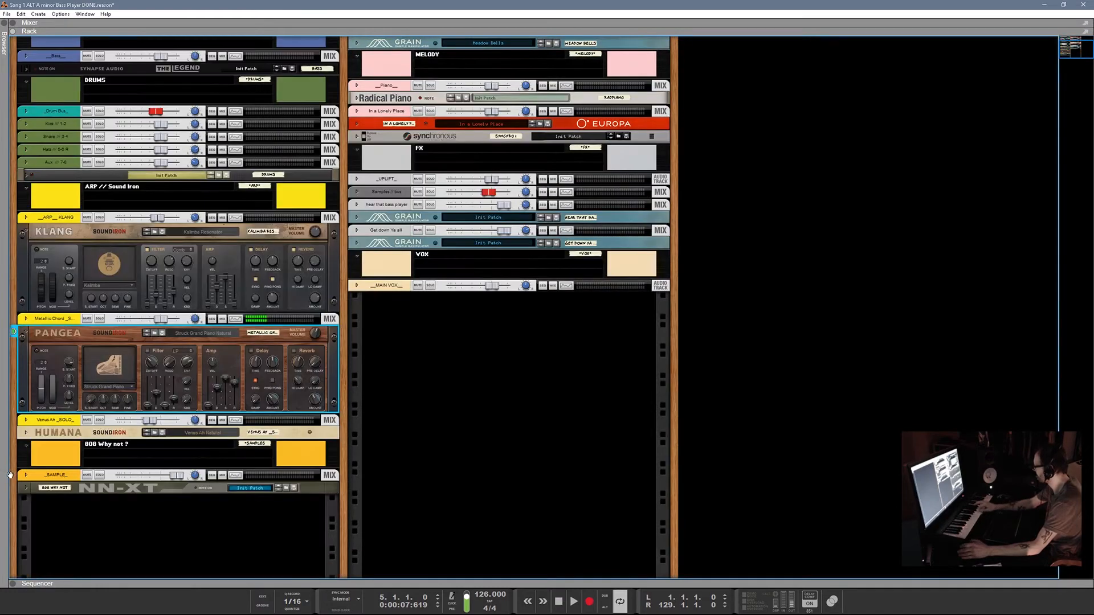
pyautogui.click(26, 433)
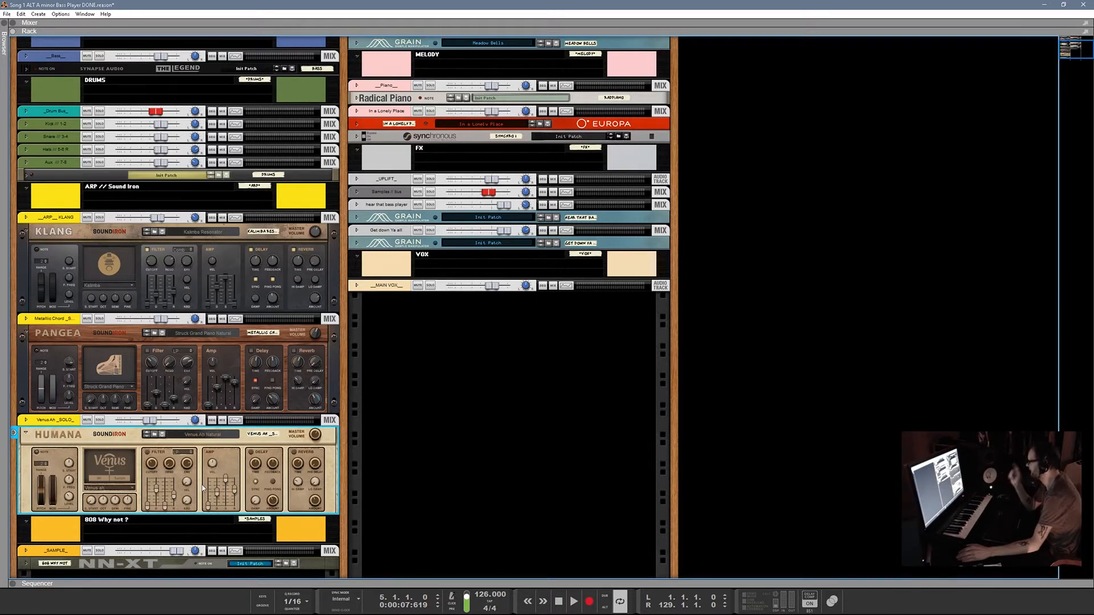
# - Unfold the PAD CHORD Europa synth and the Noxious Grain device in the CHORDS group to inspect and audition them
pyautogui.scroll(-3, 203, 485)
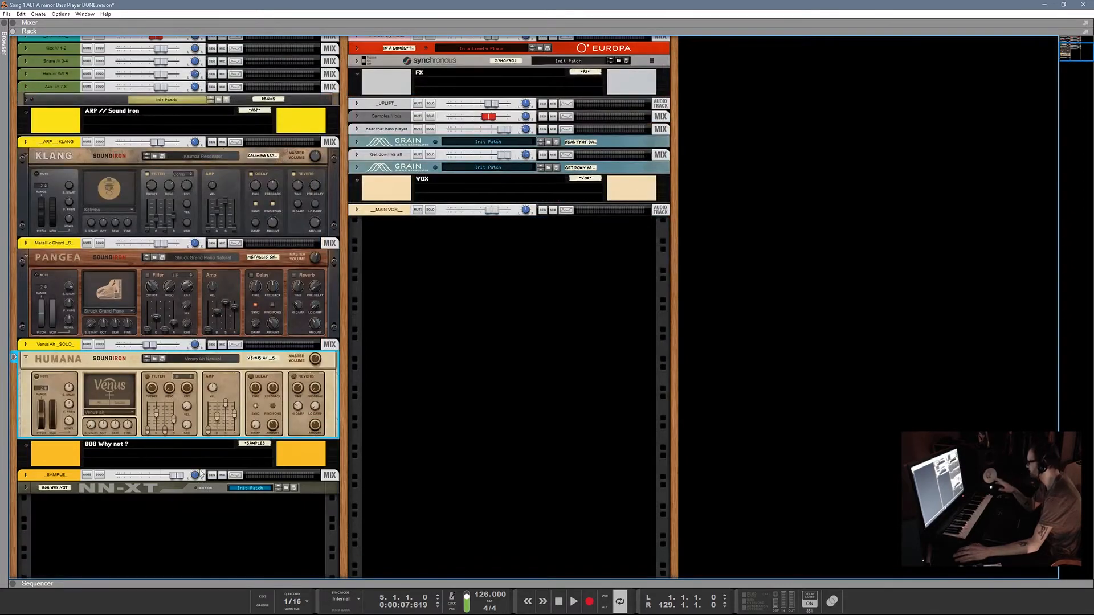
pyautogui.scroll(9, 215, 343)
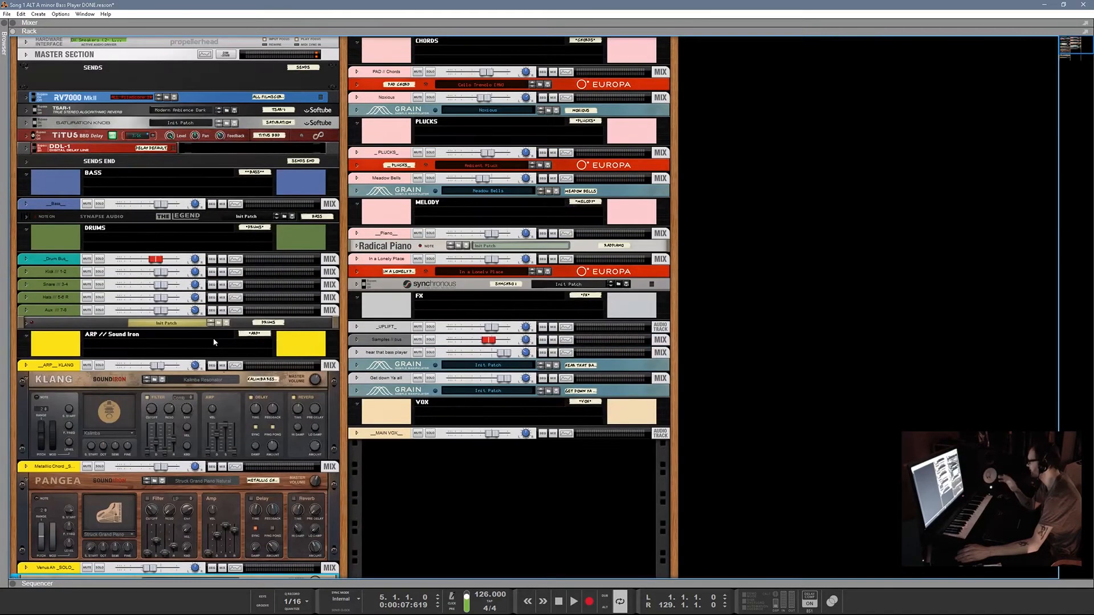
pyautogui.click(357, 84)
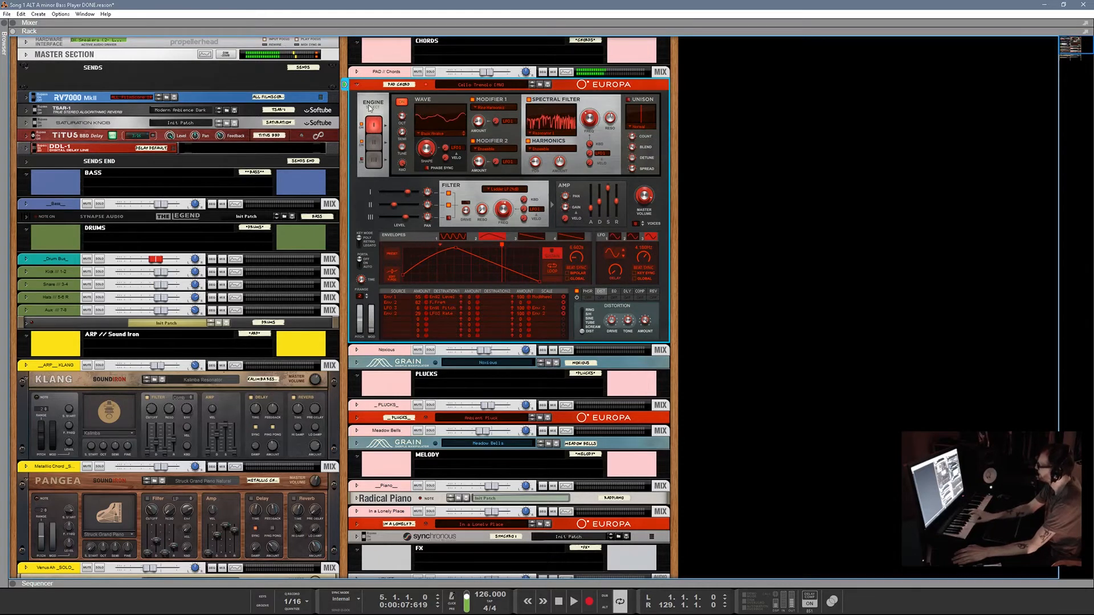
pyautogui.click(628, 101)
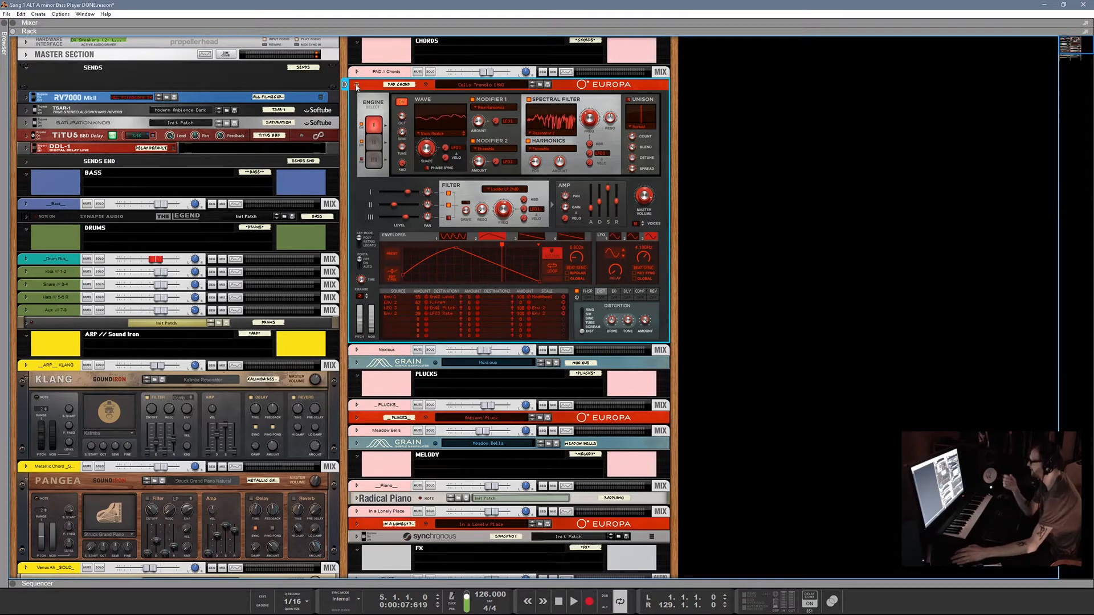
pyautogui.click(356, 85)
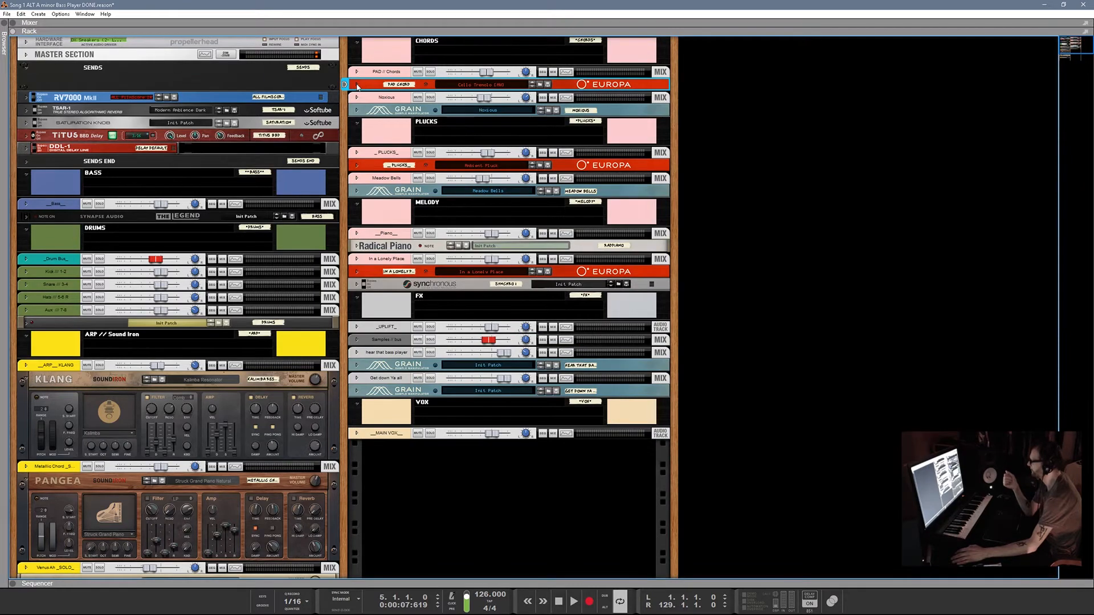
pyautogui.click(357, 85)
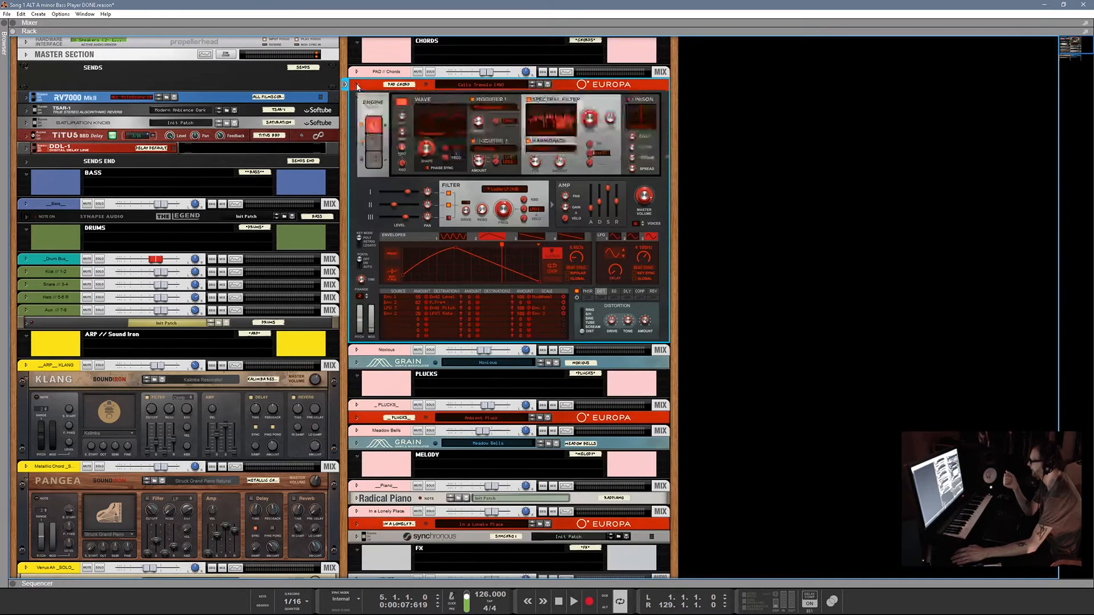
pyautogui.click(357, 363)
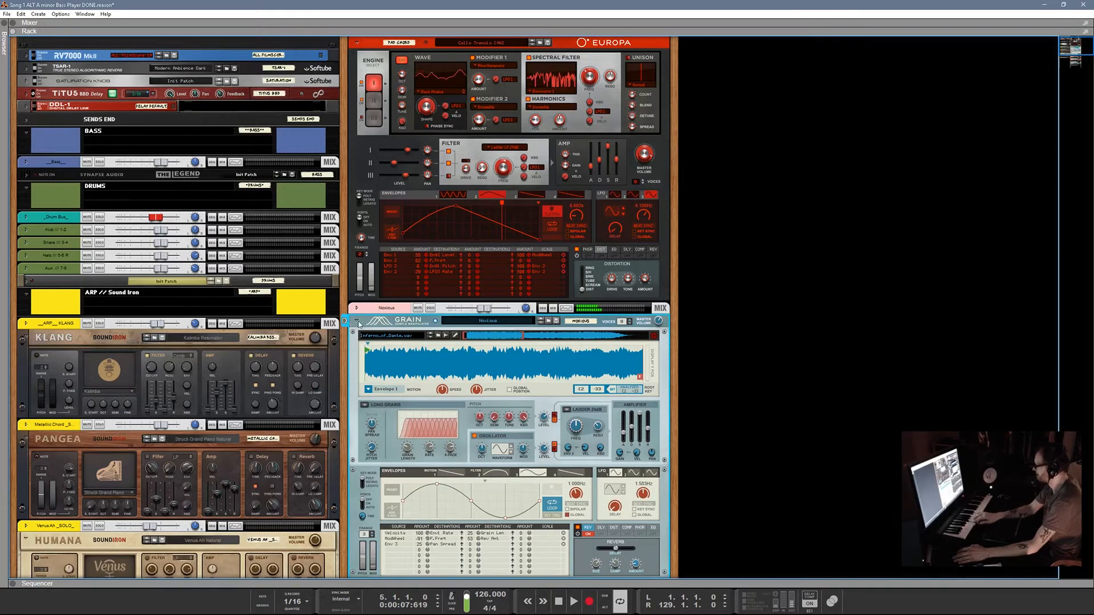
# - Select the PLUCKS Europa synth and the Meadow Bells Grain device in turn to audition them
pyautogui.scroll(-4, 360, 322)
pyautogui.scroll(-3, 370, 326)
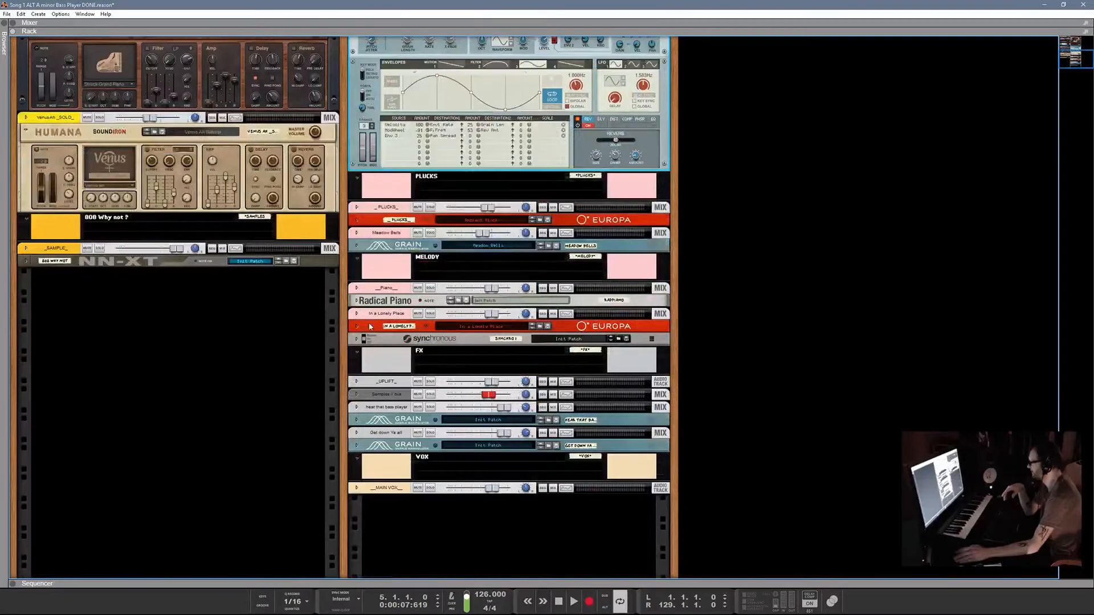
pyautogui.click(352, 222)
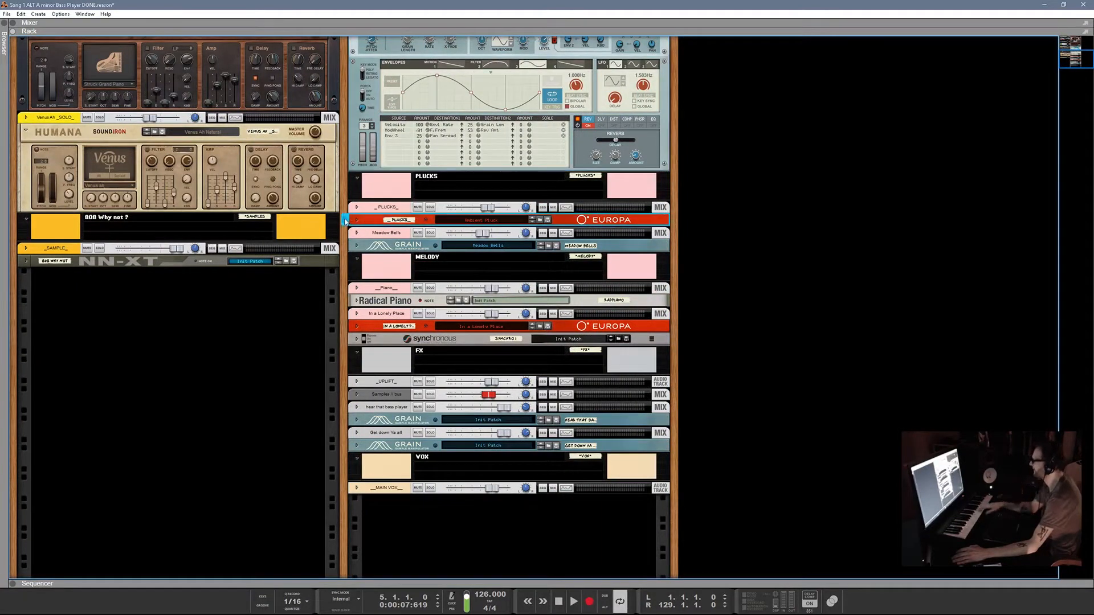
pyautogui.click(353, 248)
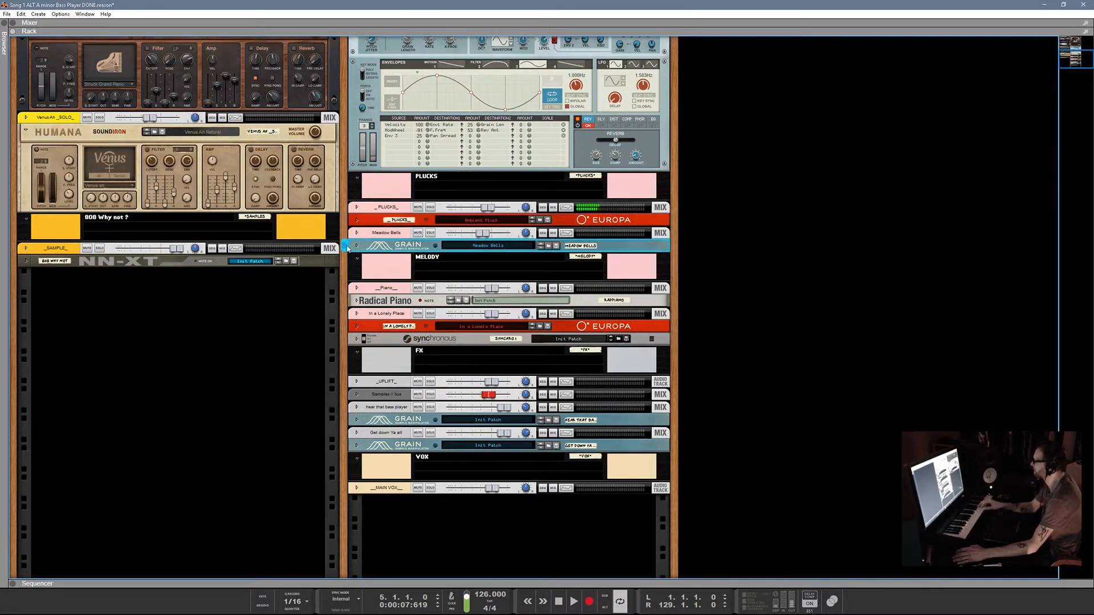
# - Unfold the Radical Piano and the Synchronous effect below the In a Lonely Place Europa to examine their settings
pyautogui.click(357, 301)
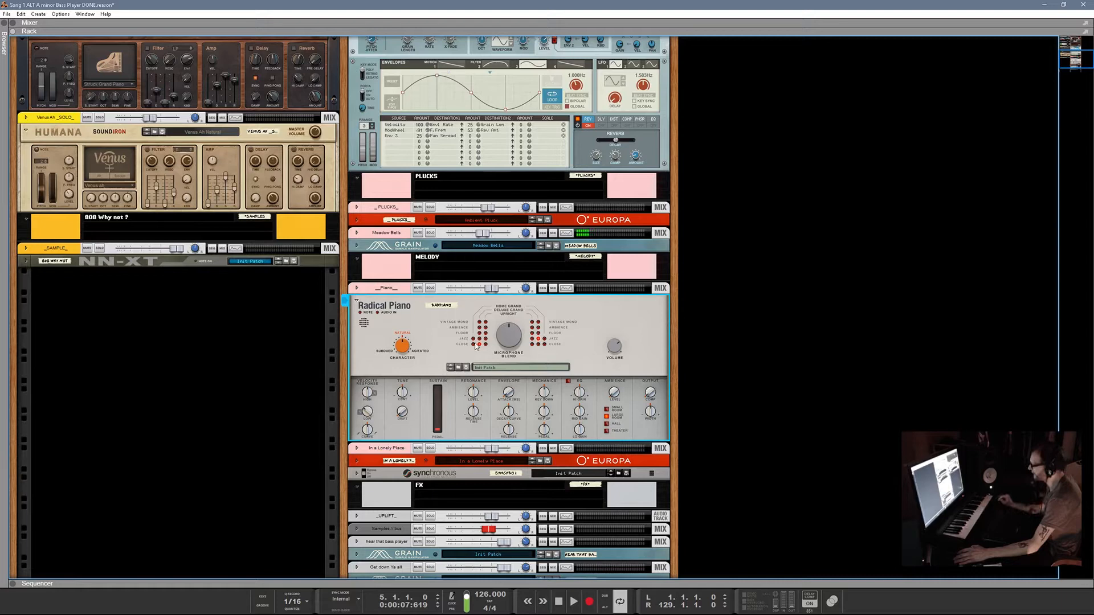
pyautogui.scroll(-4, 353, 370)
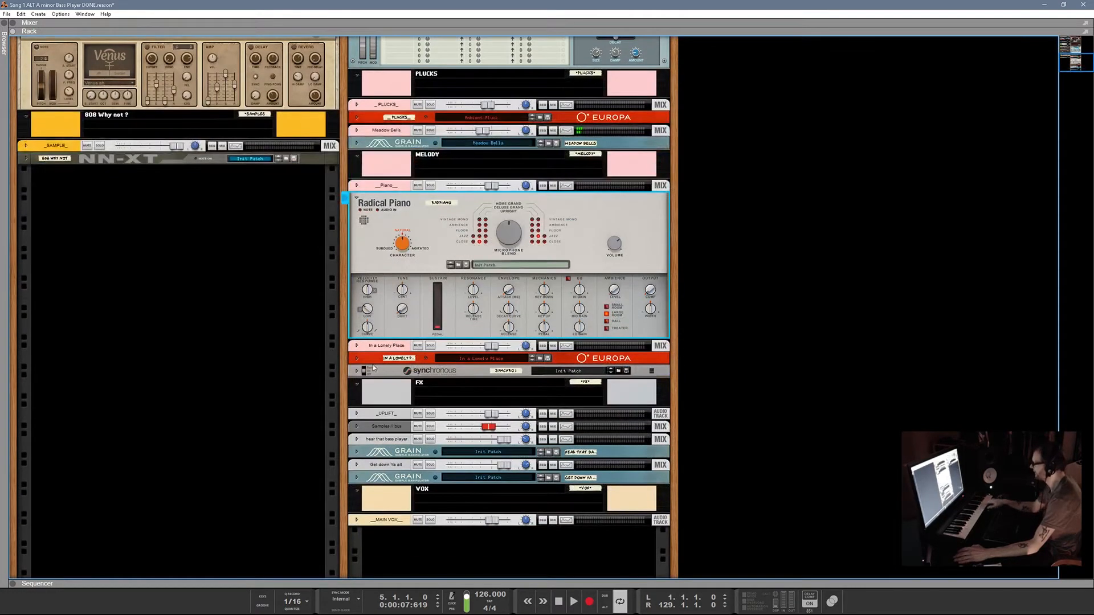
pyautogui.click(356, 371)
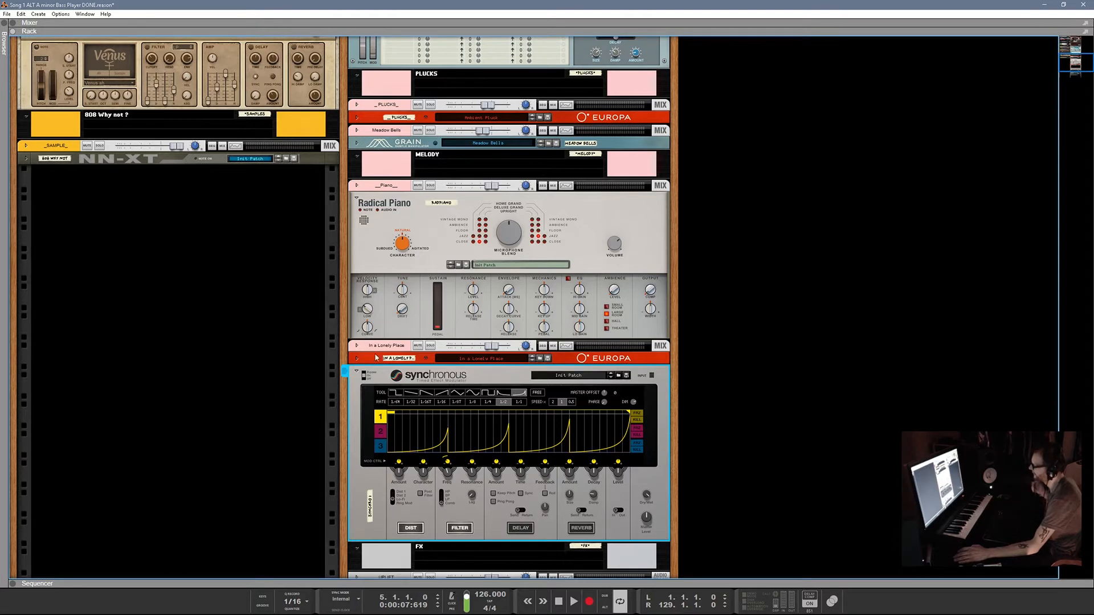
# - Audition the In a Lonely Place Europa, then unfold it on the rack's rear to show its CV connection from Synchronous
pyautogui.click(353, 360)
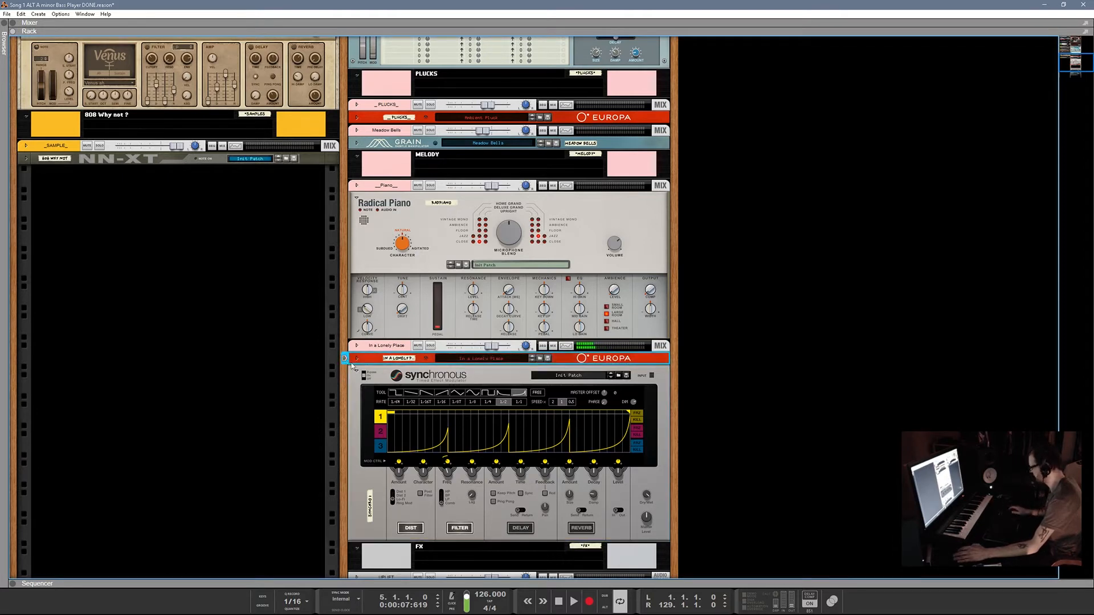
pyautogui.scroll(-5, 484, 448)
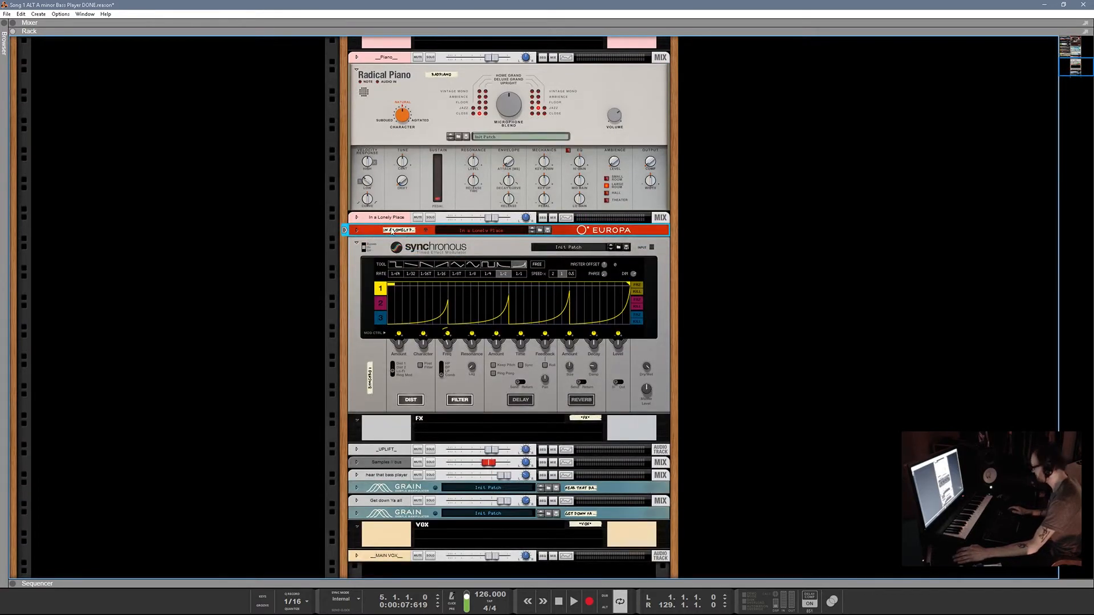
pyautogui.press('Tab')
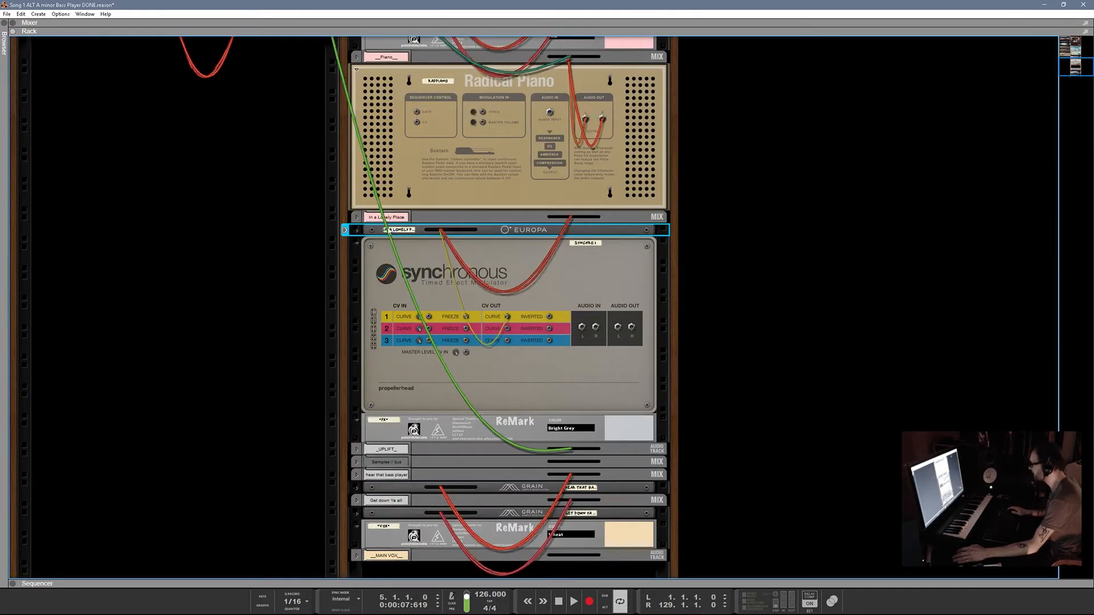
pyautogui.click(356, 232)
pyautogui.scroll(-4, 509, 508)
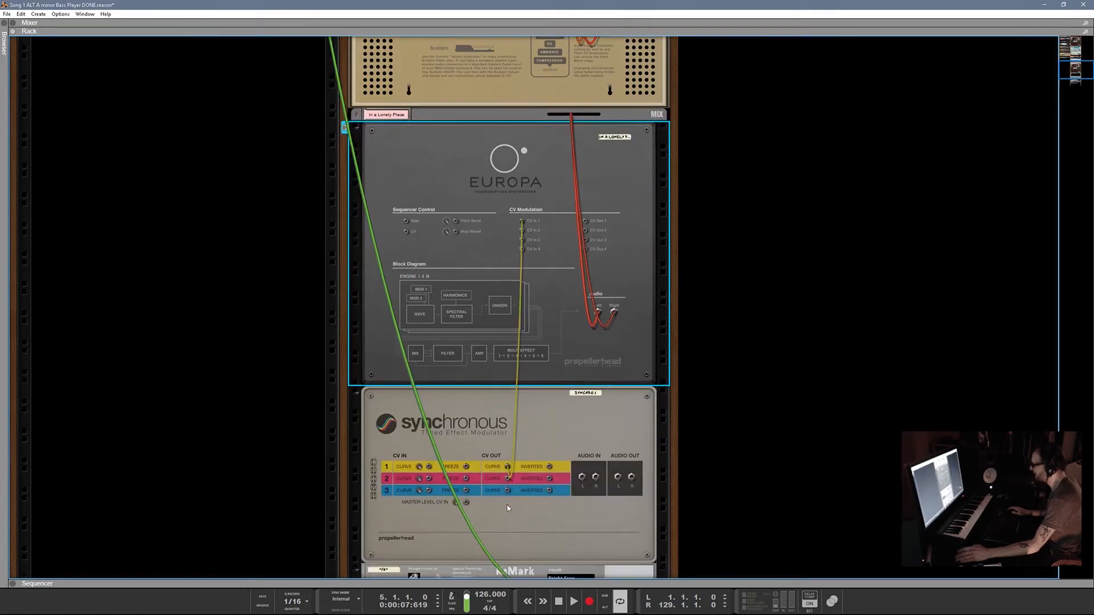
pyautogui.scroll(2, 523, 241)
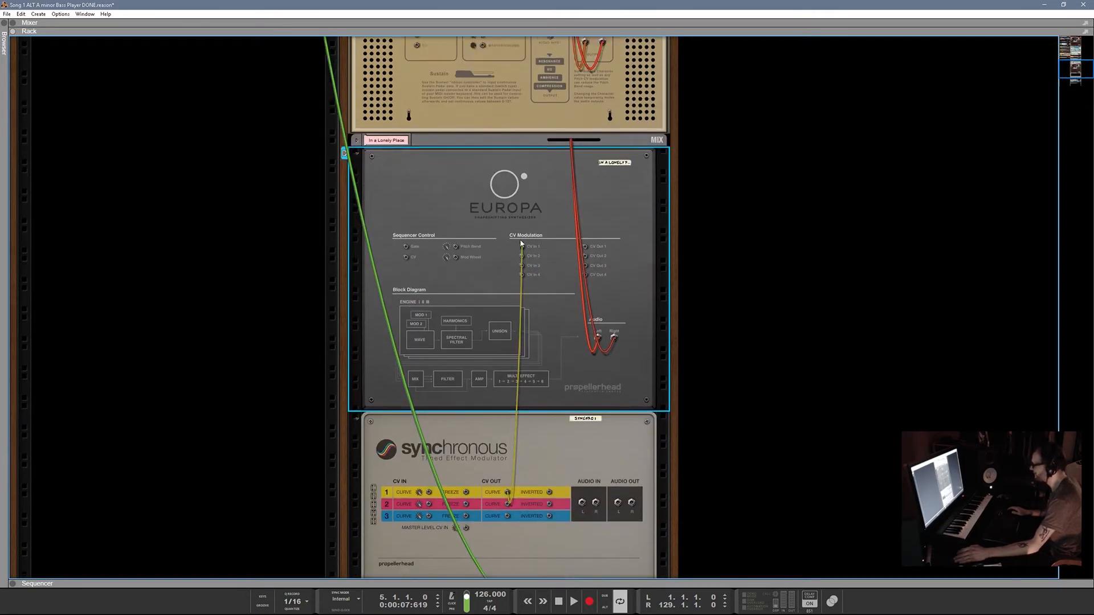
pyautogui.press('Tab')
# - Unfold the "hear that bass player" Grain sampler in the FX group, audition it with a varied grain length, and fold it again
pyautogui.scroll(-6, 450, 342)
pyautogui.scroll(-4, 469, 321)
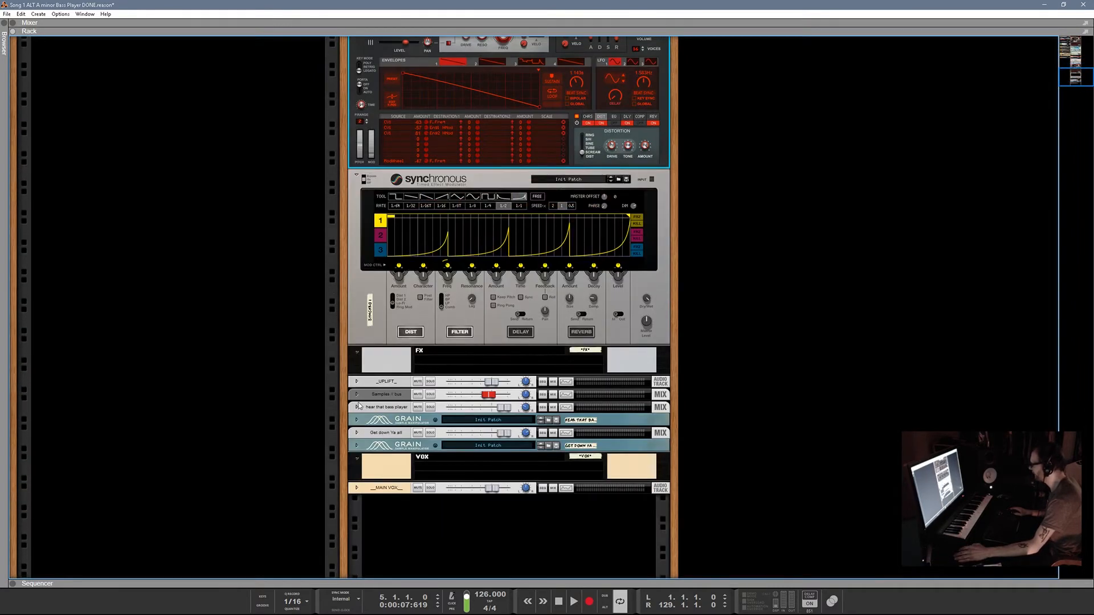
pyautogui.click(369, 421)
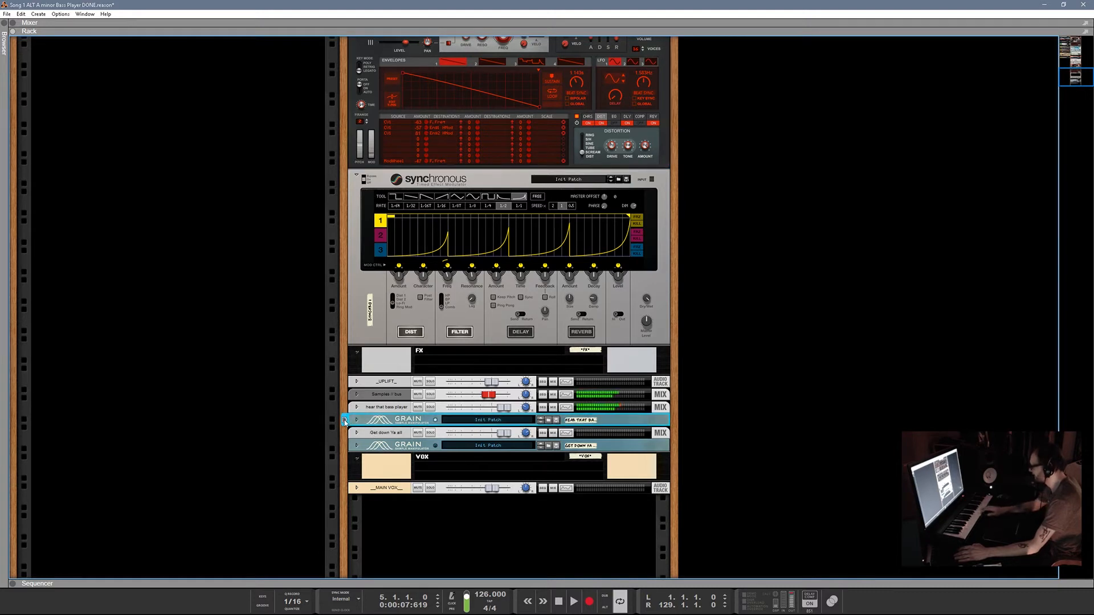
pyautogui.click(357, 420)
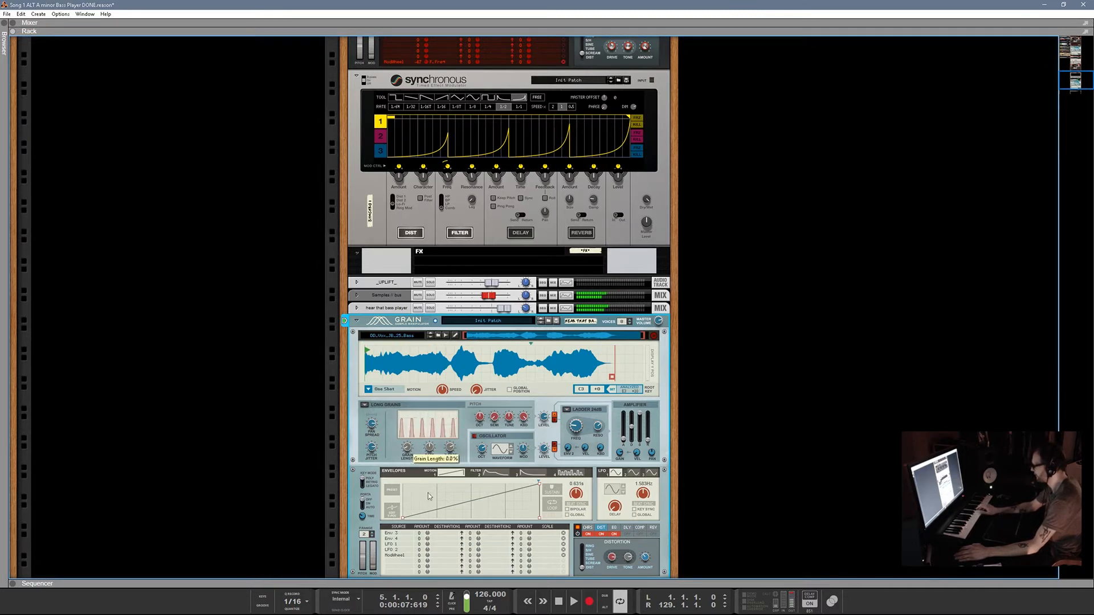
pyautogui.moveTo(425, 484)
pyautogui.mouseDown()
pyautogui.moveTo(432, 516)
pyautogui.moveTo(431, 494)
pyautogui.mouseUp()
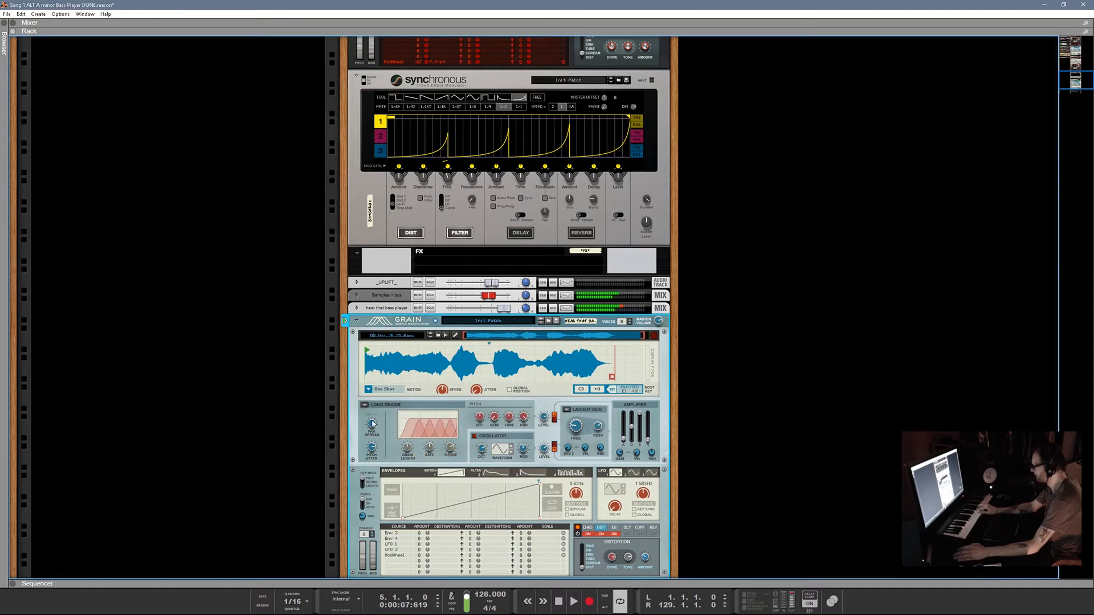
pyautogui.click(356, 321)
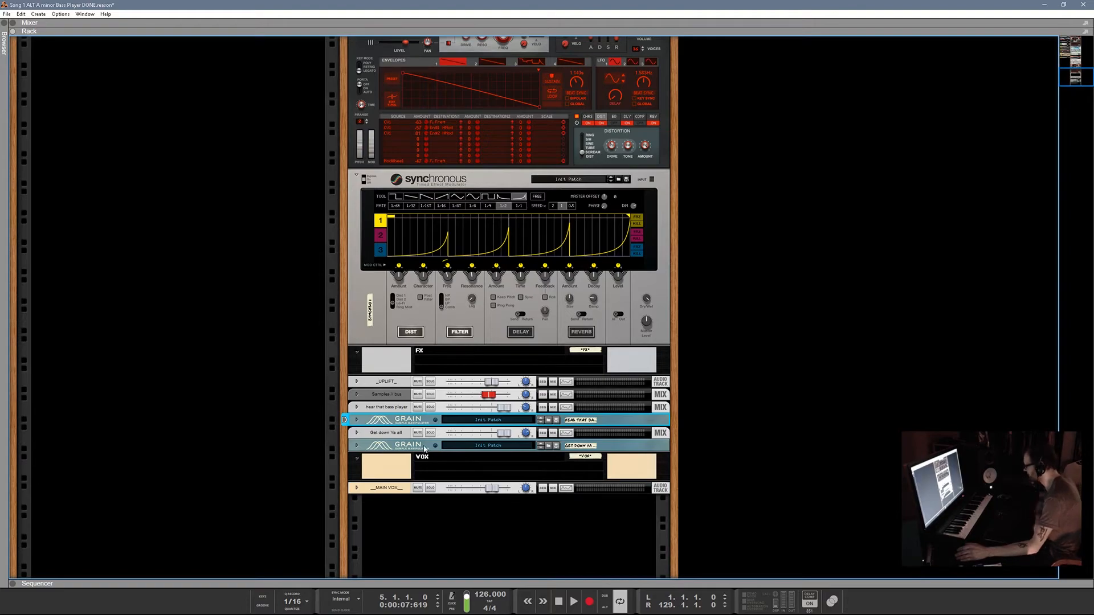
# - Review the Soundiron, CHORDS, PLUCKS and MELODY devices once more and fold the In a Lonely Place Europa
pyautogui.scroll(20, 423, 446)
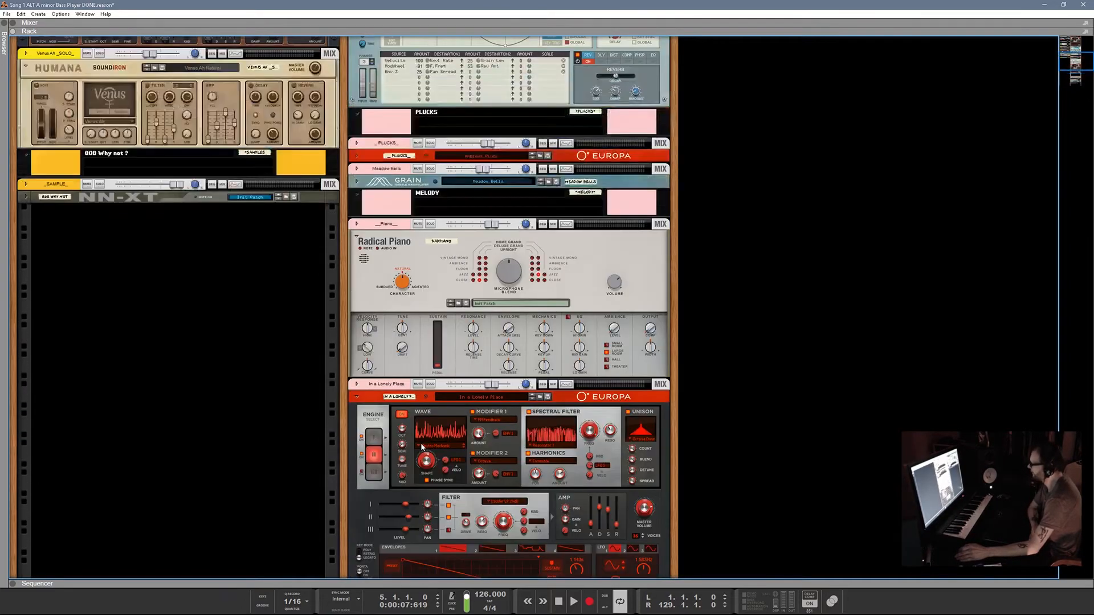
pyautogui.scroll(12, 422, 447)
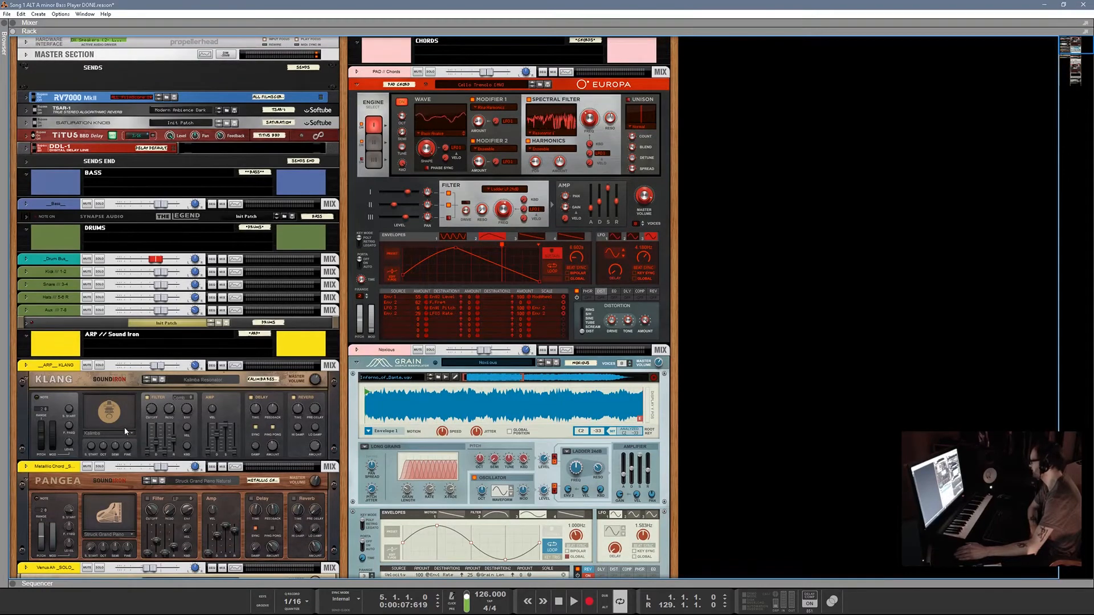
pyautogui.scroll(-1, 124, 429)
pyautogui.scroll(-2, 126, 430)
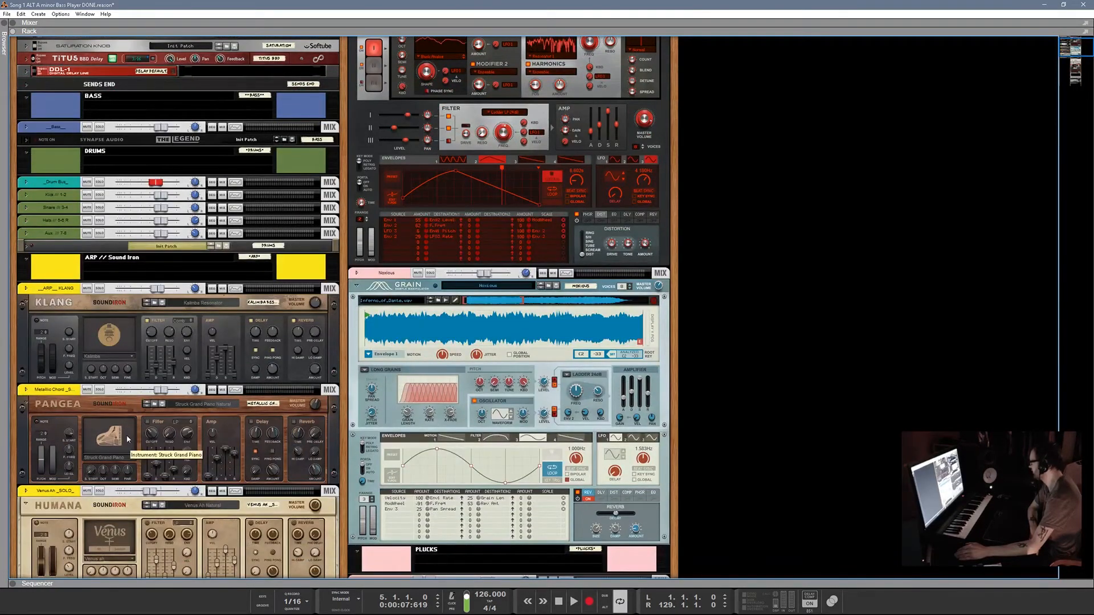
pyautogui.scroll(3, 486, 168)
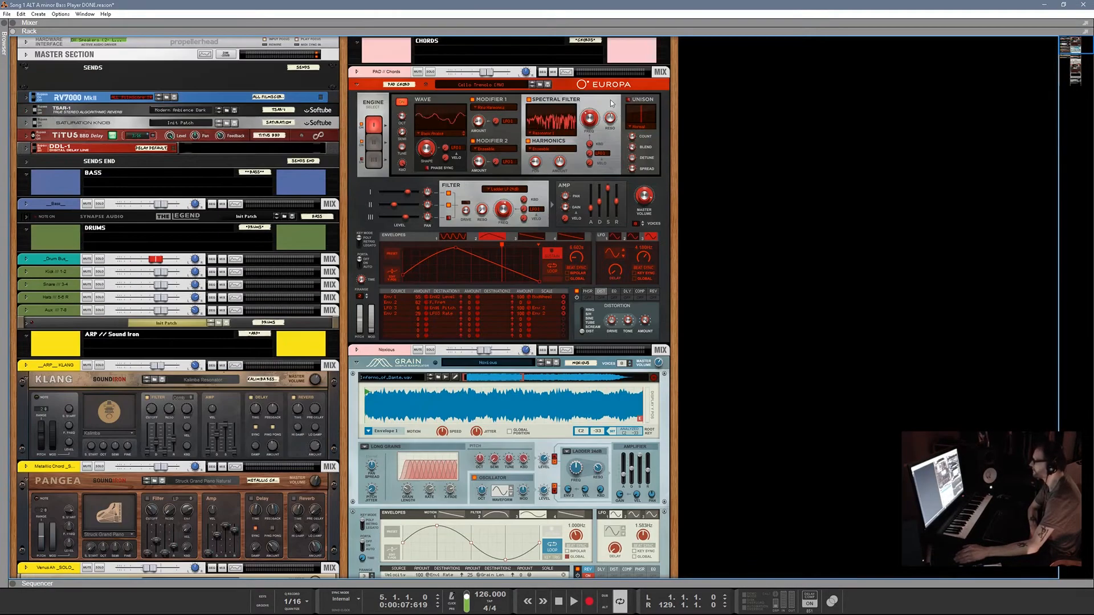
pyautogui.scroll(-16, 462, 436)
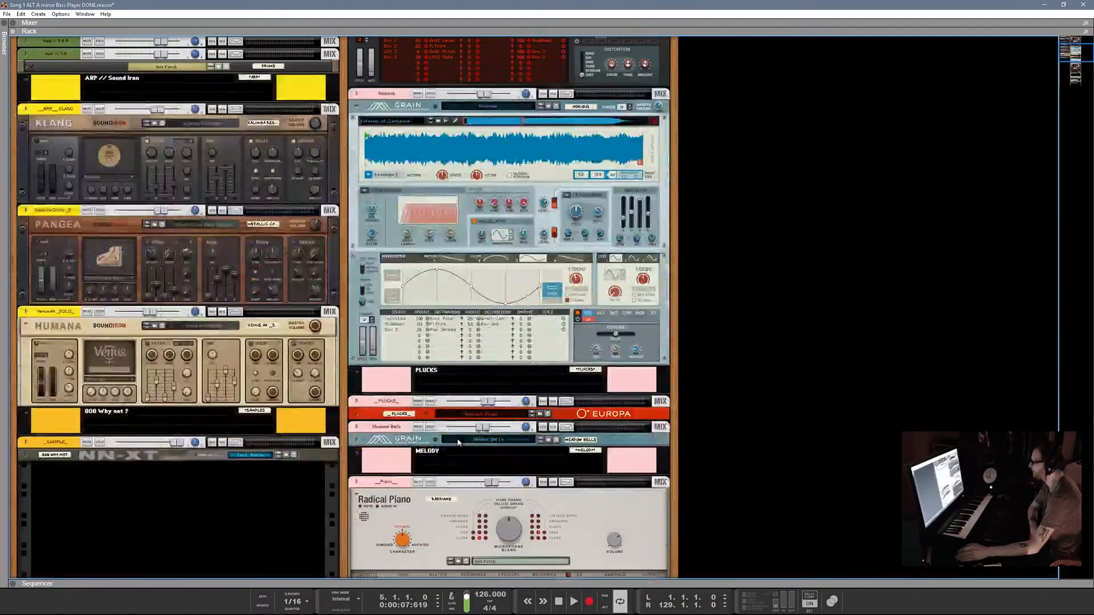
pyautogui.scroll(-3, 465, 408)
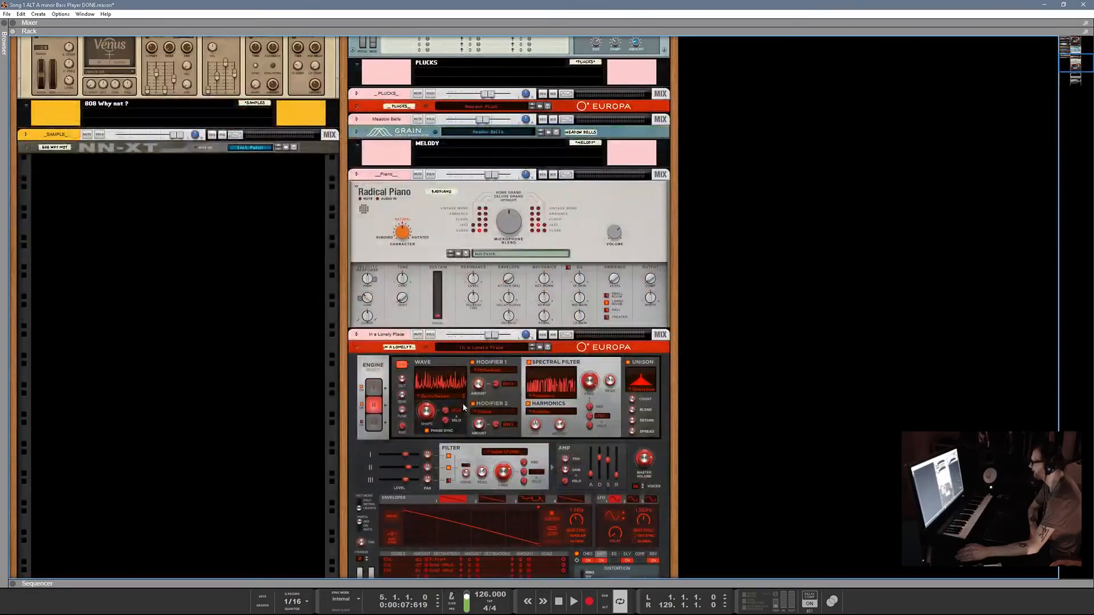
pyautogui.click(357, 349)
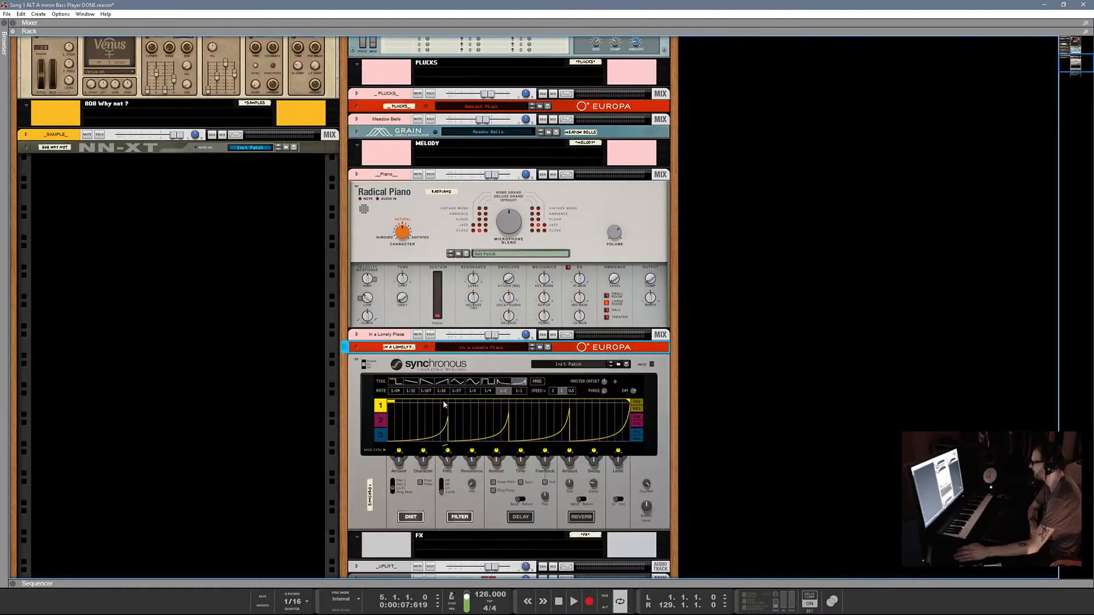
pyautogui.scroll(-1, 445, 405)
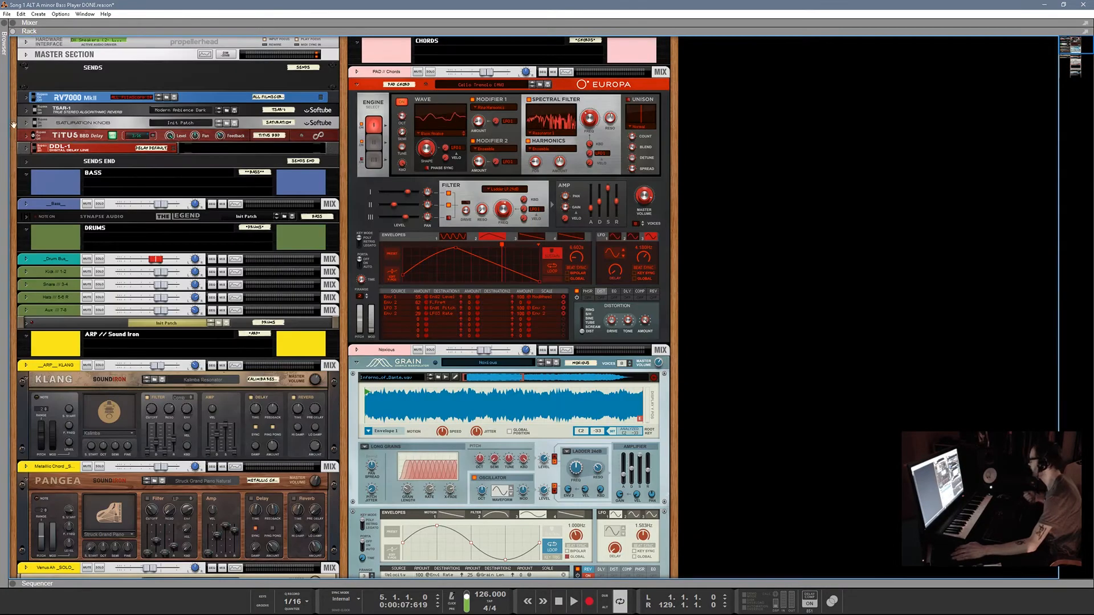
# - Unfold the send effects RV7000, TSAR-1, Saturation Knob, TiTUS delay and DDL-1 to show their settings
pyautogui.click(26, 97)
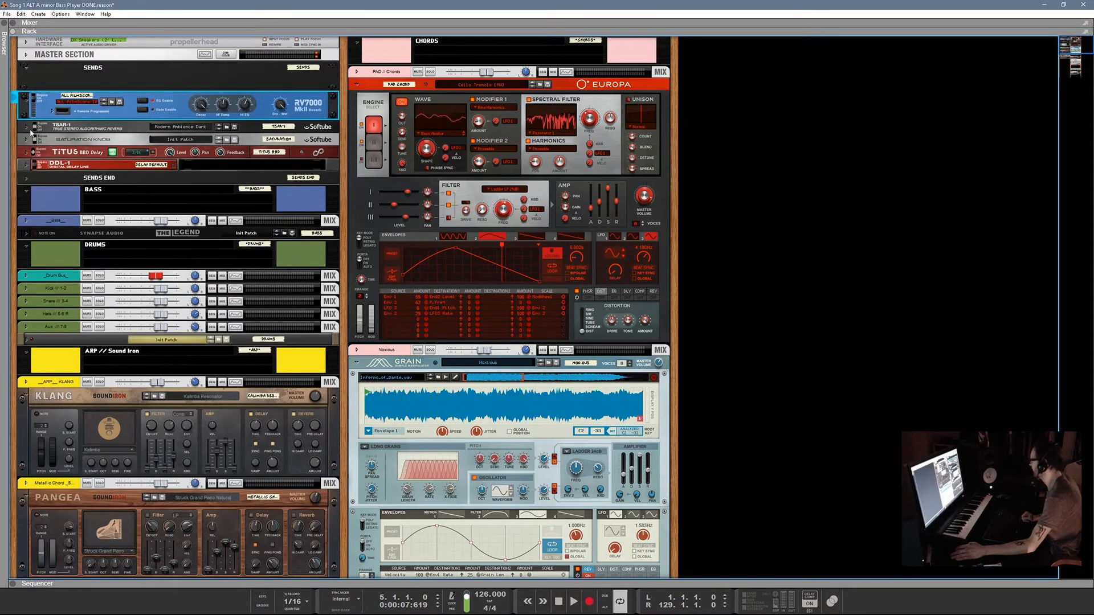
pyautogui.click(26, 129)
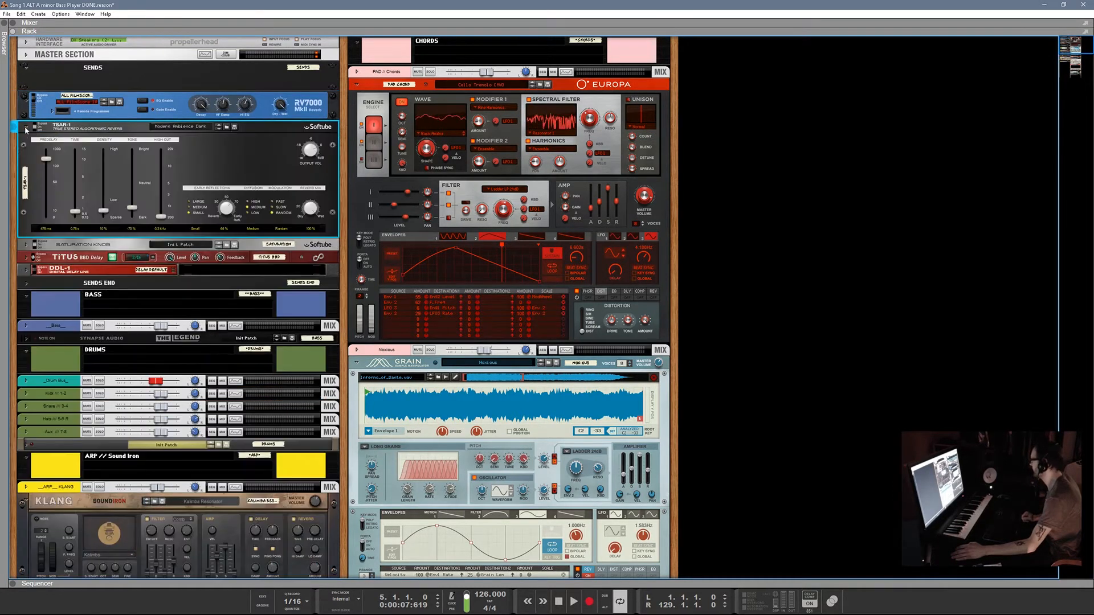
pyautogui.click(26, 246)
pyautogui.click(28, 306)
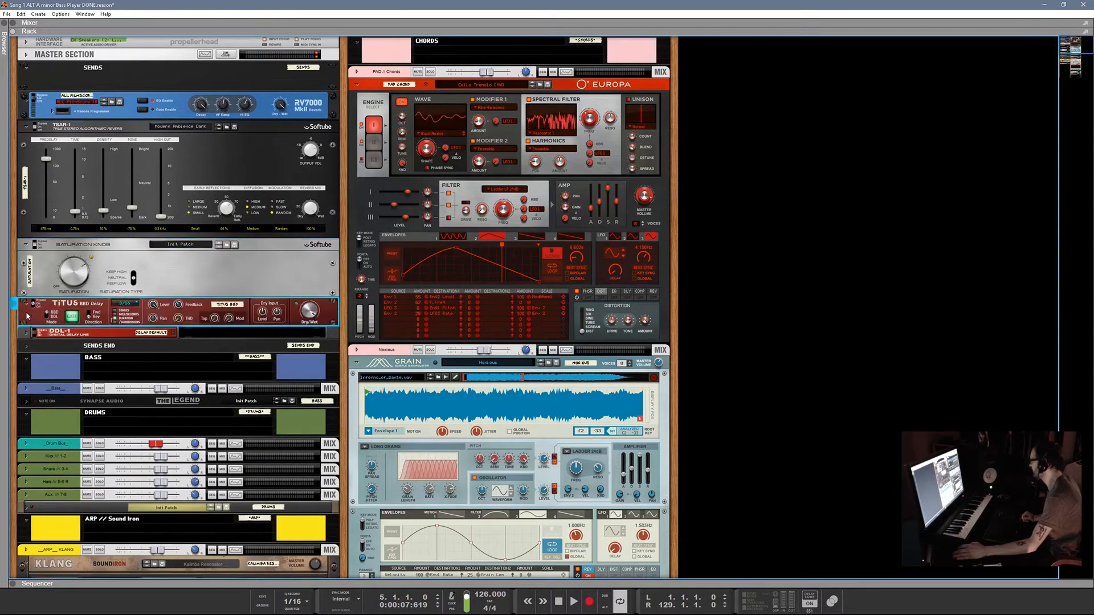
pyautogui.click(28, 333)
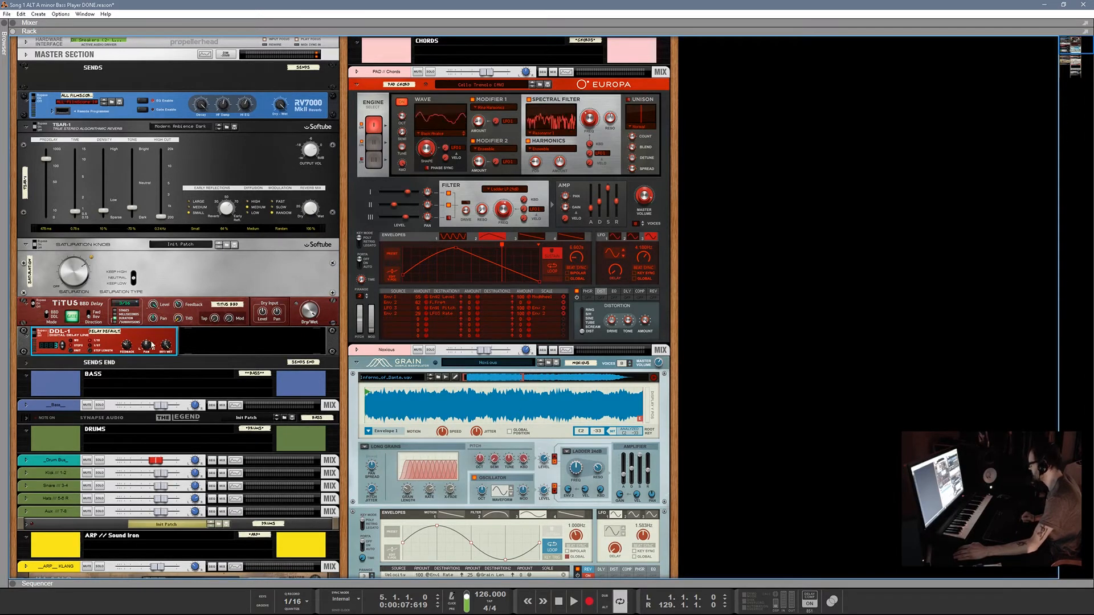
# - Unfold the first rack column apart from the RV7000 and TSAR-1 reverbs, and inspect its rear cabling from the sends to the drums
pyautogui.click(28, 104)
pyautogui.click(26, 139)
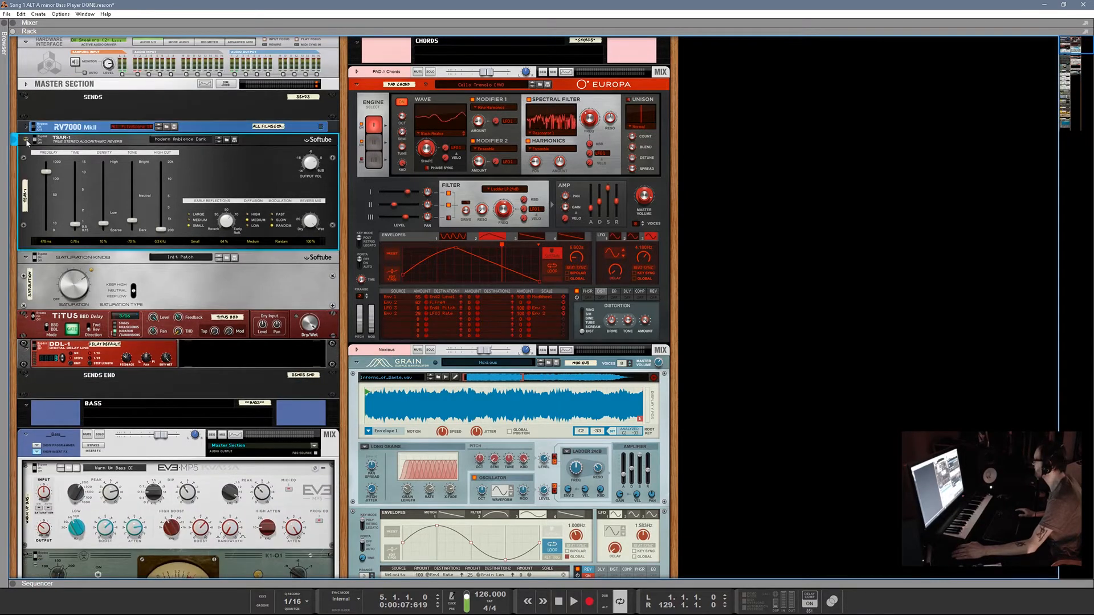
pyautogui.press('Tab')
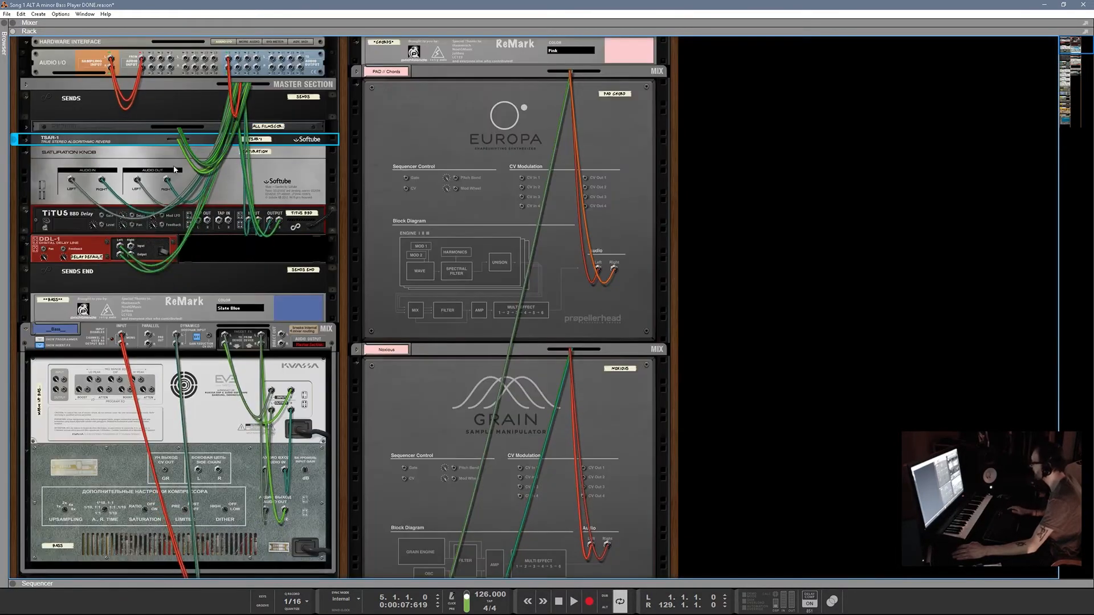
pyautogui.scroll(-3, 219, 344)
pyautogui.scroll(-12, 219, 344)
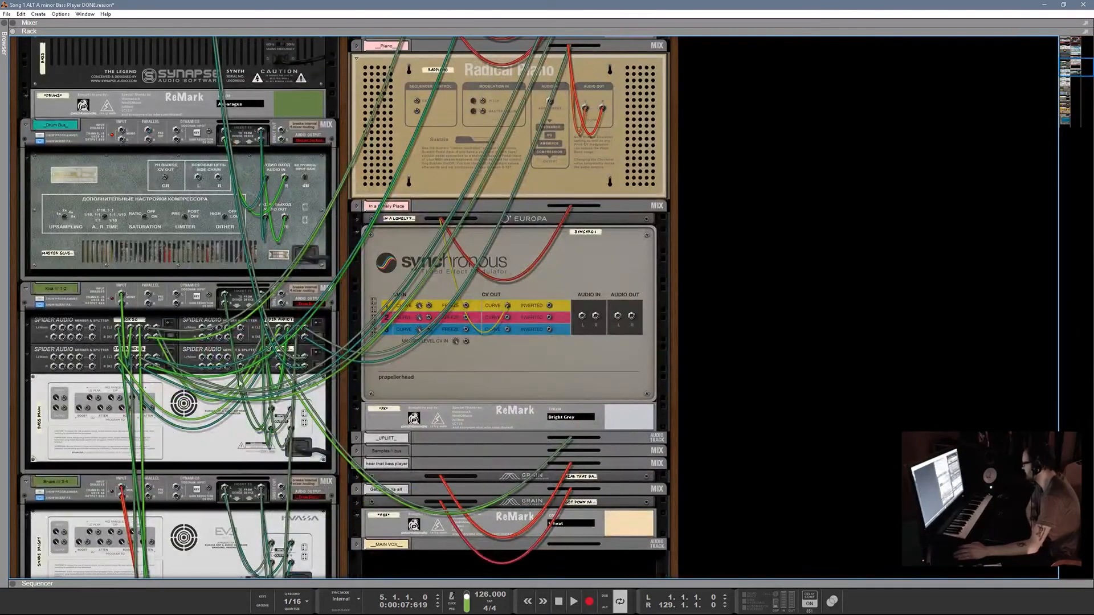
pyautogui.press('Tab')
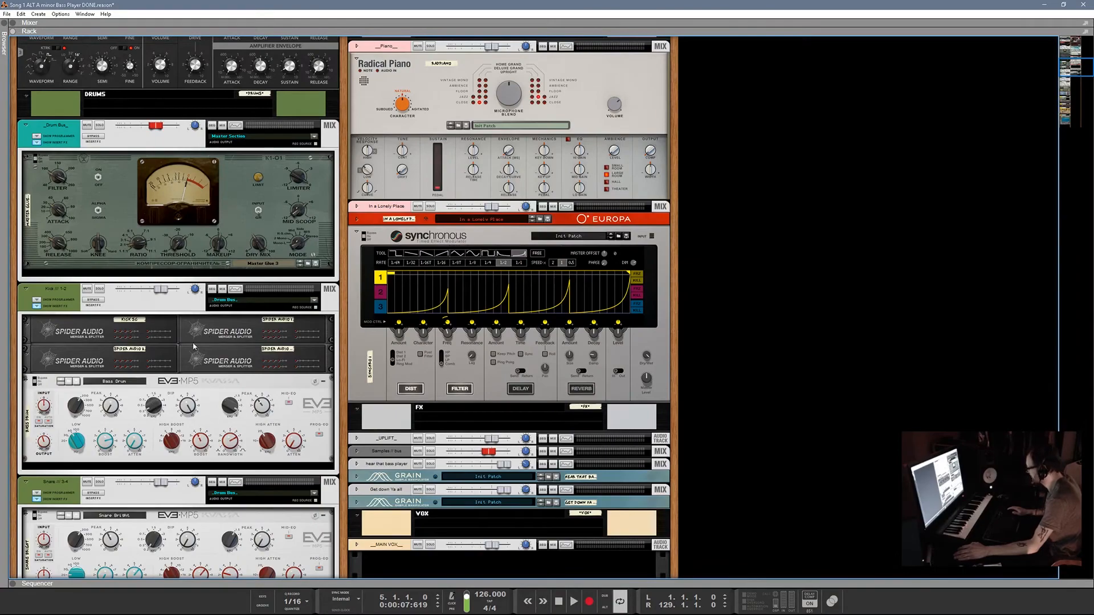
# - Examine the drum bus compressor and the EVE MP5 equalizers on the kick, snare and hat channels
pyautogui.scroll(6, 195, 347)
pyautogui.scroll(-7, 194, 348)
pyautogui.scroll(-13, 194, 349)
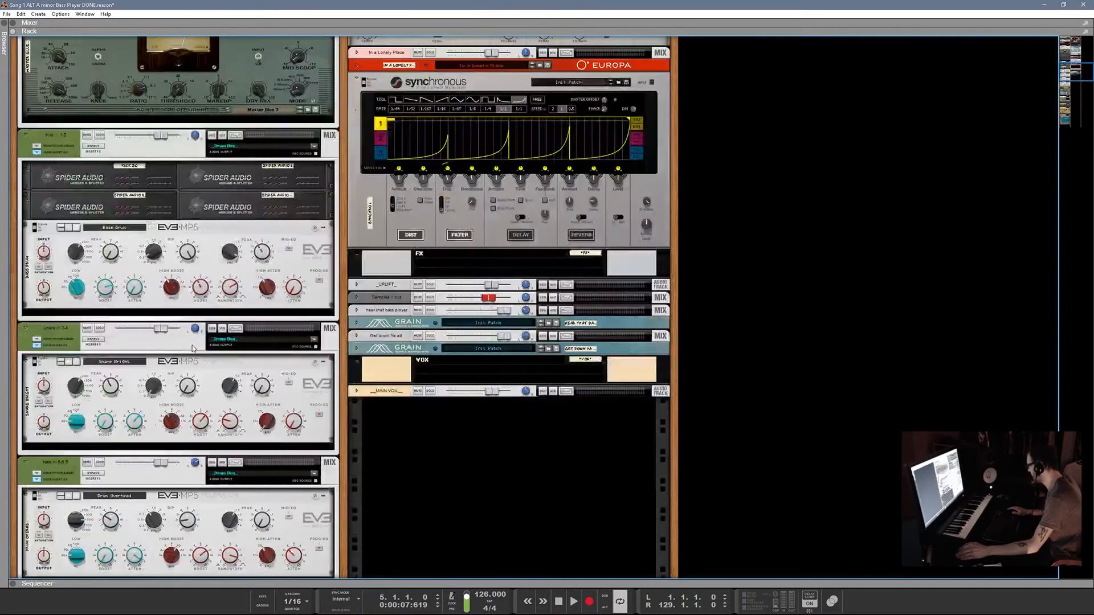
pyautogui.scroll(8, 194, 350)
pyautogui.scroll(7, 194, 350)
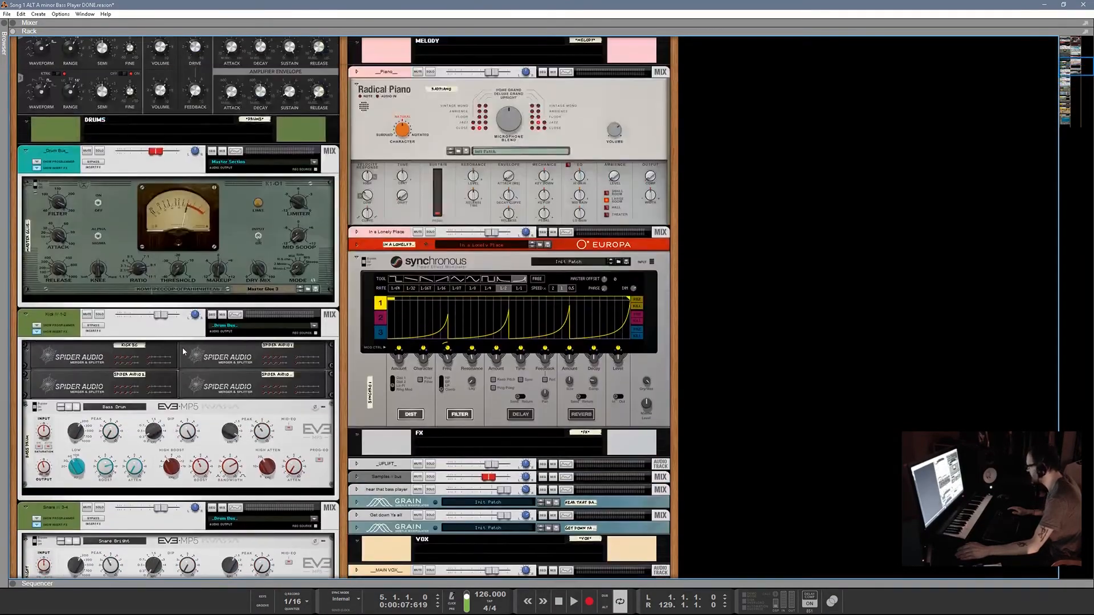
# - Inspect the Spider Audio splitter cabling of the kick channel on the rear, then return to the front of the sends
pyautogui.press('Tab')
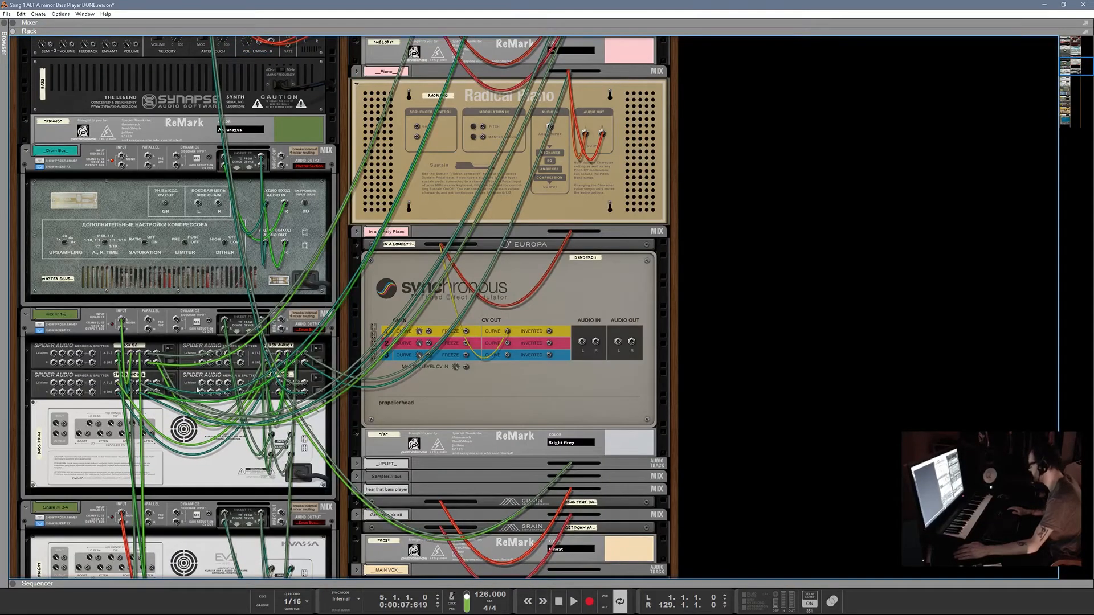
pyautogui.scroll(17, 440, 201)
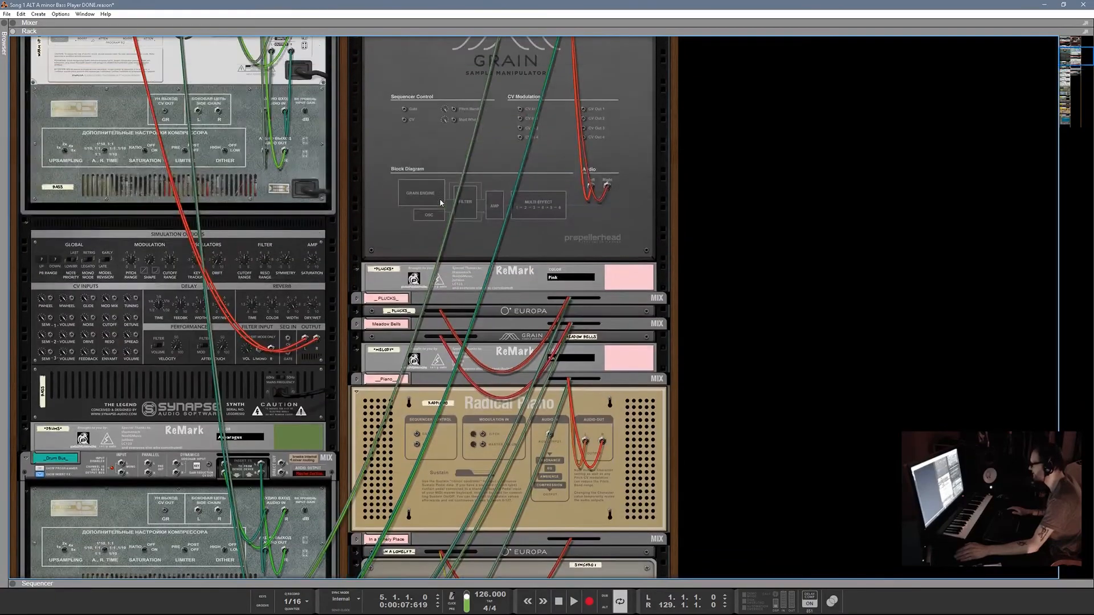
pyautogui.scroll(6, 441, 201)
pyautogui.scroll(-7, 422, 210)
pyautogui.press('Tab')
pyautogui.scroll(6, 278, 277)
pyautogui.scroll(4, 277, 277)
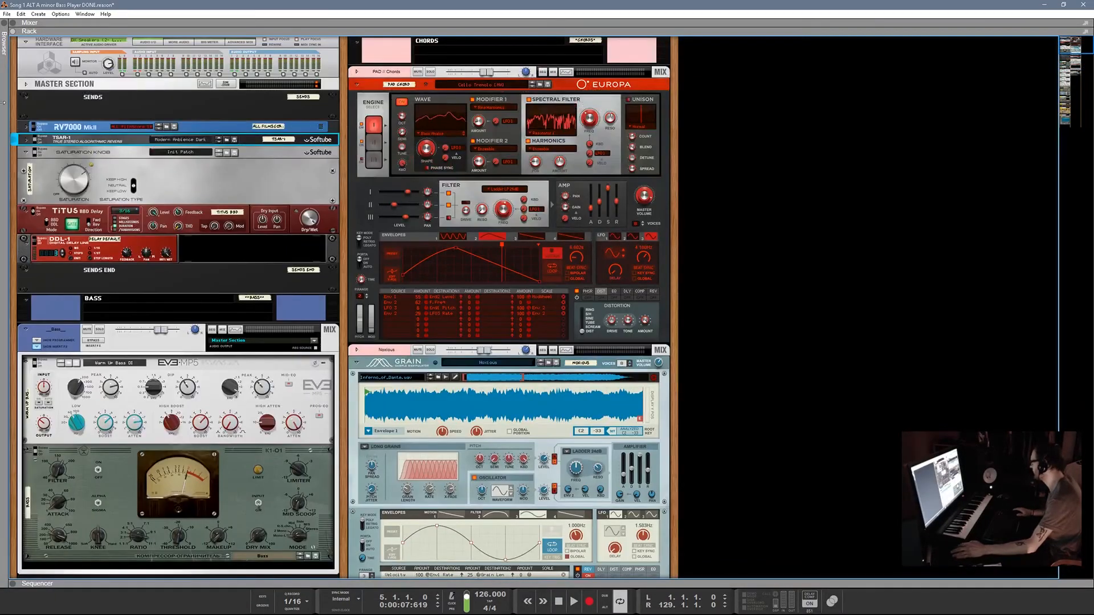
# - Fold and unfold all devices in the first rack column, then do the same for the column with the CHORDS group
pyautogui.keyDown('alt'); pyautogui.click(25, 43); pyautogui.keyUp('alt')
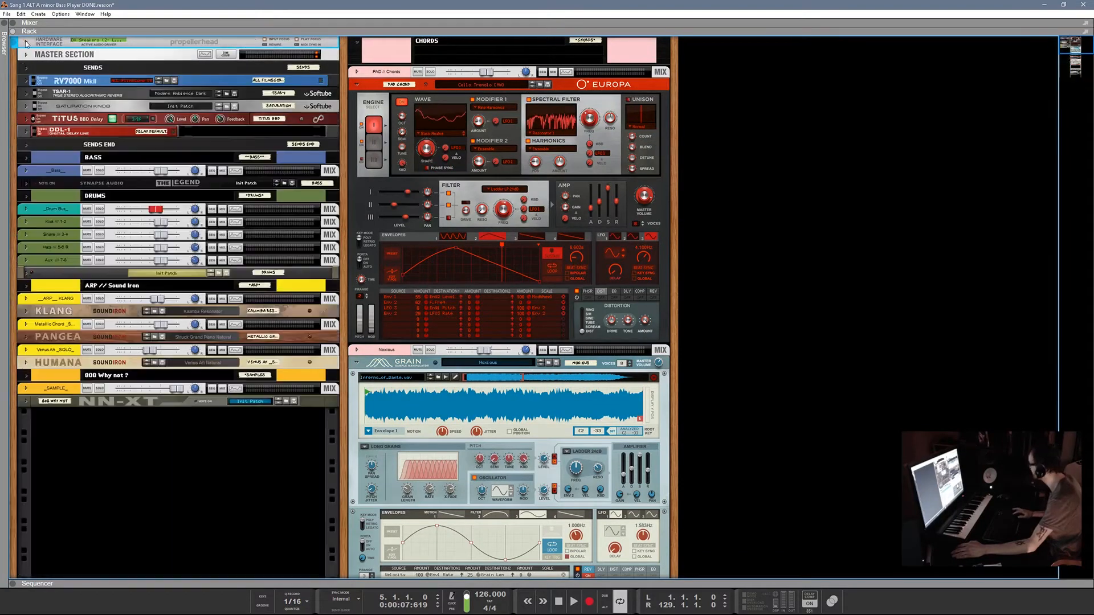
pyautogui.keyDown('alt'); pyautogui.click(26, 42); pyautogui.keyUp('alt')
pyautogui.click(358, 44)
pyautogui.keyDown('alt'); pyautogui.click(357, 43); pyautogui.keyUp('alt')
pyautogui.keyDown('alt'); pyautogui.click(358, 44); pyautogui.keyUp('alt')
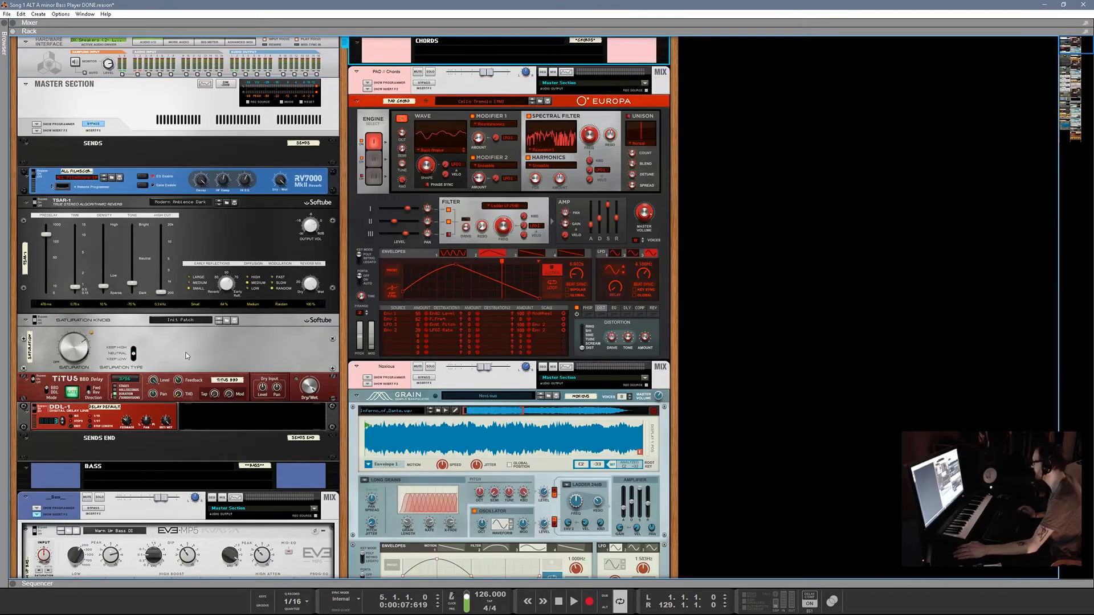
# - Look over the bass, plucks and drum devices on the front, then inspect their rear cabling up to the sends
pyautogui.scroll(-3, 186, 352)
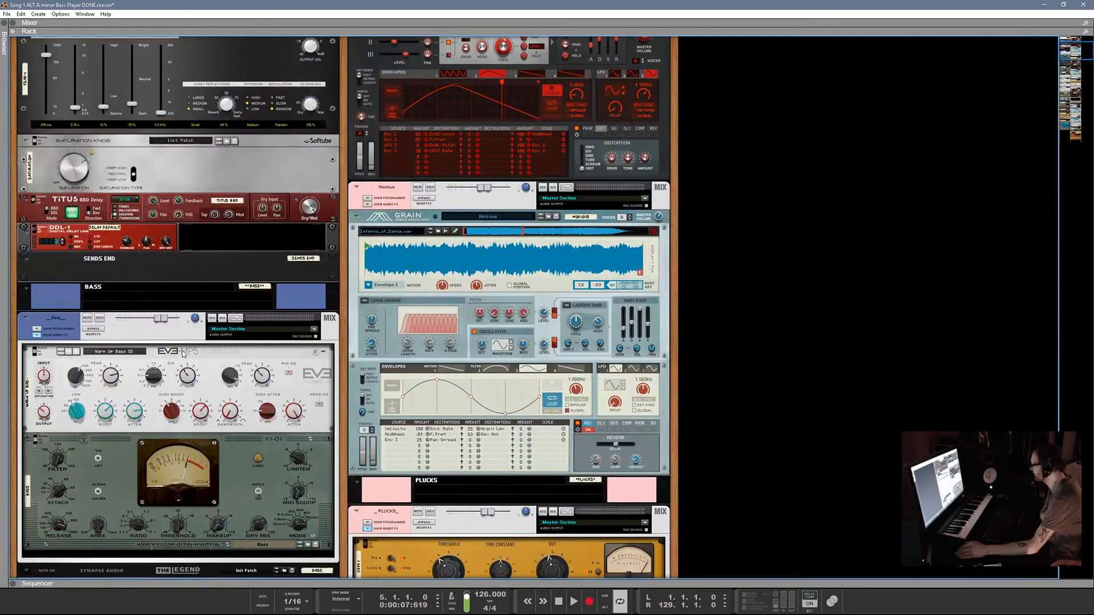
pyautogui.scroll(-3, 185, 352)
pyautogui.scroll(-3, 183, 354)
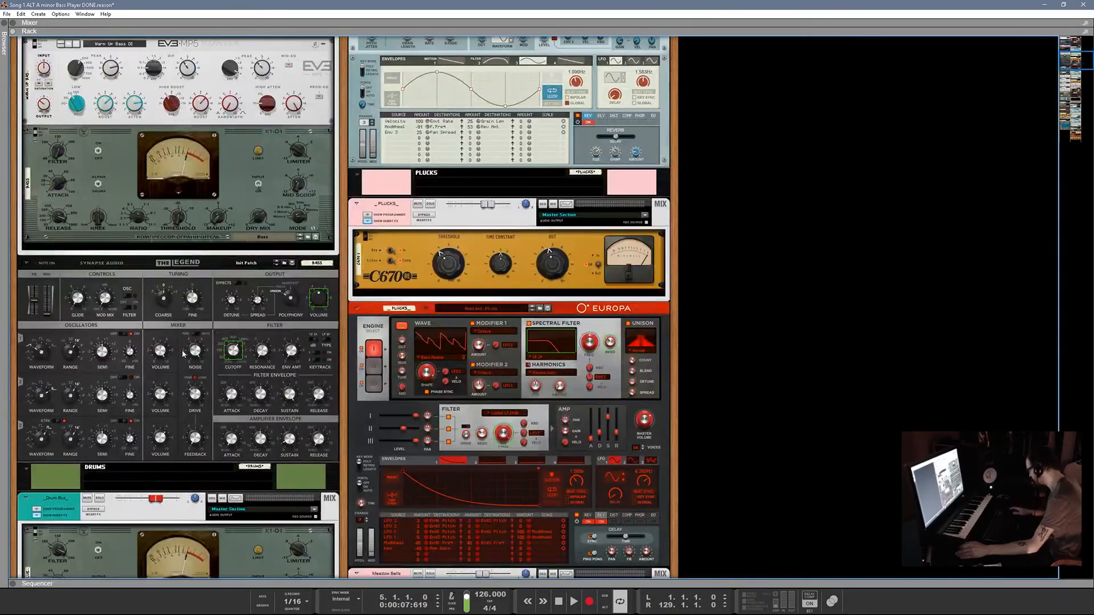
pyautogui.press('Tab')
pyautogui.scroll(1, 178, 358)
pyautogui.scroll(-2, 188, 370)
pyautogui.scroll(2, 200, 385)
pyautogui.scroll(-5, 217, 401)
pyautogui.scroll(-3, 217, 401)
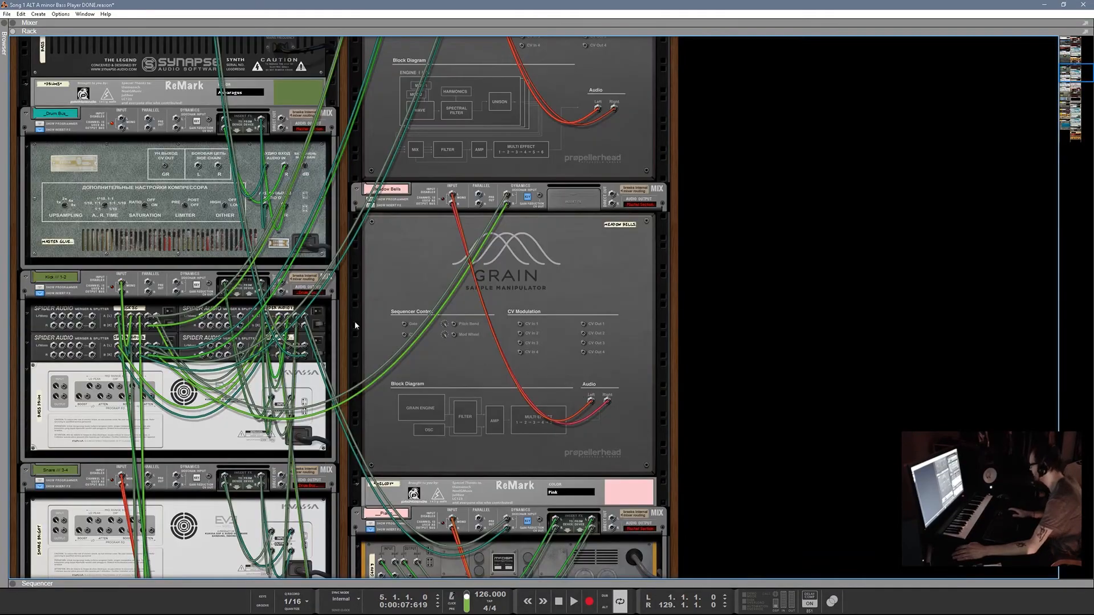
pyautogui.scroll(6, 431, 324)
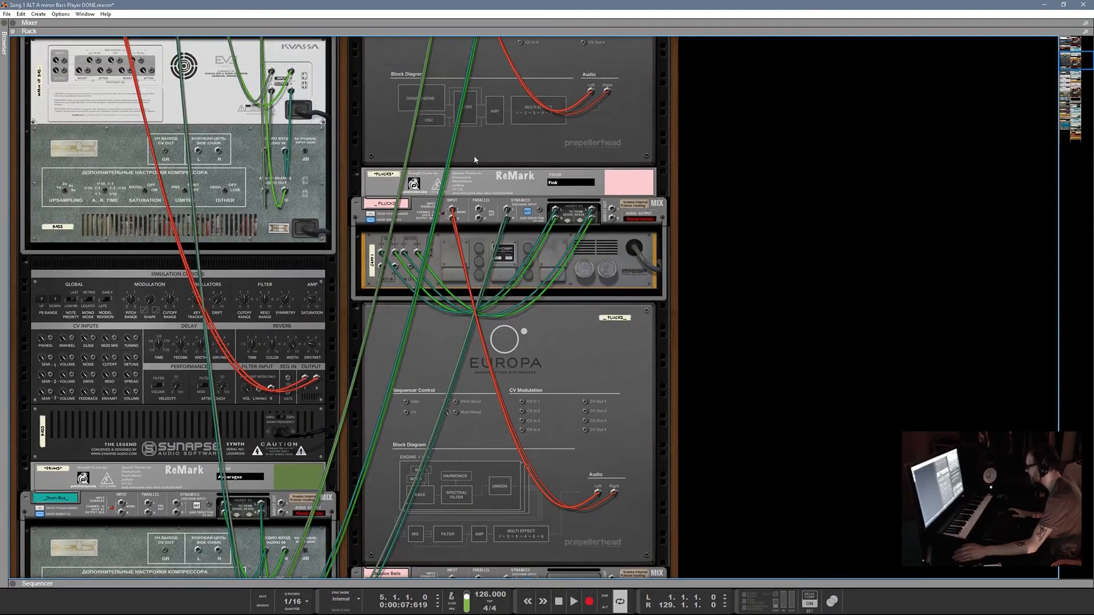
pyautogui.scroll(7, 460, 286)
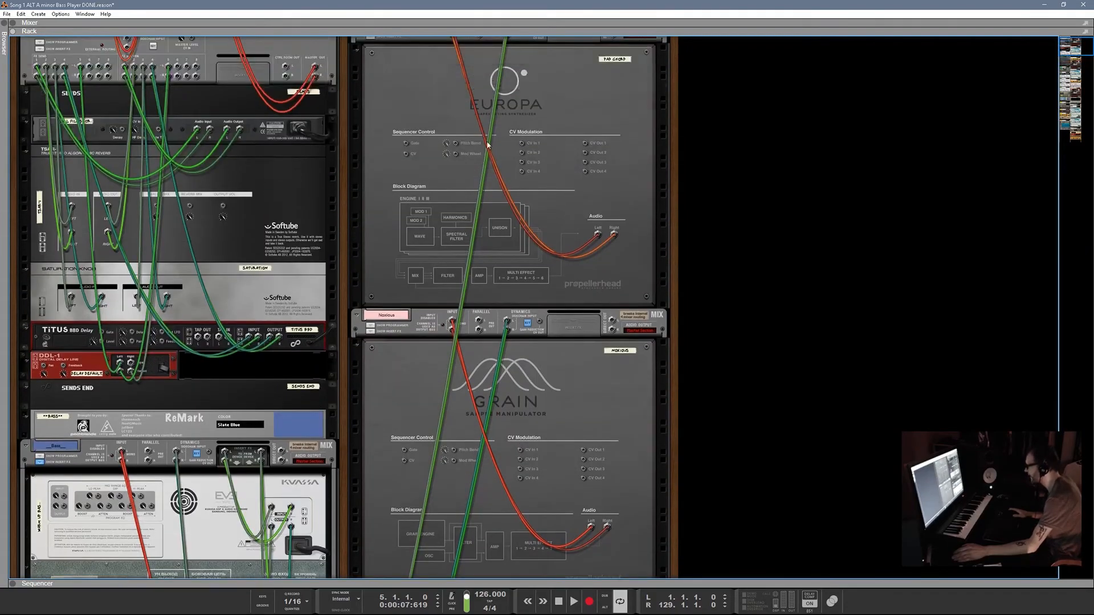
# - Trace the rear cabling down to the NN-XT and main vox channel, then return to the front of the sends
pyautogui.scroll(-13, 516, 171)
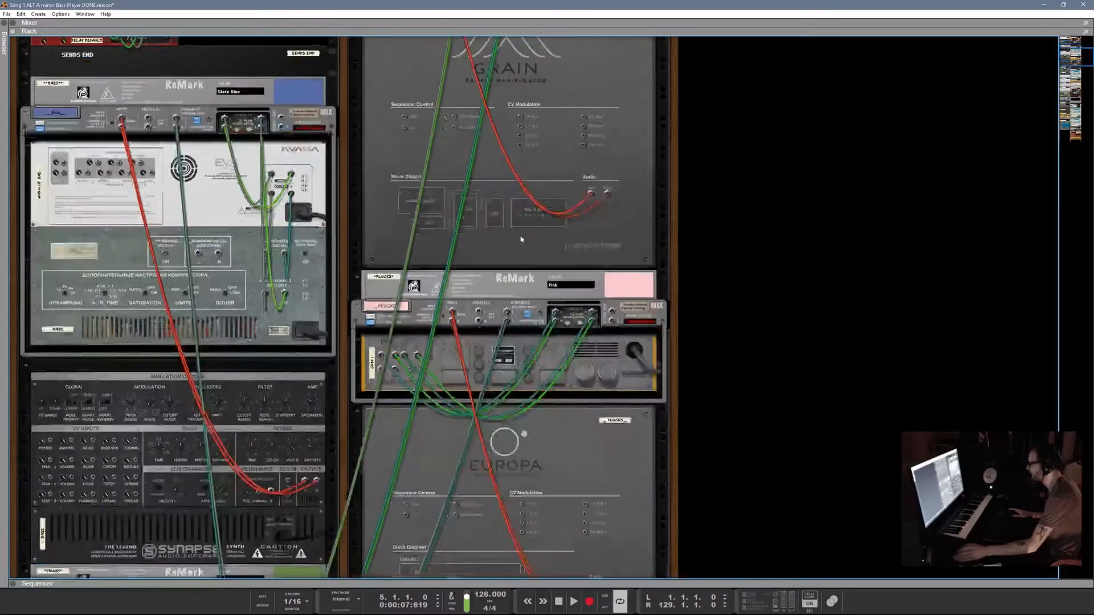
pyautogui.scroll(-3, 514, 295)
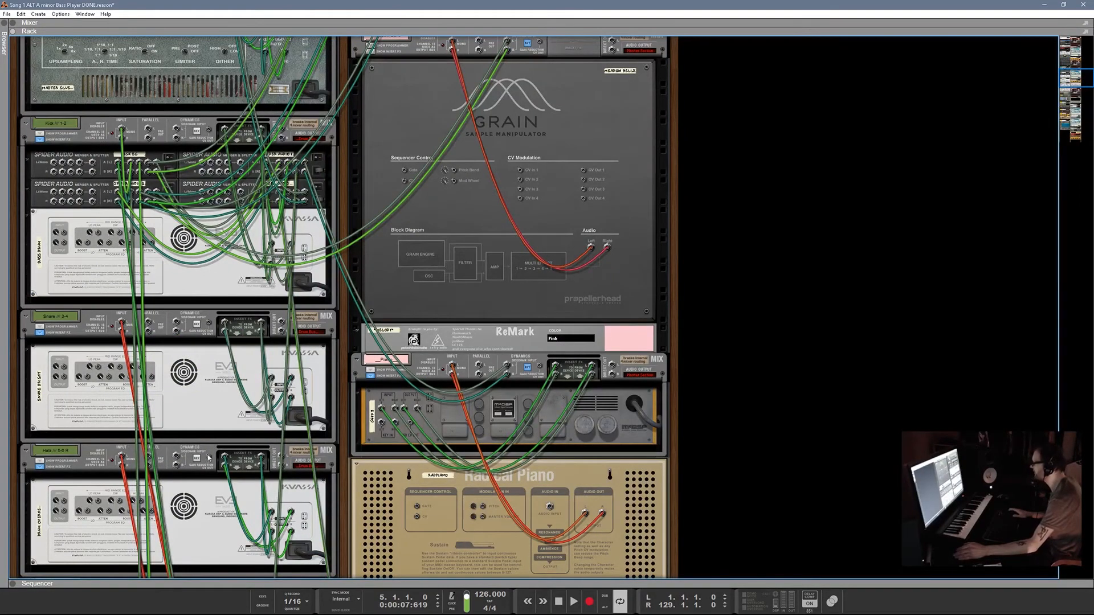
pyautogui.scroll(-3, 226, 274)
pyautogui.scroll(-4, 226, 536)
pyautogui.scroll(-12, 226, 537)
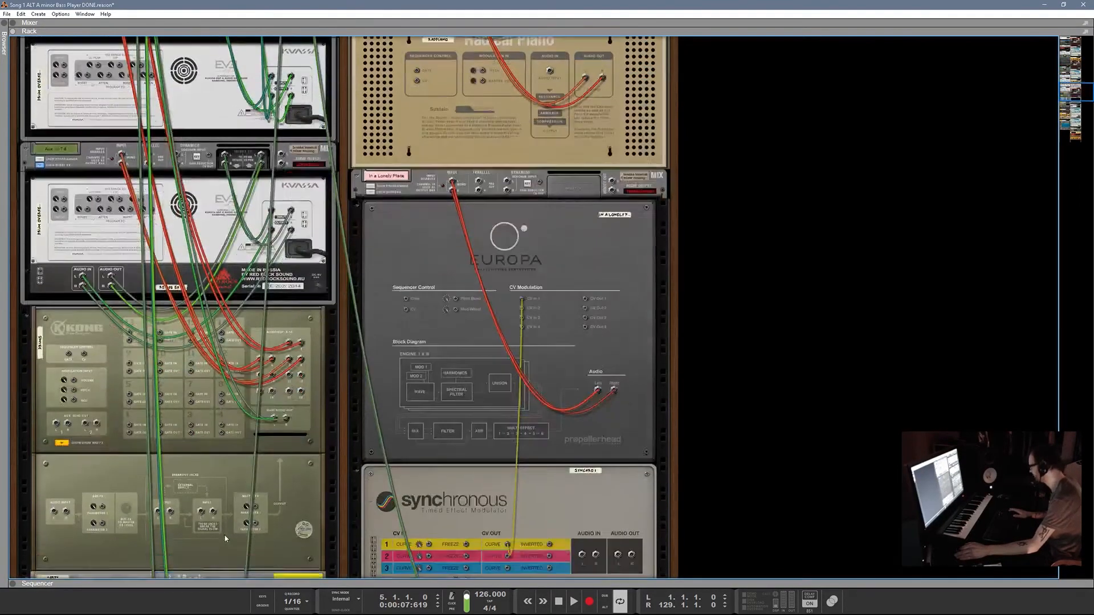
pyautogui.scroll(-6, 225, 538)
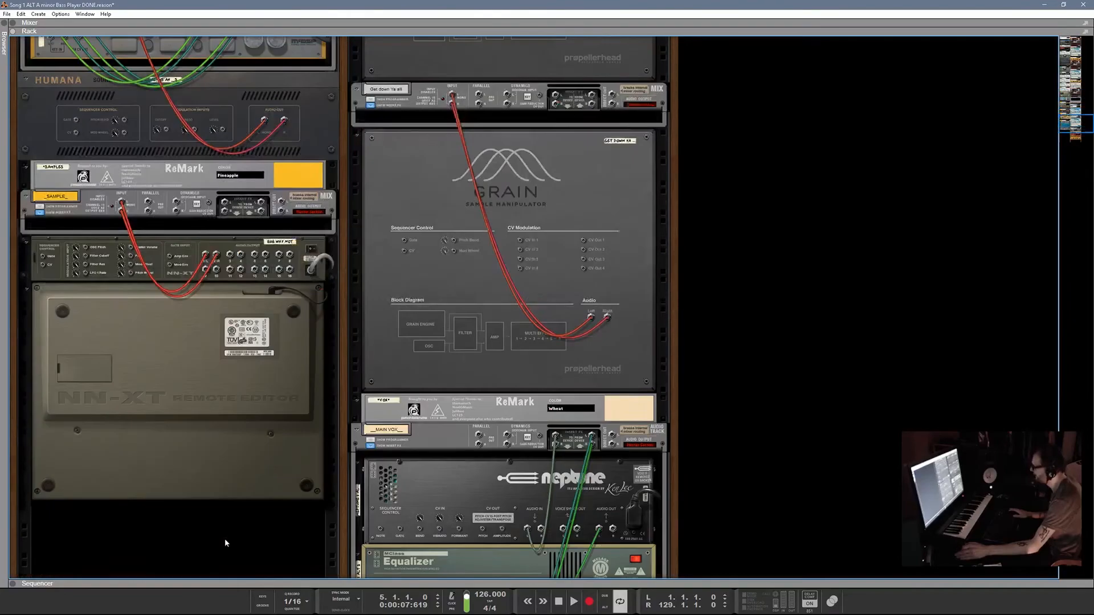
pyautogui.scroll(9, 231, 537)
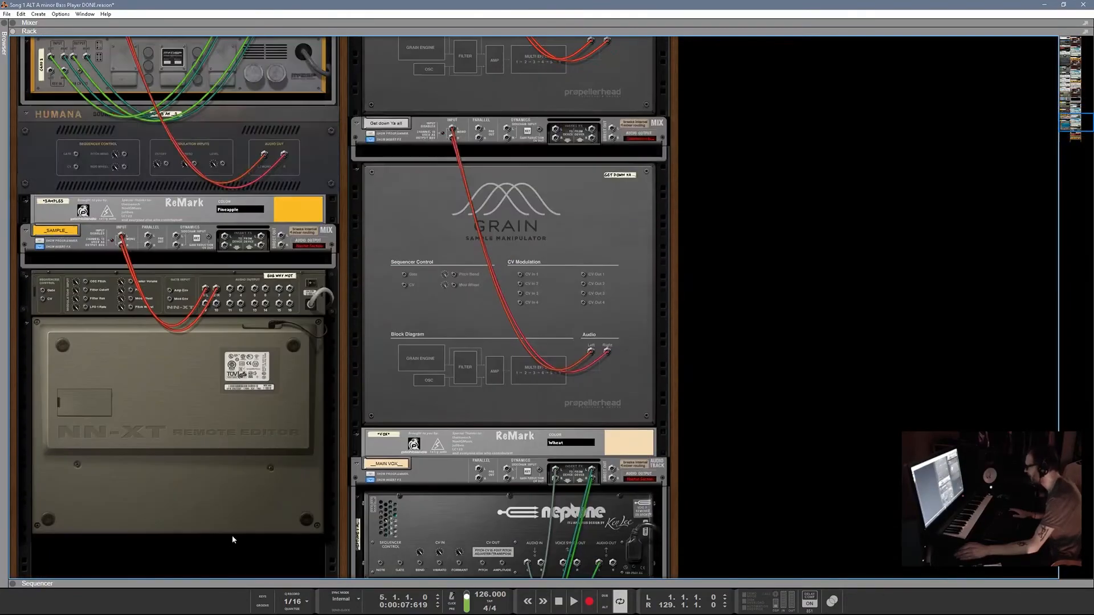
pyautogui.scroll(12, 229, 537)
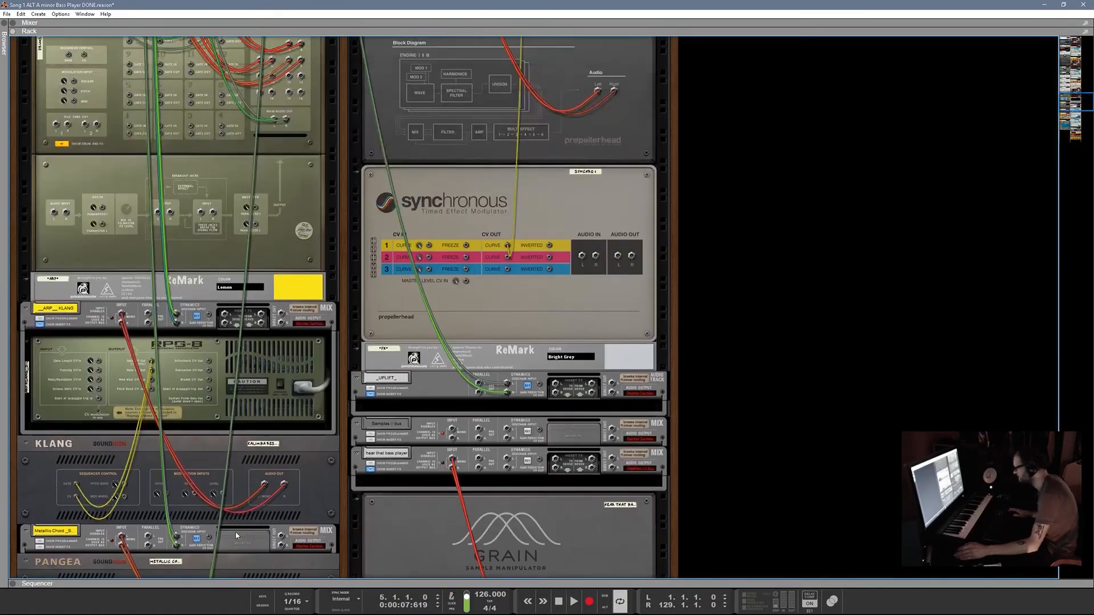
pyautogui.scroll(10, 226, 540)
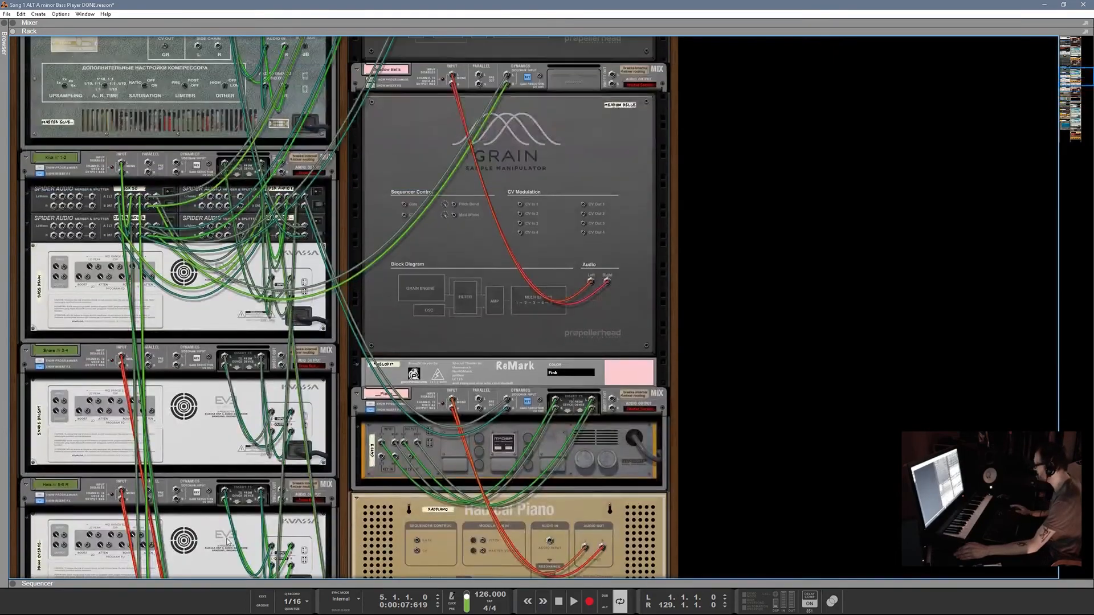
pyautogui.press('Tab')
pyautogui.scroll(10, 223, 544)
pyautogui.scroll(5, 220, 542)
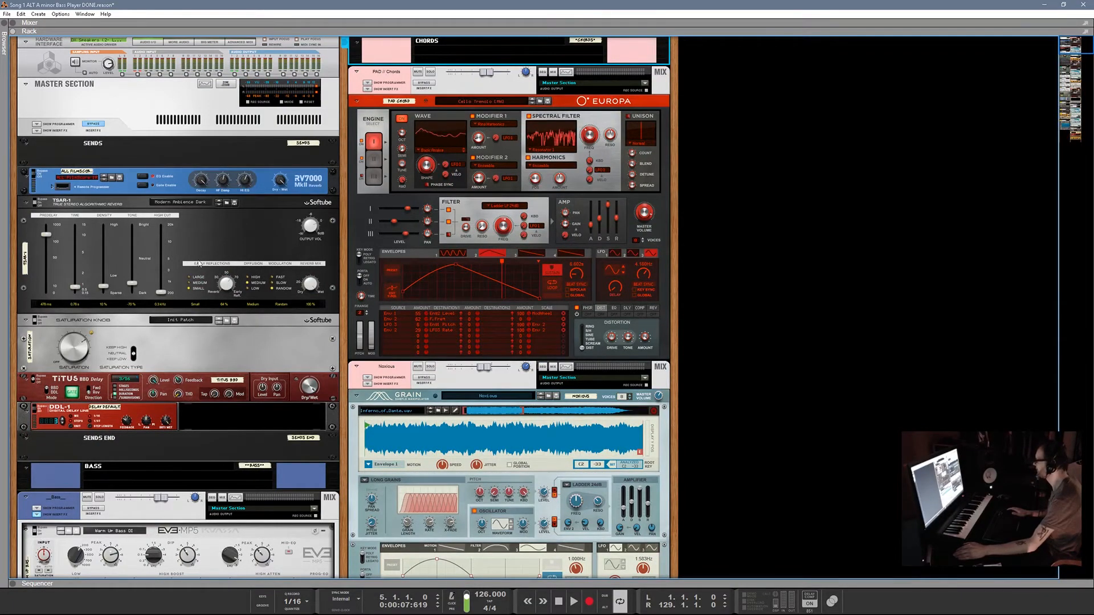
# - Examine the insert effects on the bass, drum bus, kick and snare channels from the front of the rack
pyautogui.scroll(-5, 190, 470)
pyautogui.scroll(-4, 188, 469)
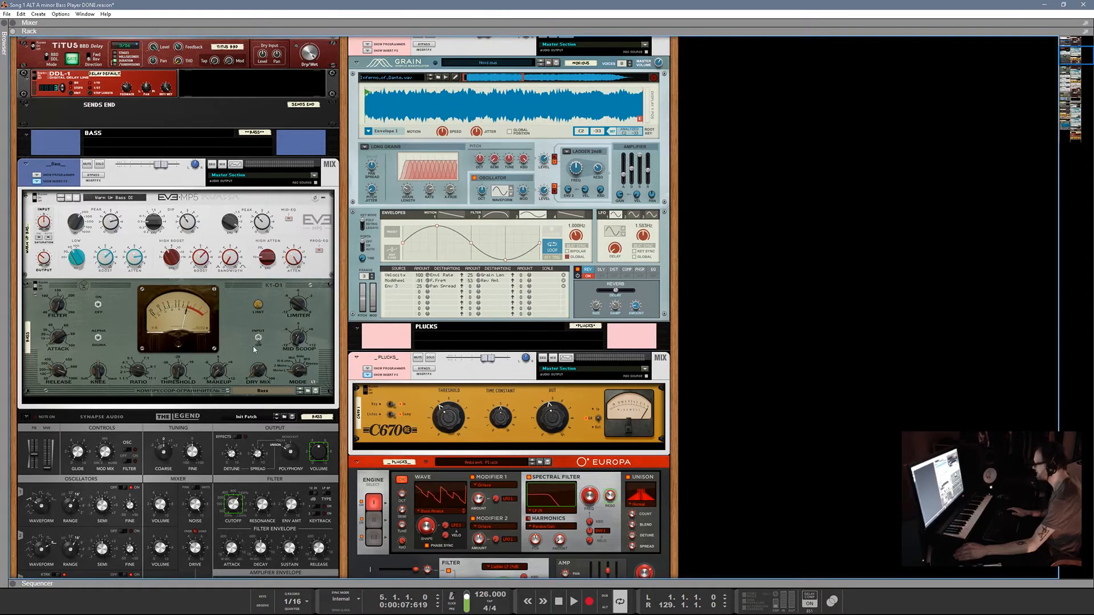
pyautogui.scroll(-7, 254, 359)
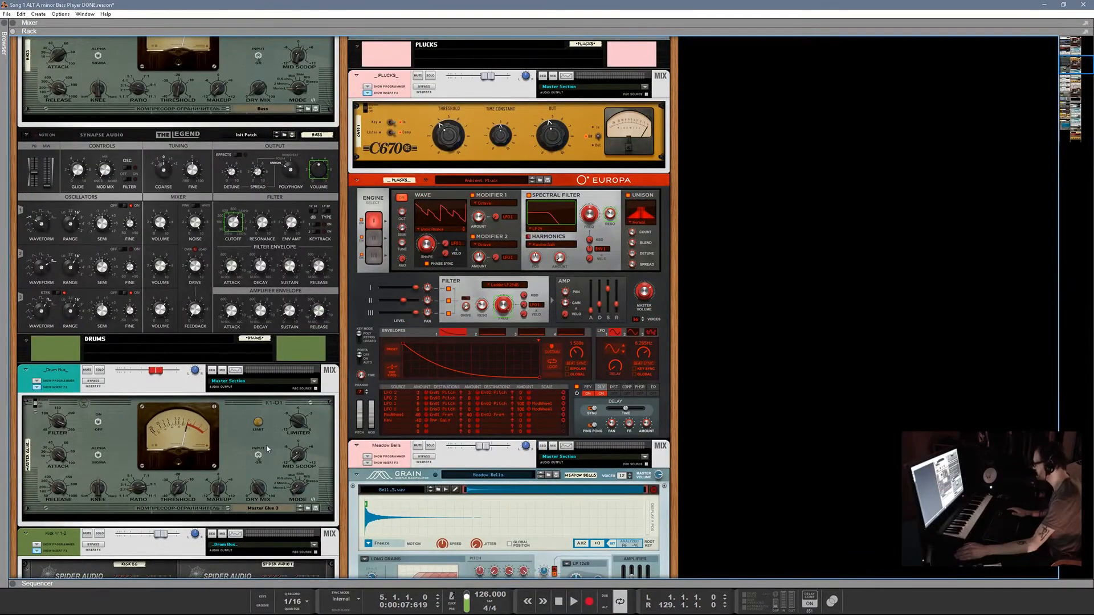
pyautogui.scroll(-4, 266, 449)
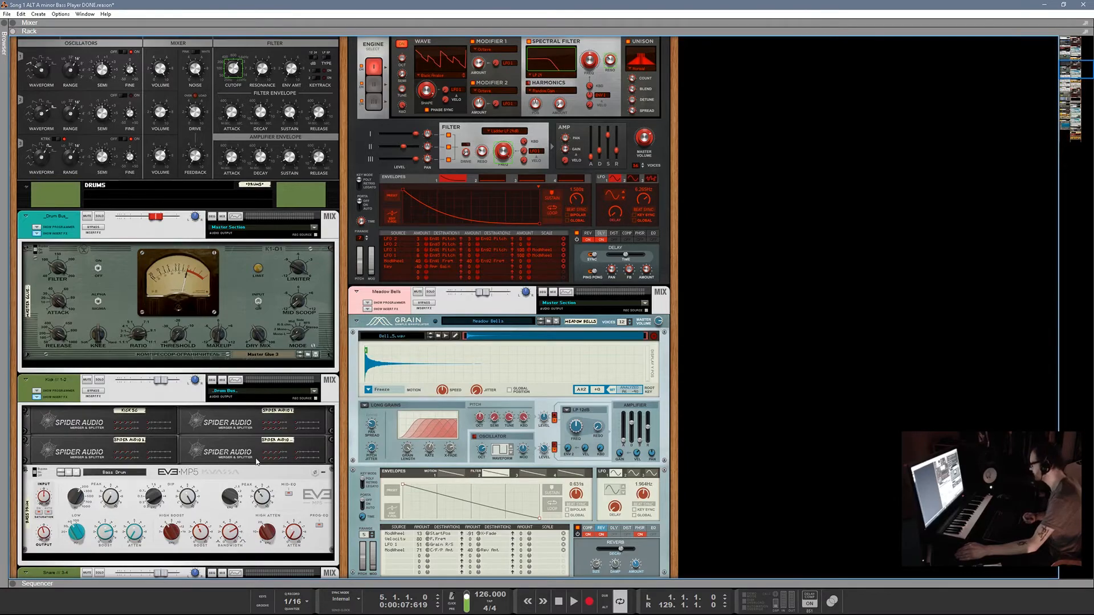
pyautogui.scroll(-9, 285, 497)
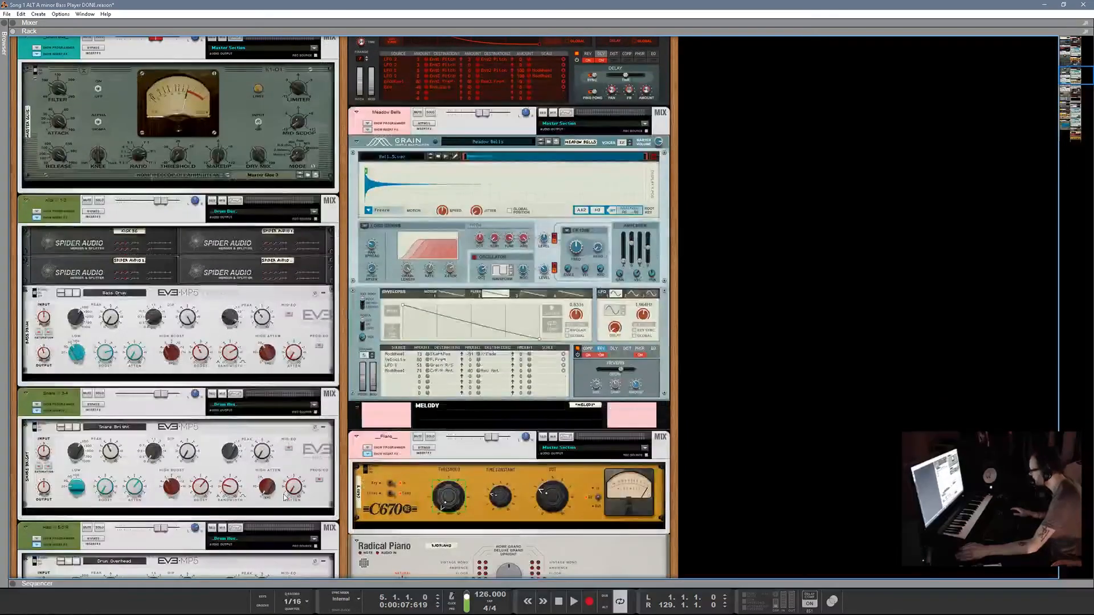
pyautogui.scroll(5, 282, 496)
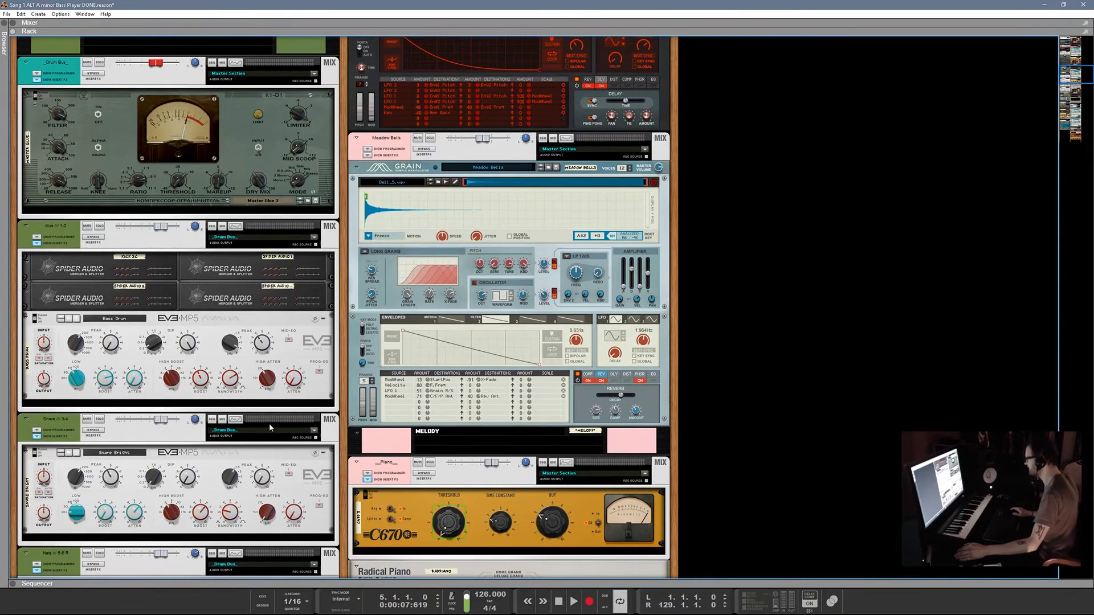
pyautogui.scroll(-2, 266, 390)
pyautogui.scroll(6, 266, 391)
pyautogui.scroll(-9, 266, 391)
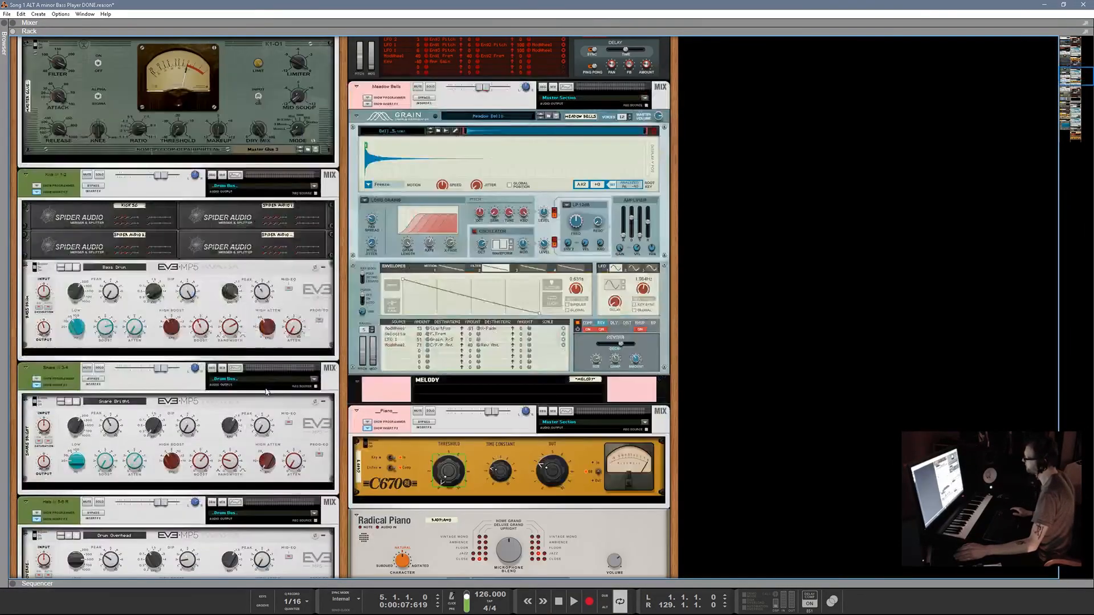
pyautogui.scroll(-8, 266, 392)
# - Fold all rack devices and enlarge the mixer to fill the workspace in place of the rack
pyautogui.moveTo(425, 583)
pyautogui.mouseDown()
pyautogui.moveTo(425, 80)
pyautogui.moveTo(425, 582)
pyautogui.mouseUp()
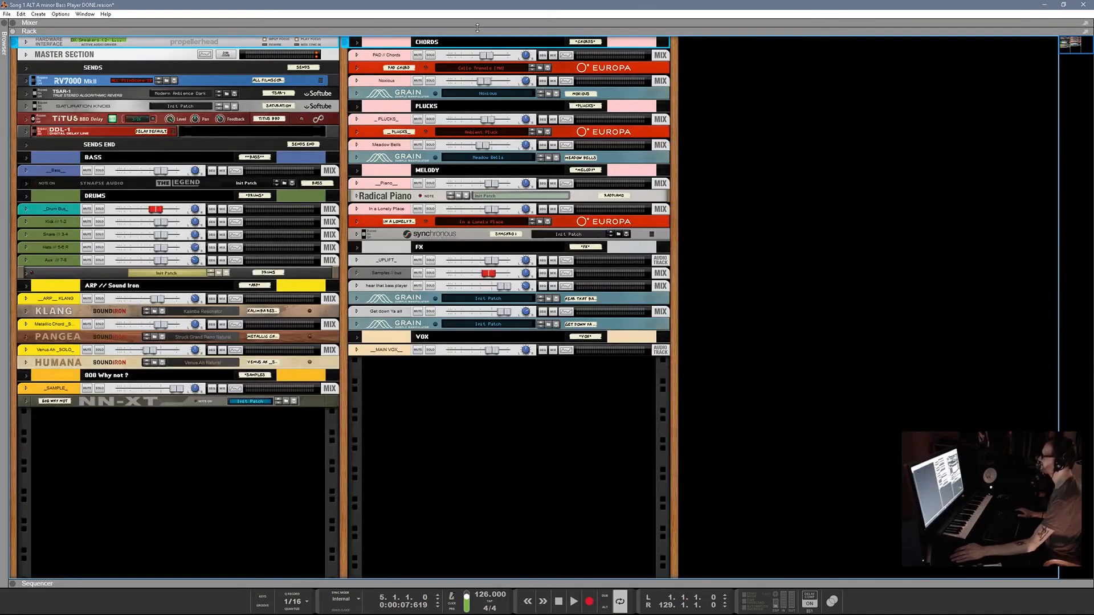
pyautogui.moveTo(480, 35); pyautogui.dragTo(480, 578)
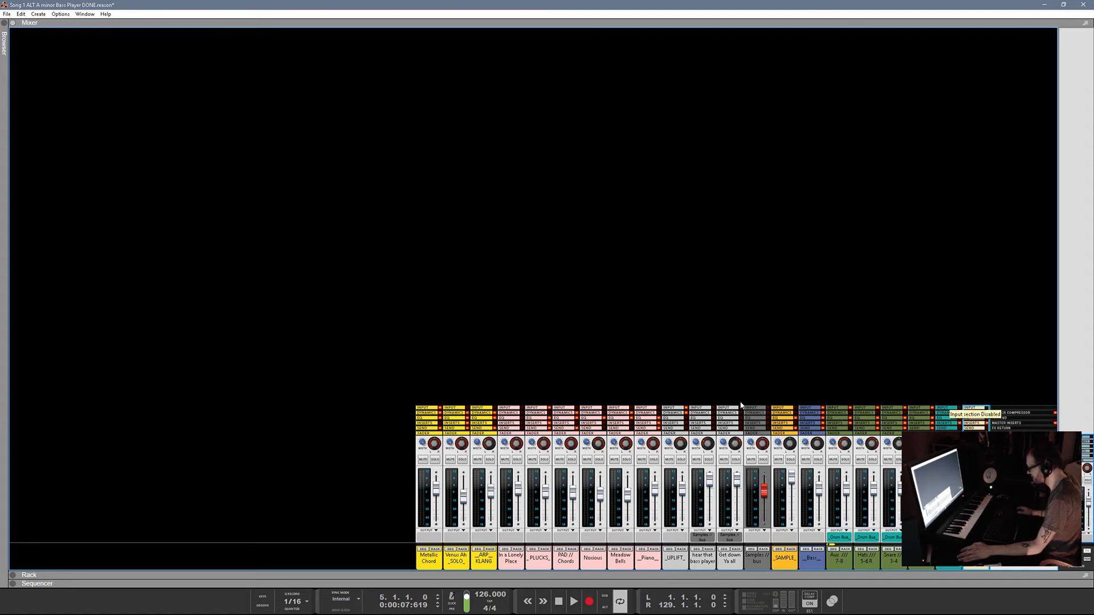
# - Show the dynamics and input sections of all mixer channels for viewing, then hide both sections
pyautogui.click(560, 415)
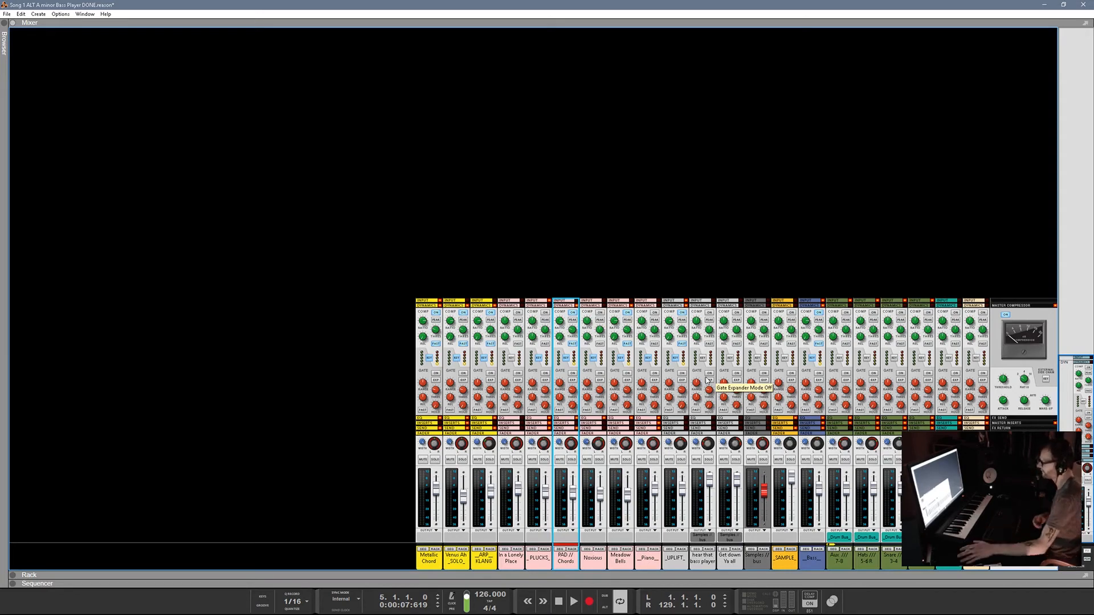
pyautogui.click(436, 301)
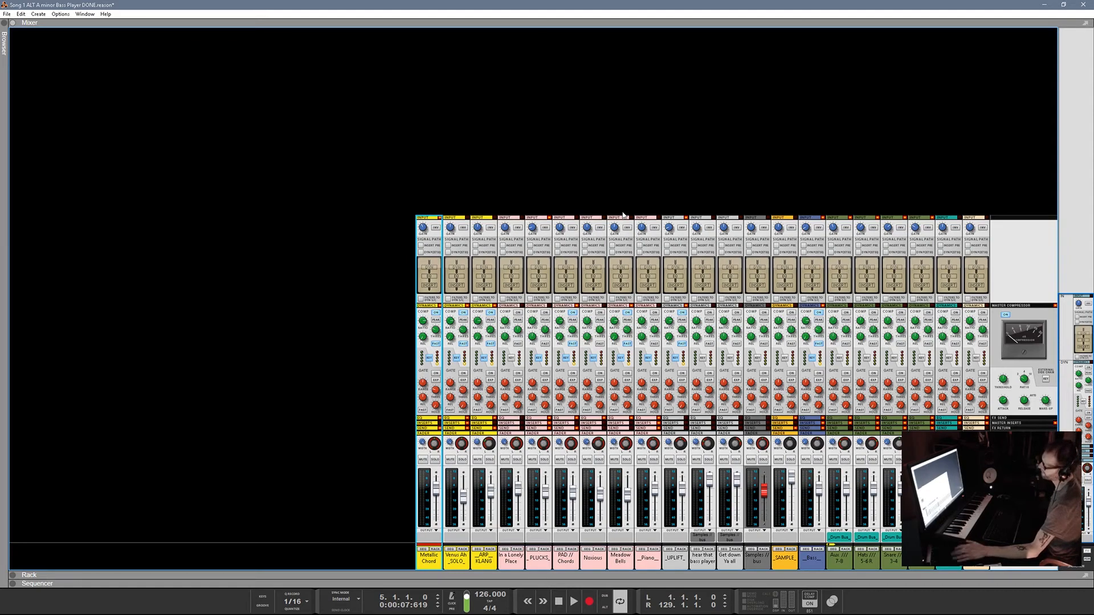
pyautogui.click(670, 217)
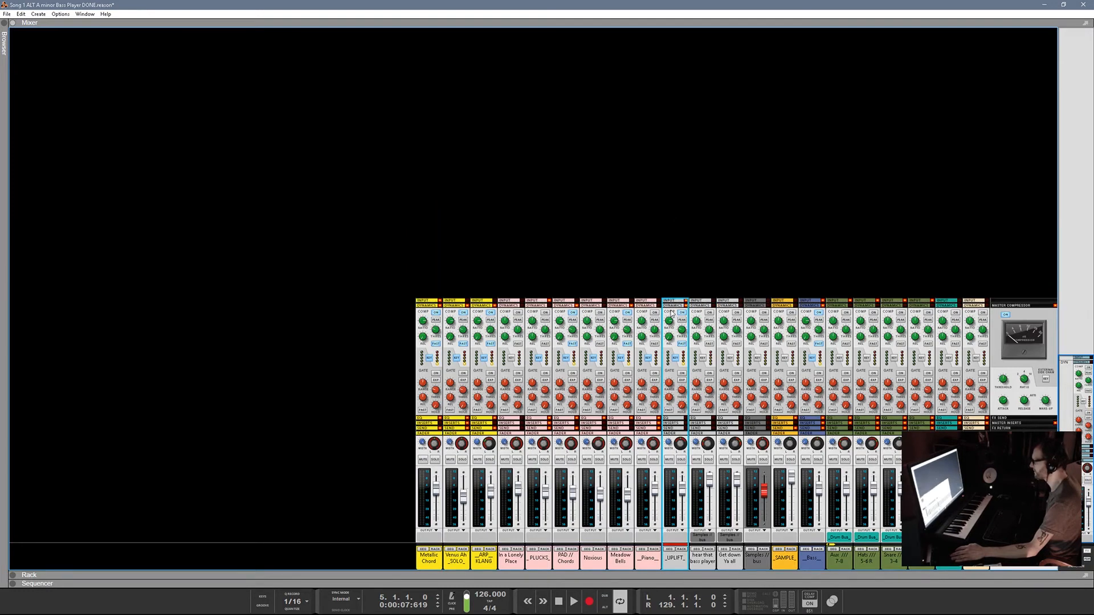
pyautogui.click(673, 306)
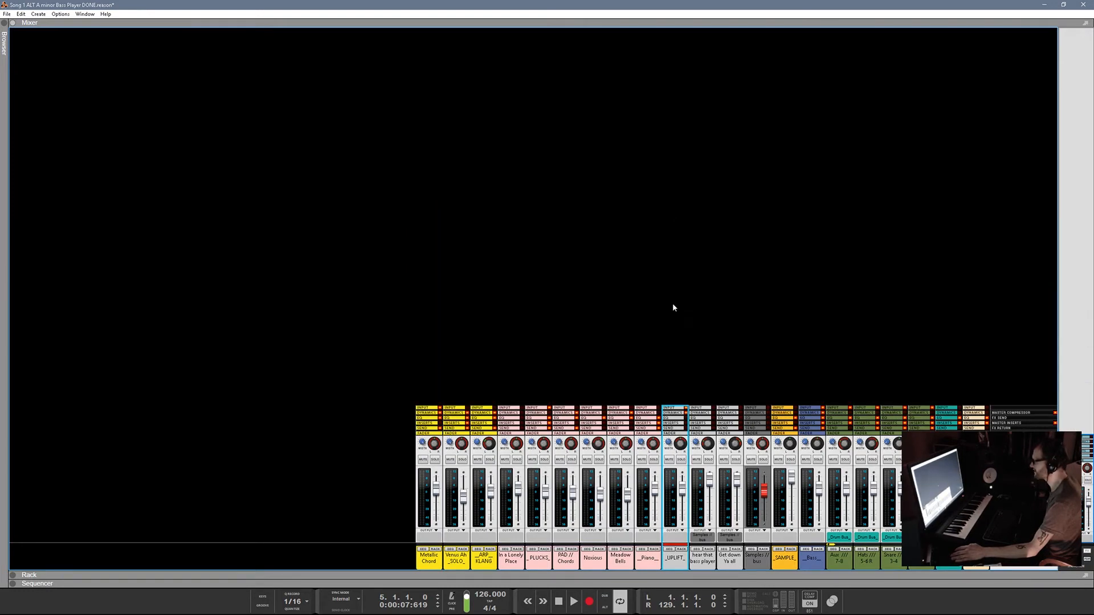
# - Show the mixer's EQ section and open the Spectrum EQ for the Venus Ah _SOLO_ channel, clear of most channel strips
pyautogui.click(670, 418)
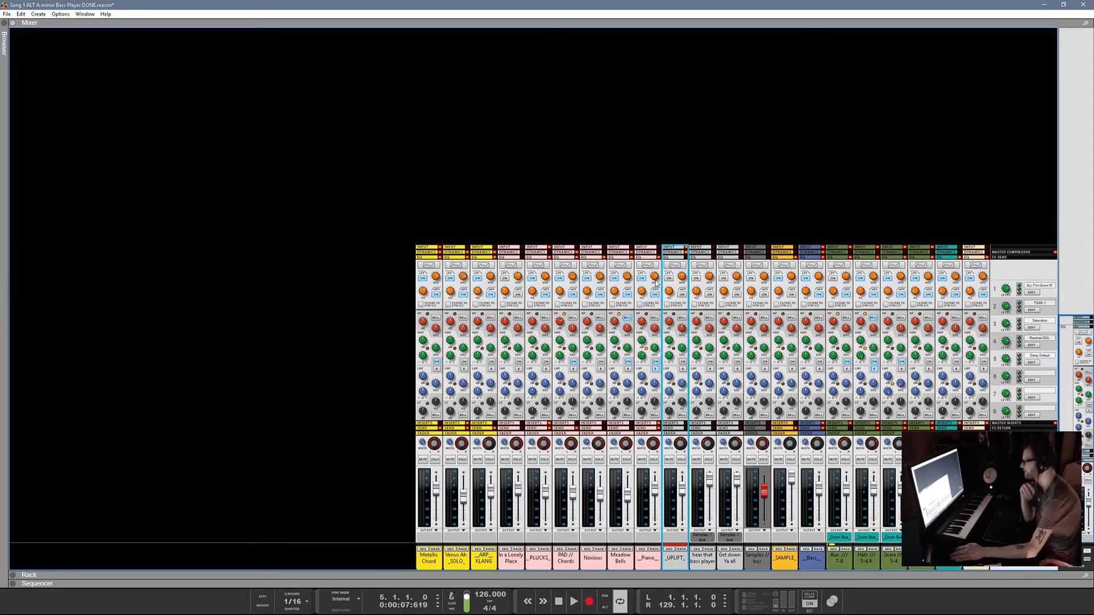
pyautogui.click(462, 266)
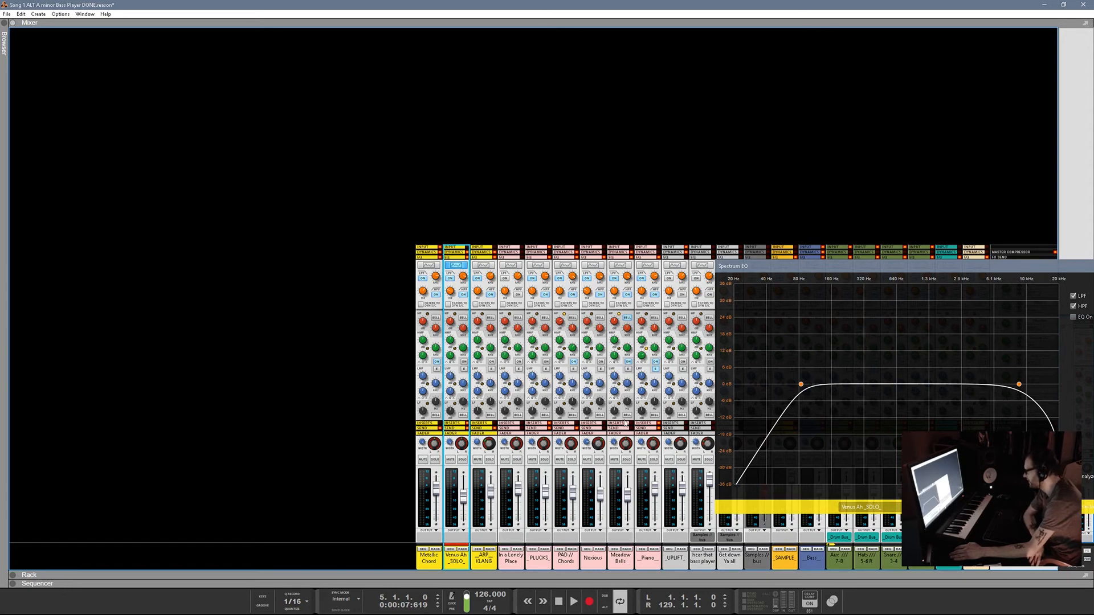
pyautogui.moveTo(817, 274); pyautogui.dragTo(178, 225)
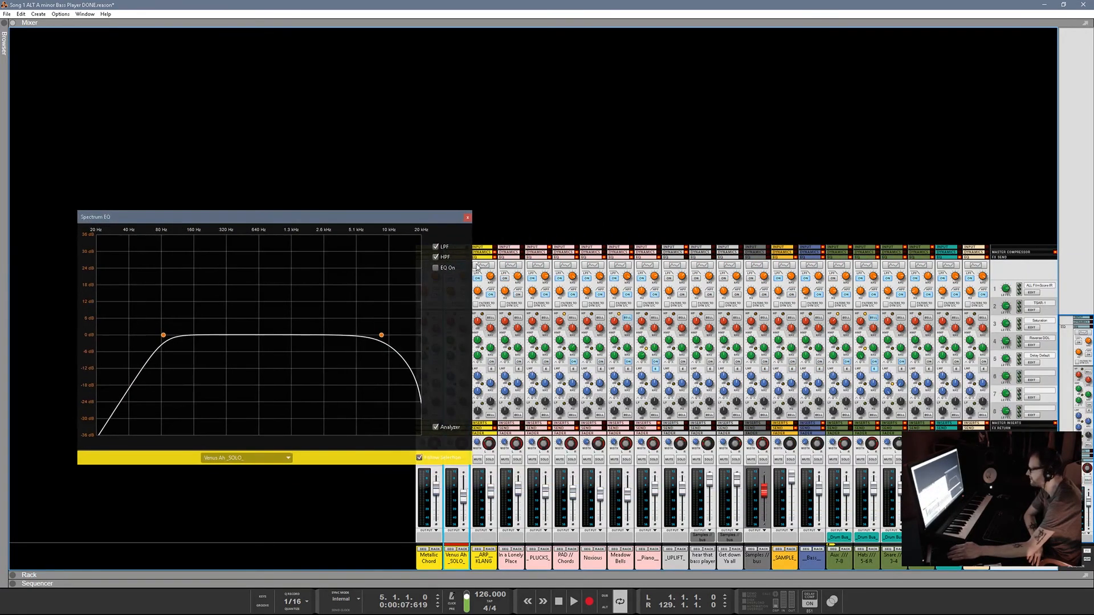
# - Display the EQ curve of the Meadow Bells channel, followed by that of the Piano channel
pyautogui.click(621, 267)
pyautogui.click(620, 266)
pyautogui.click(621, 267)
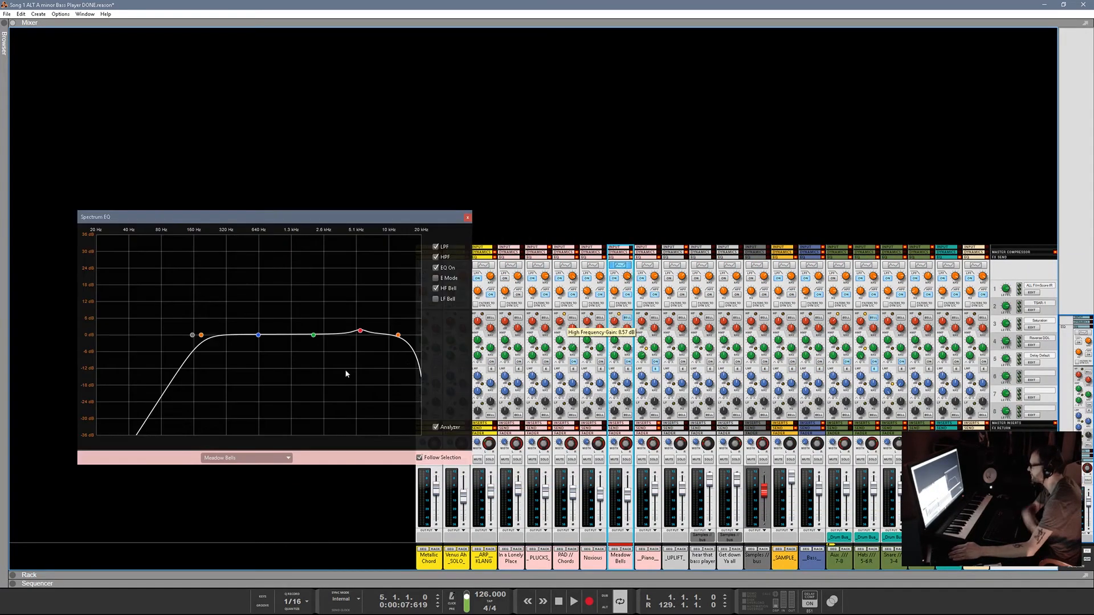
pyautogui.click(644, 325)
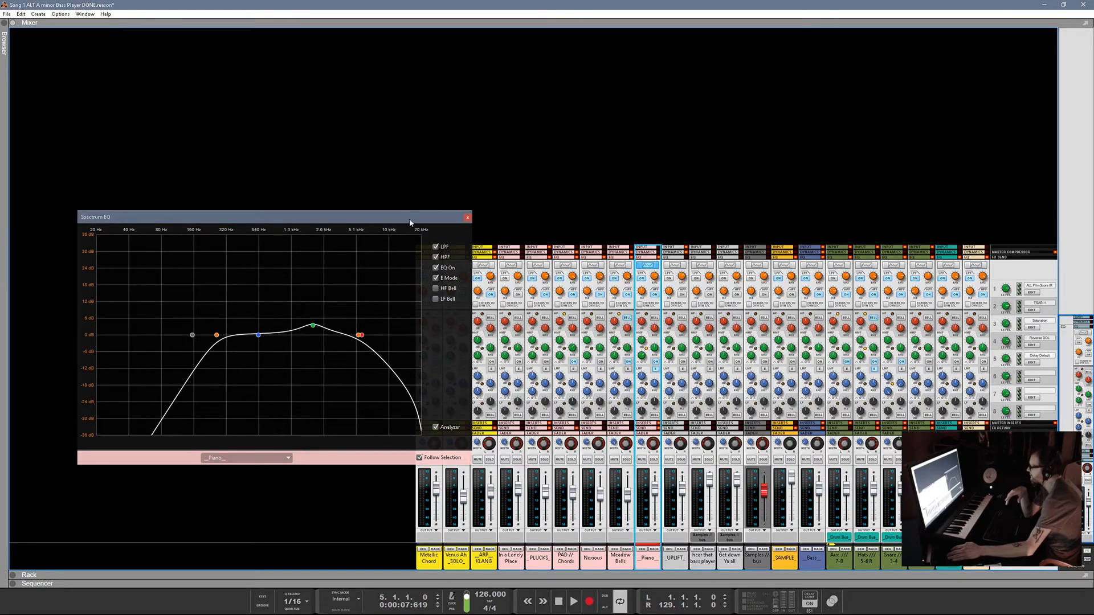
# - Bring the Meadow Bells EQ curve back up and reposition the Spectrum EQ window to uncover its channel strip
pyautogui.moveTo(410, 222); pyautogui.dragTo(968, 237)
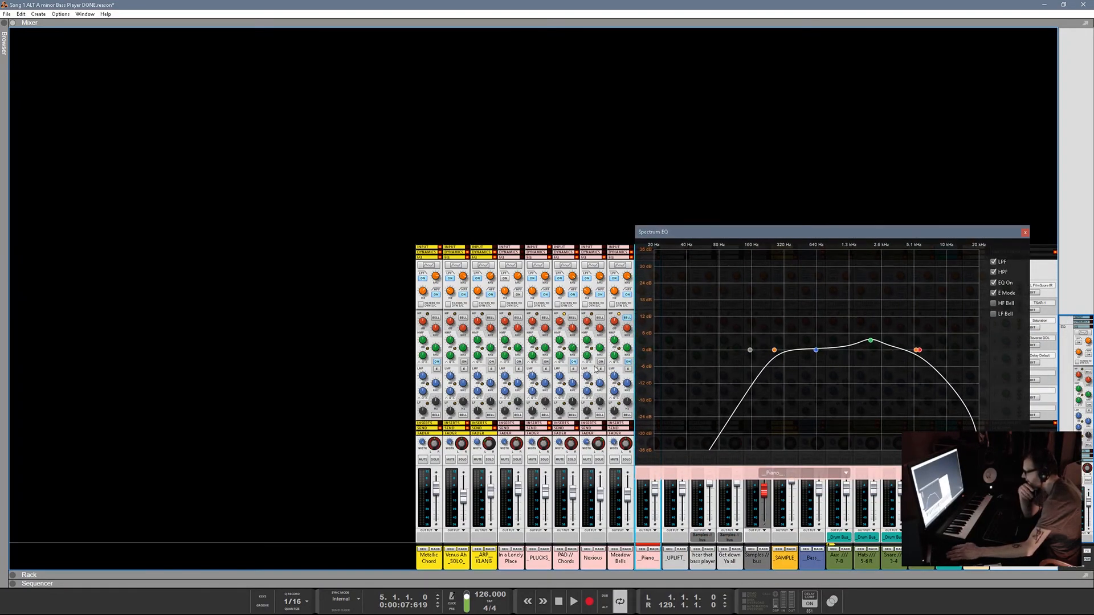
pyautogui.click(618, 366)
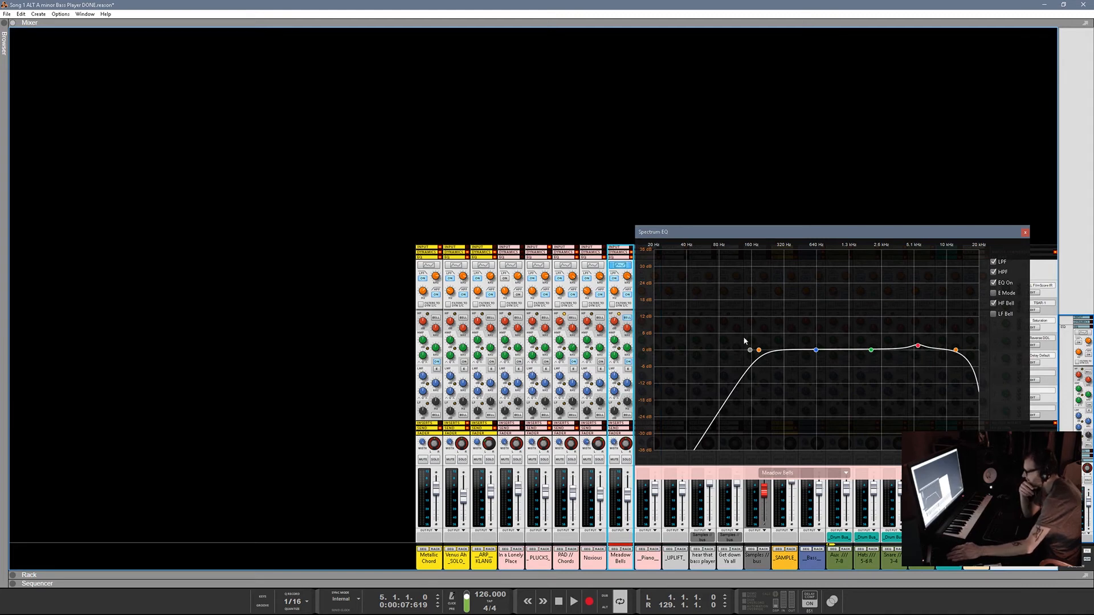
pyautogui.moveTo(749, 228)
pyautogui.mouseDown()
pyautogui.moveTo(818, 213)
pyautogui.moveTo(748, 243)
pyautogui.mouseUp()
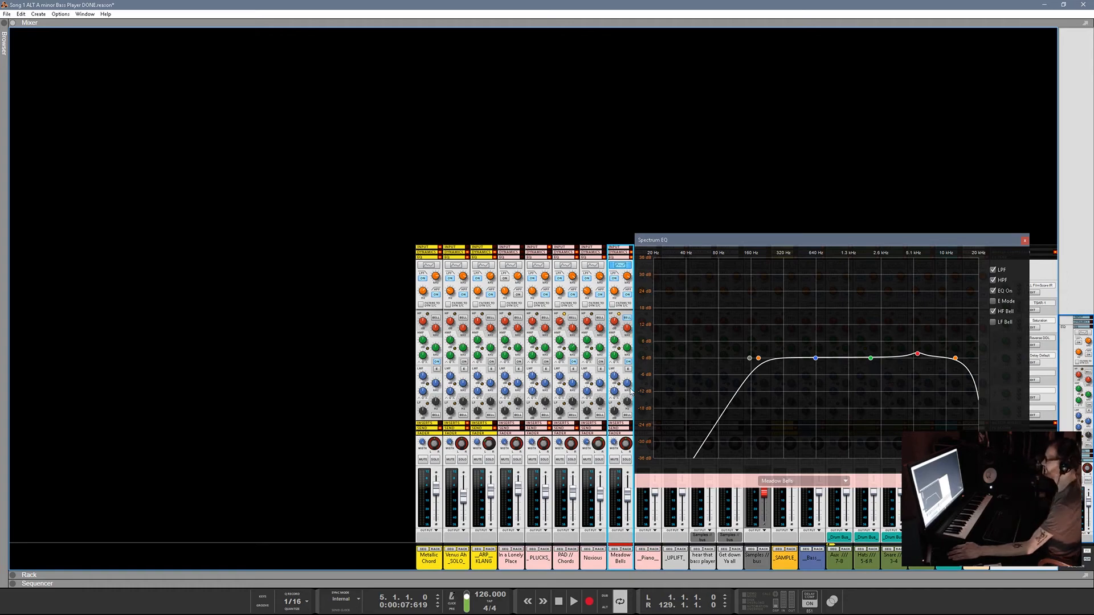
pyautogui.moveTo(735, 240); pyautogui.dragTo(264, 455)
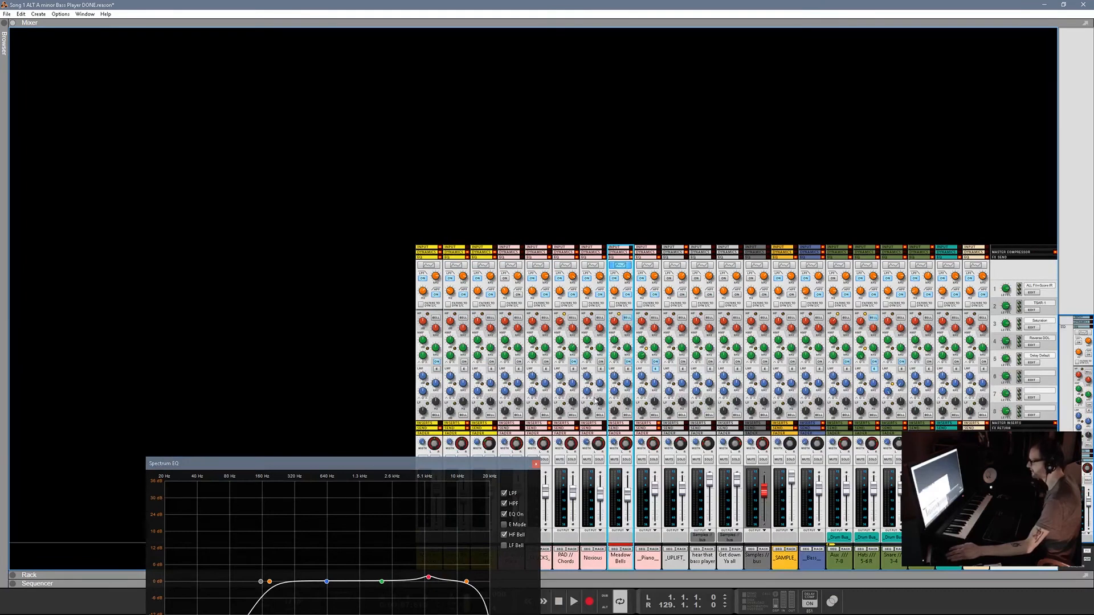
pyautogui.moveTo(476, 463); pyautogui.dragTo(533, 207)
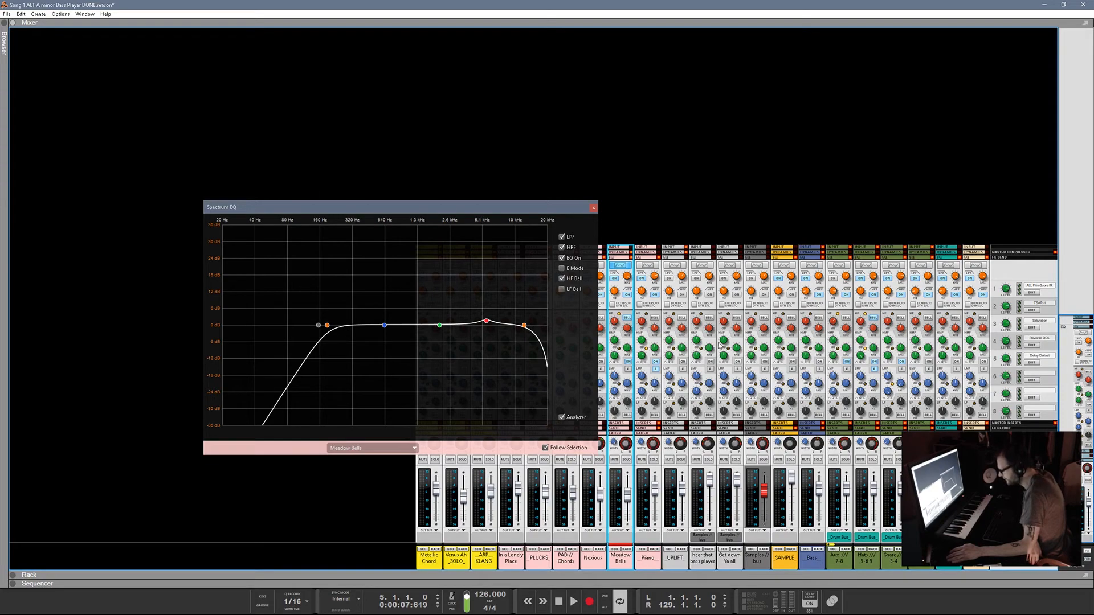
# - Display the EQ curve of the Venus Ah _SOLO_ channel with its strip uncovered, and close the Spectrum EQ window
pyautogui.moveTo(495, 207); pyautogui.dragTo(899, 244)
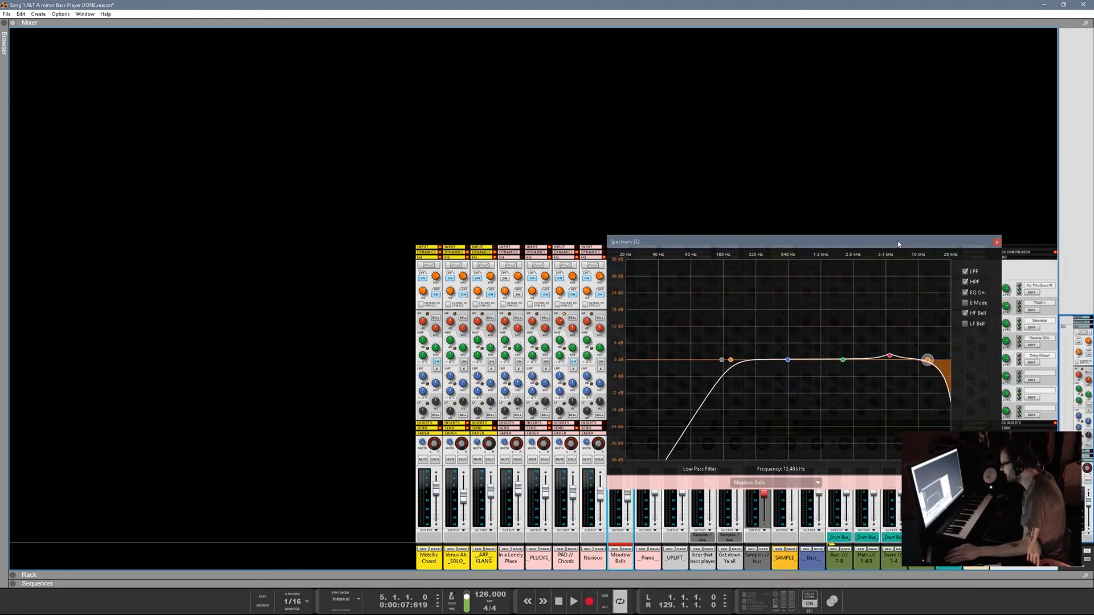
pyautogui.click(465, 365)
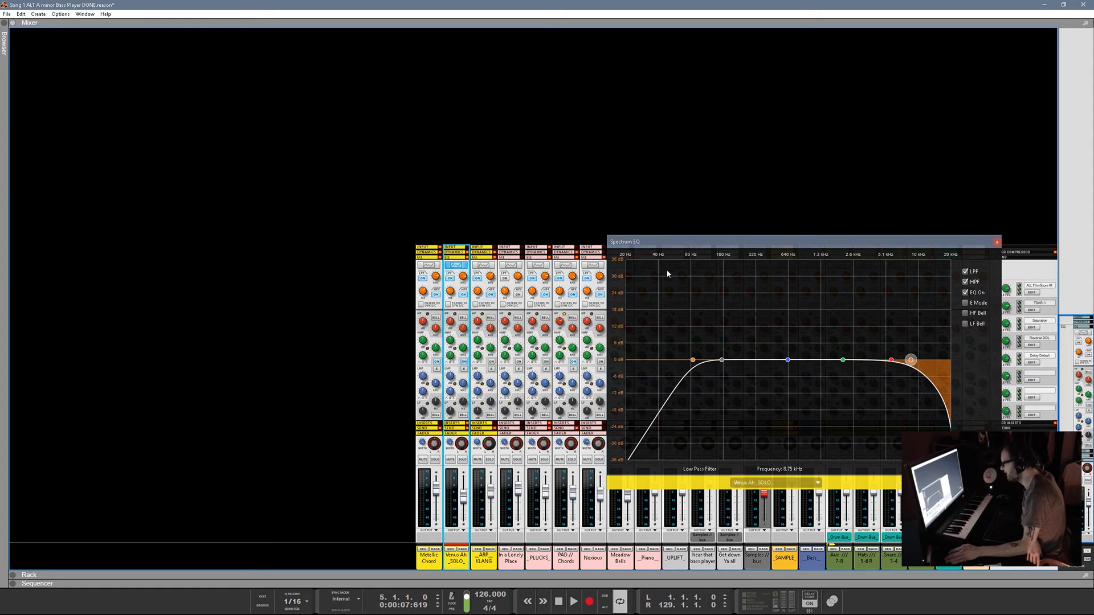
pyautogui.moveTo(671, 246); pyautogui.dragTo(535, 251)
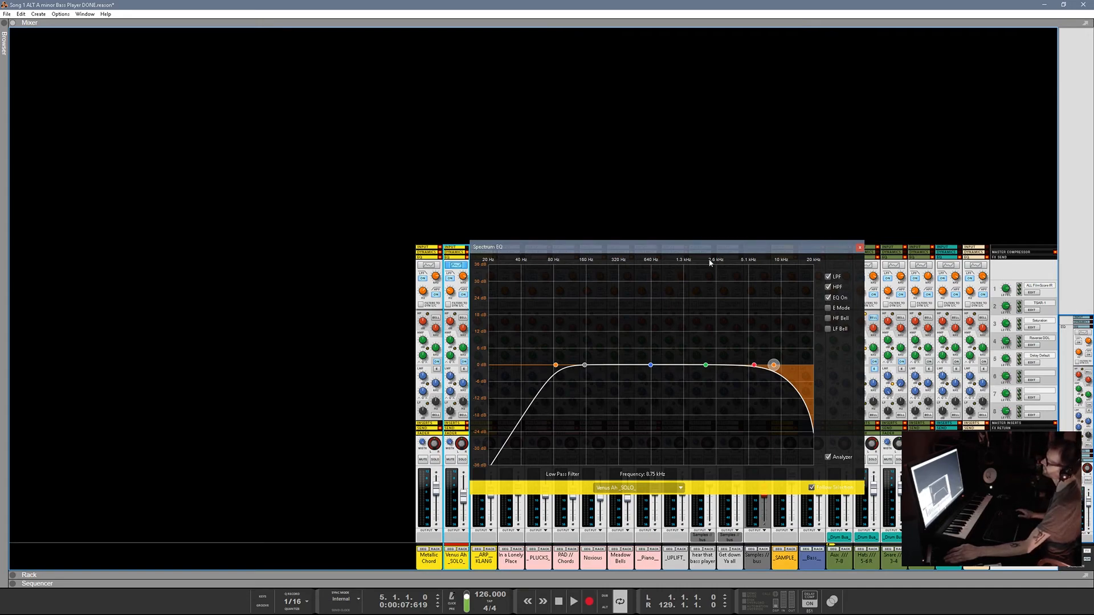
pyautogui.moveTo(838, 250); pyautogui.dragTo(556, 285)
pyautogui.click(578, 282)
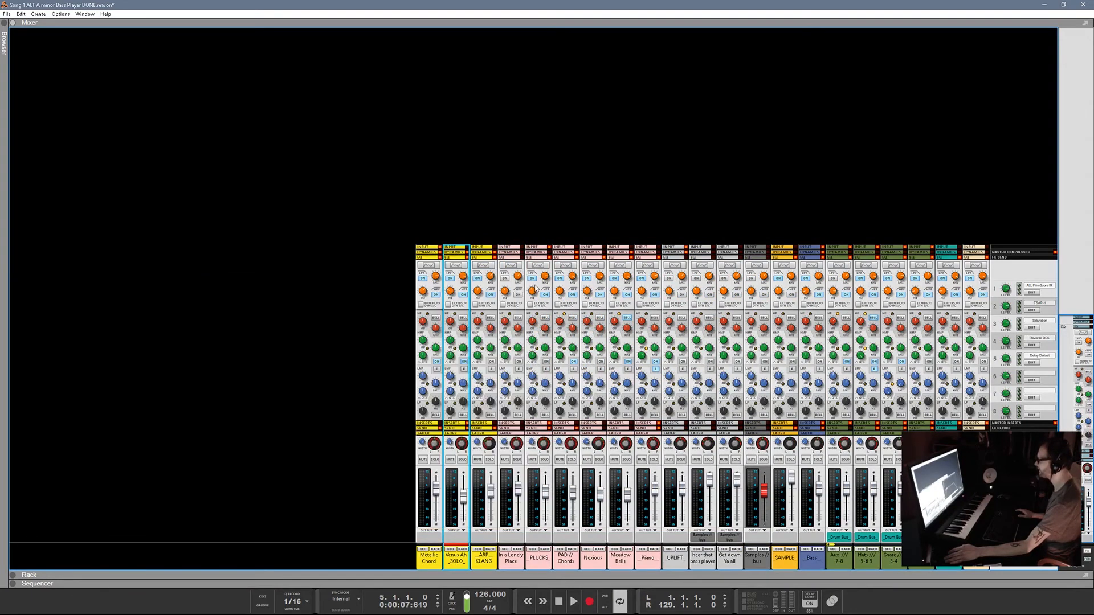
# - Hide the mixer's EQ section and view the inserts section of all channels, followed by the sends section
pyautogui.click(488, 258)
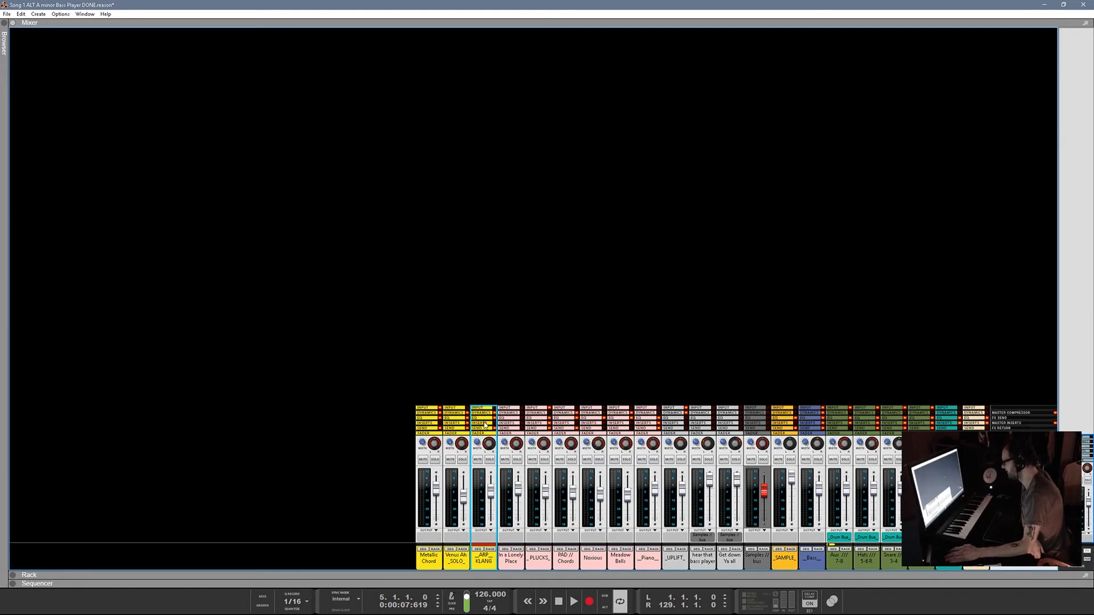
pyautogui.click(485, 424)
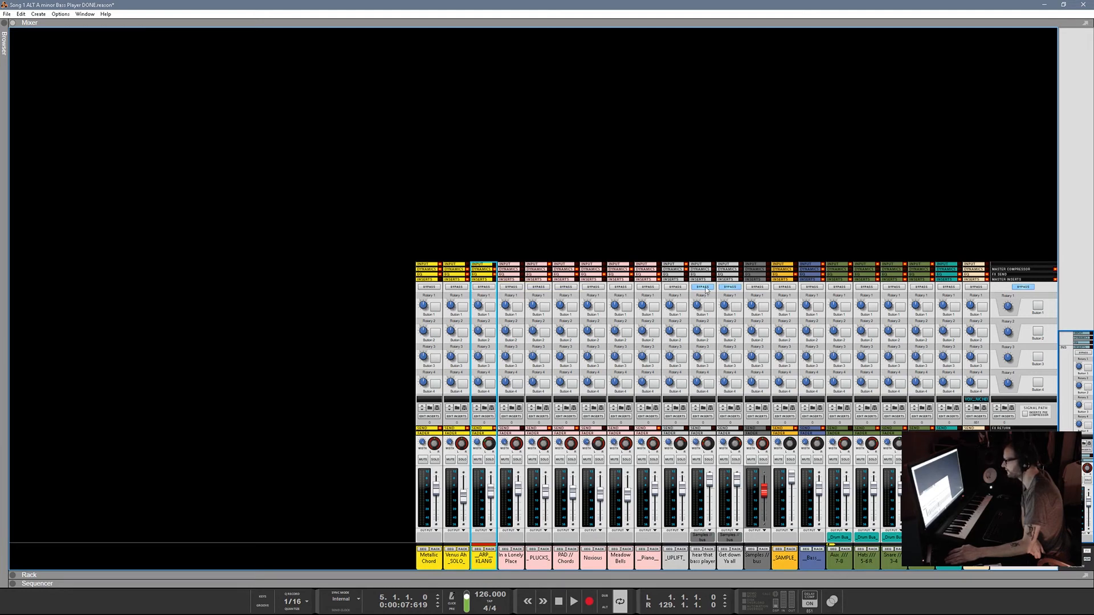
pyautogui.click(484, 279)
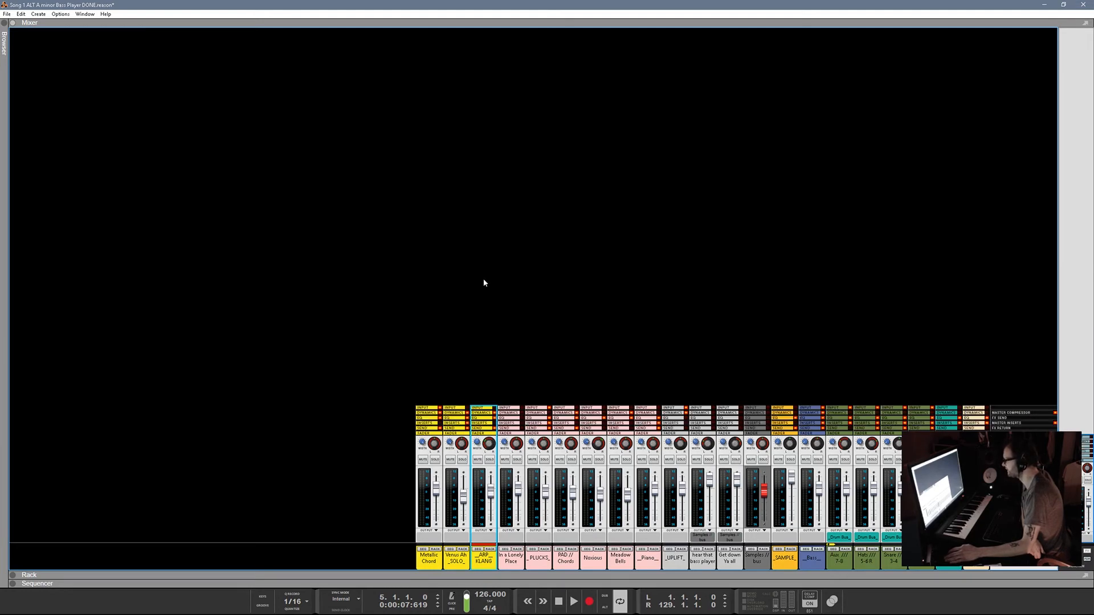
pyautogui.click(480, 430)
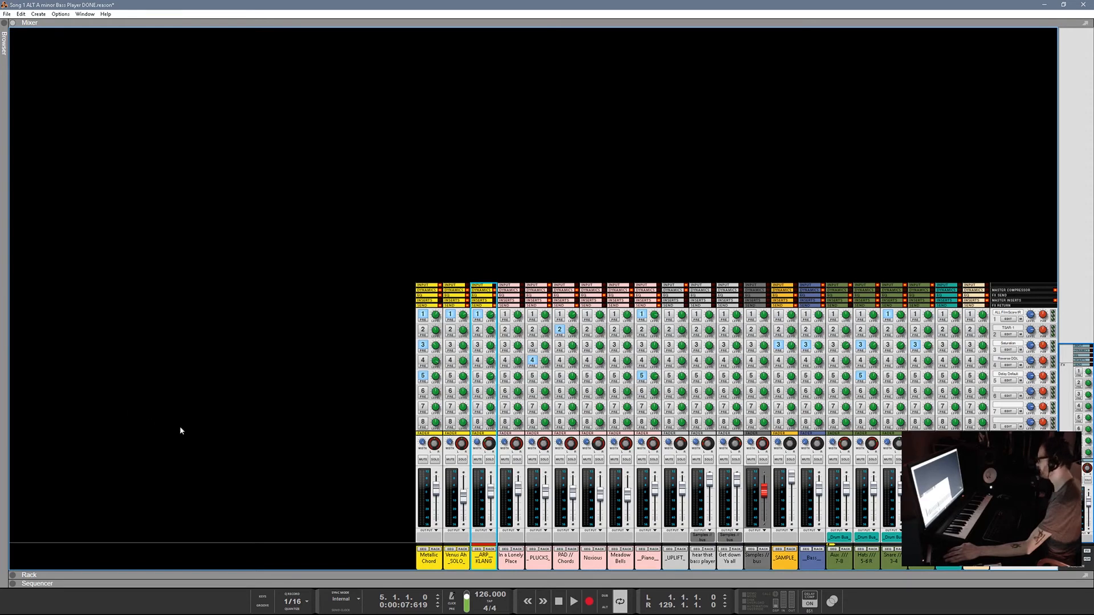
pyautogui.moveTo(681, 423)
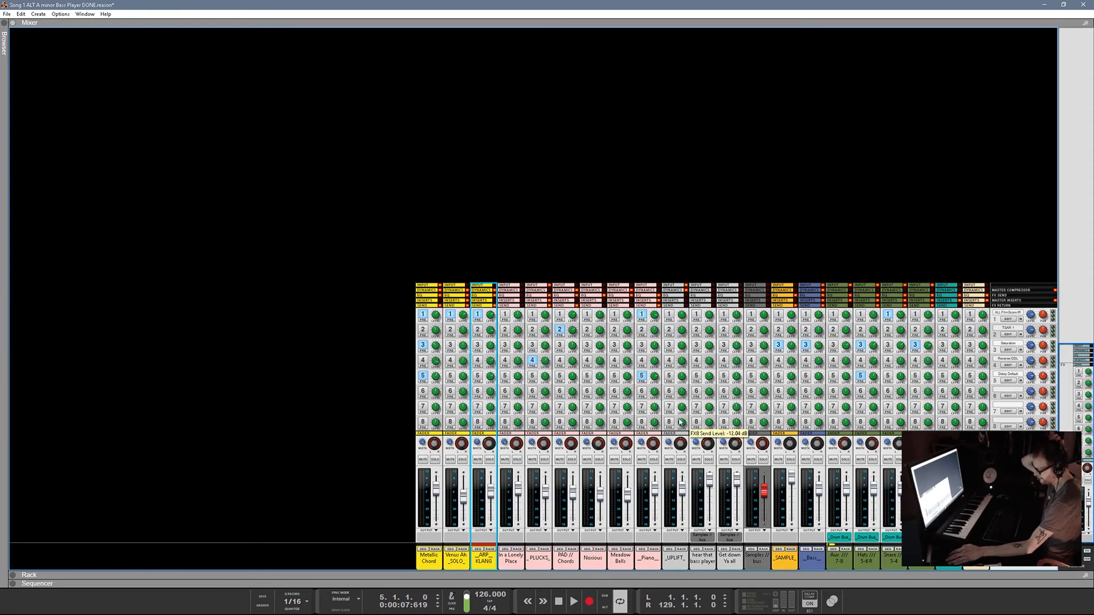
# - Bring up the rack and sequencer below the mixer and examine the _PLUCKS_ Europa synth's settings
pyautogui.click(740, 575)
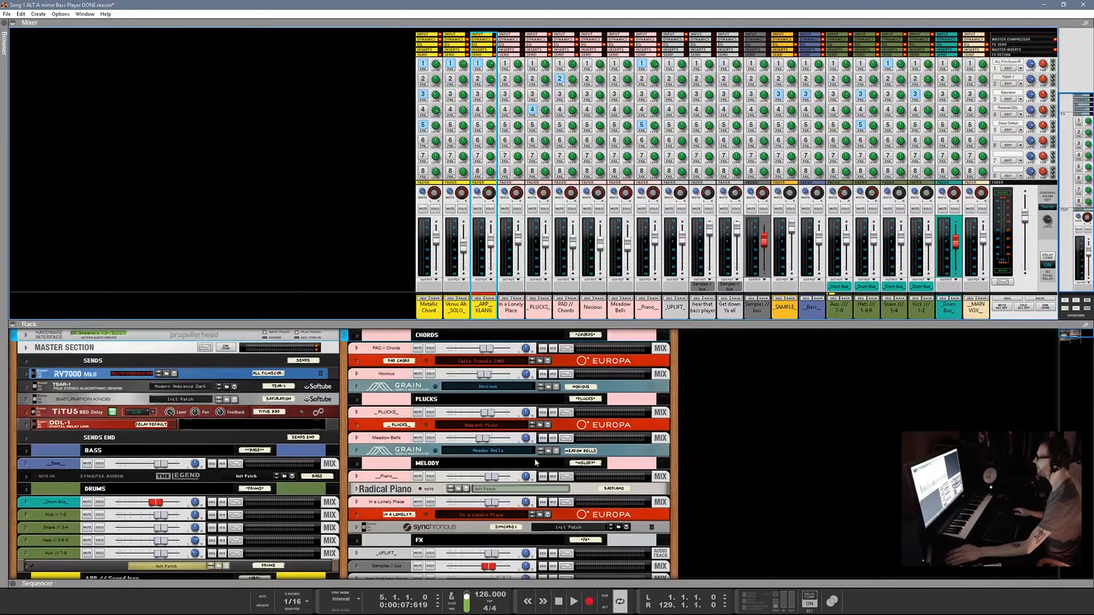
pyautogui.click(421, 581)
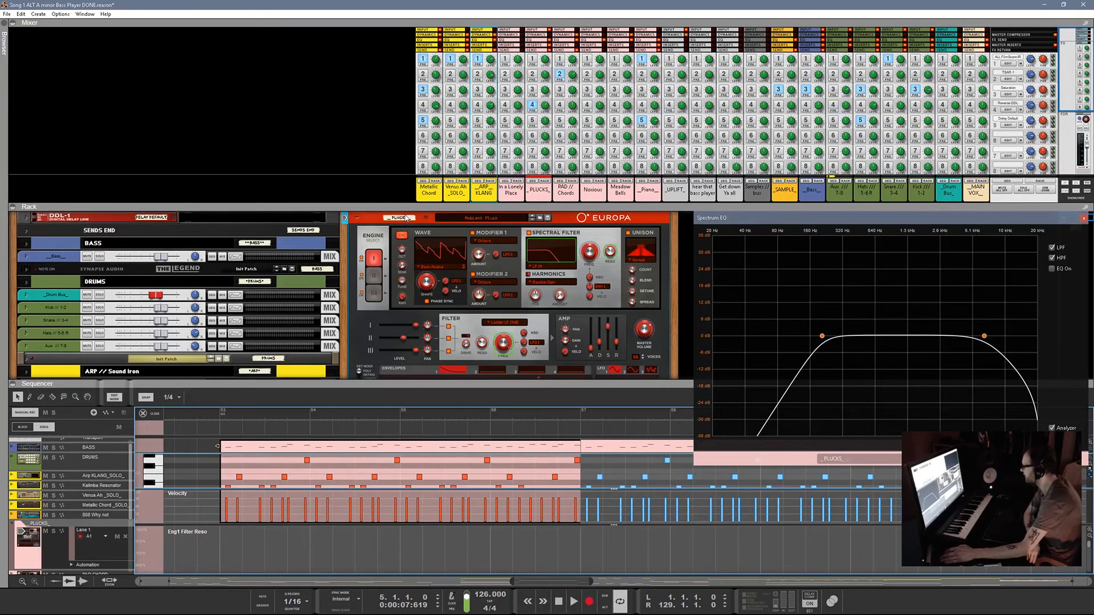
pyautogui.scroll(-2, 470, 287)
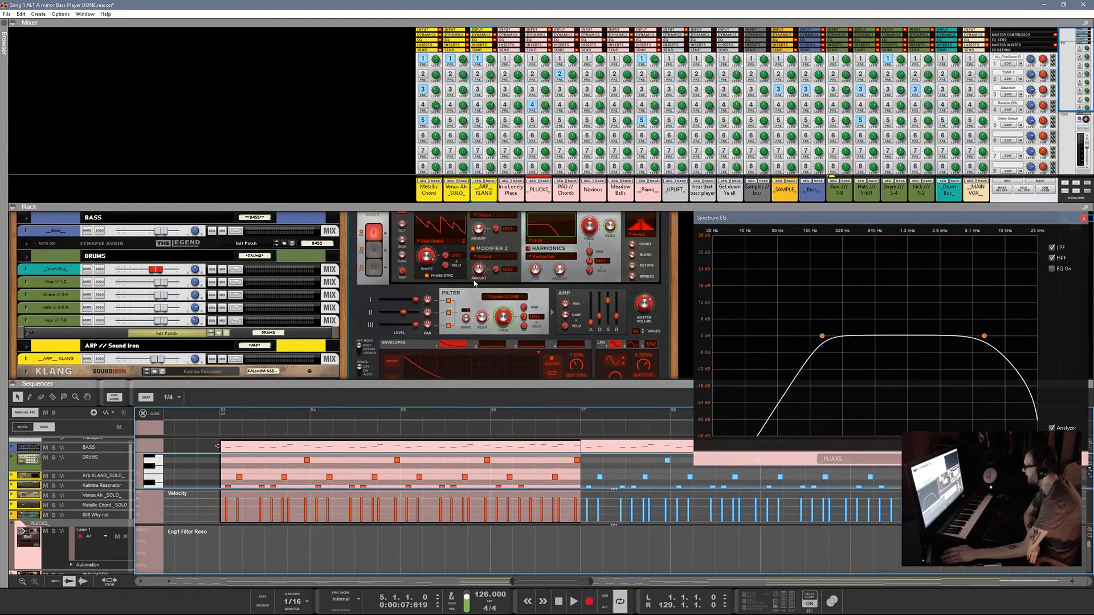
# - Delete the selected note at bar 55, beat 3 of the _PLUCKS_ clip and undo the deletion
pyautogui.click(466, 479)
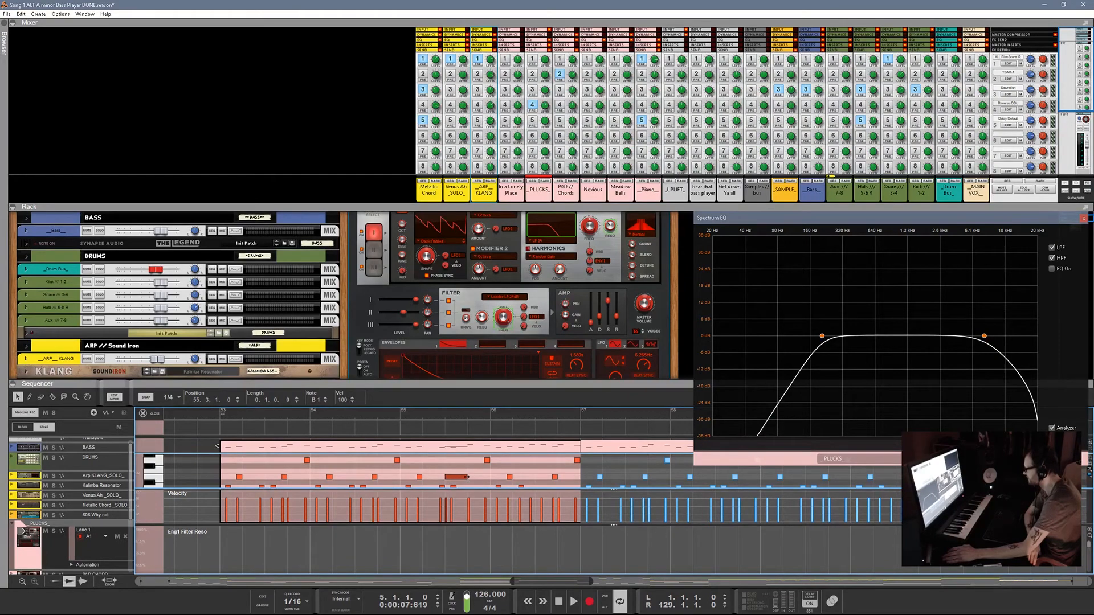
pyautogui.press('Delete')
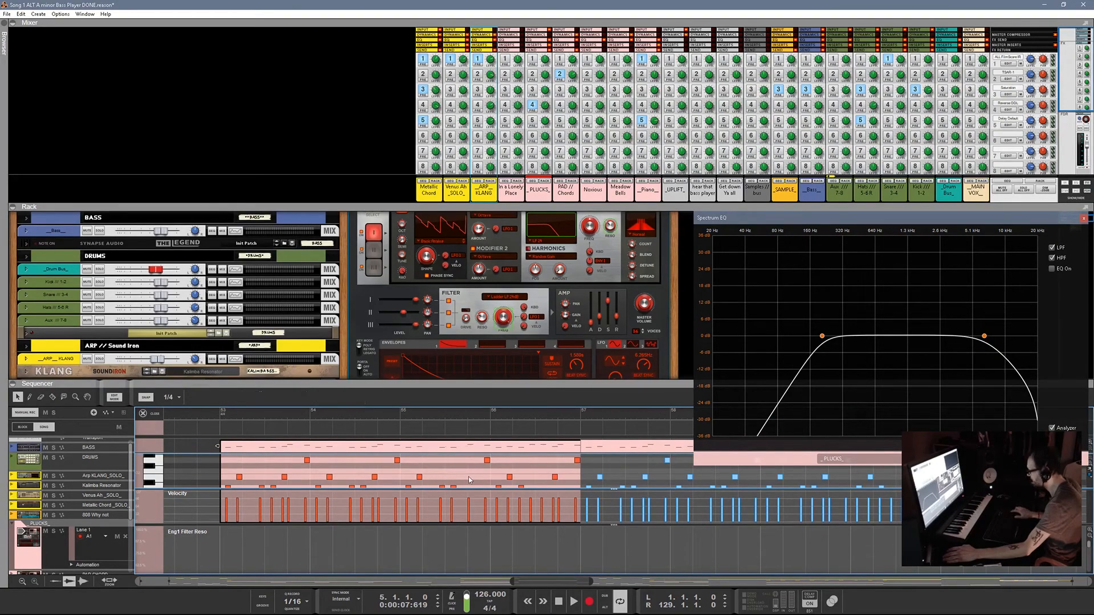
pyautogui.hotkey('ctrl', 'z')
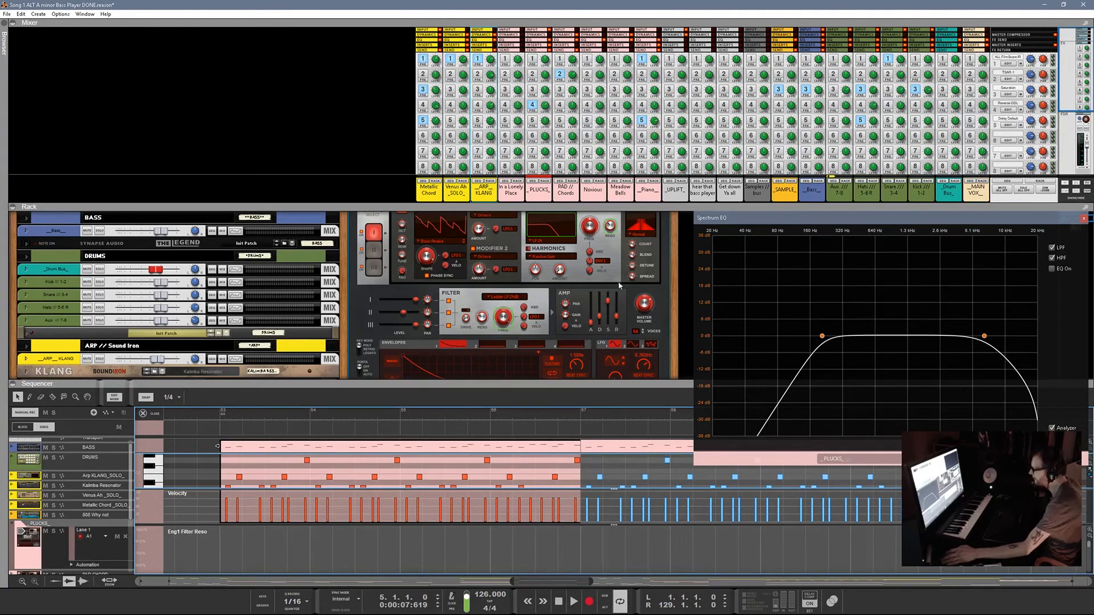
# - Review the _PLUCKS_ channel's EQ and send sections in the mixer, and close the Spectrum EQ window
pyautogui.click(547, 110)
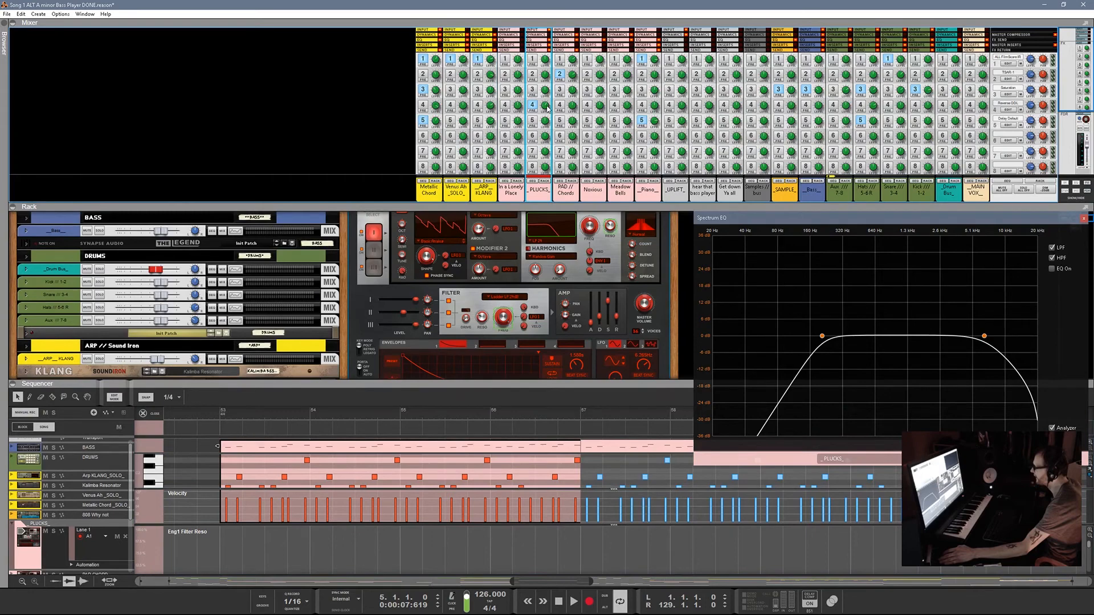
pyautogui.click(541, 41)
pyautogui.scroll(1, 537, 83)
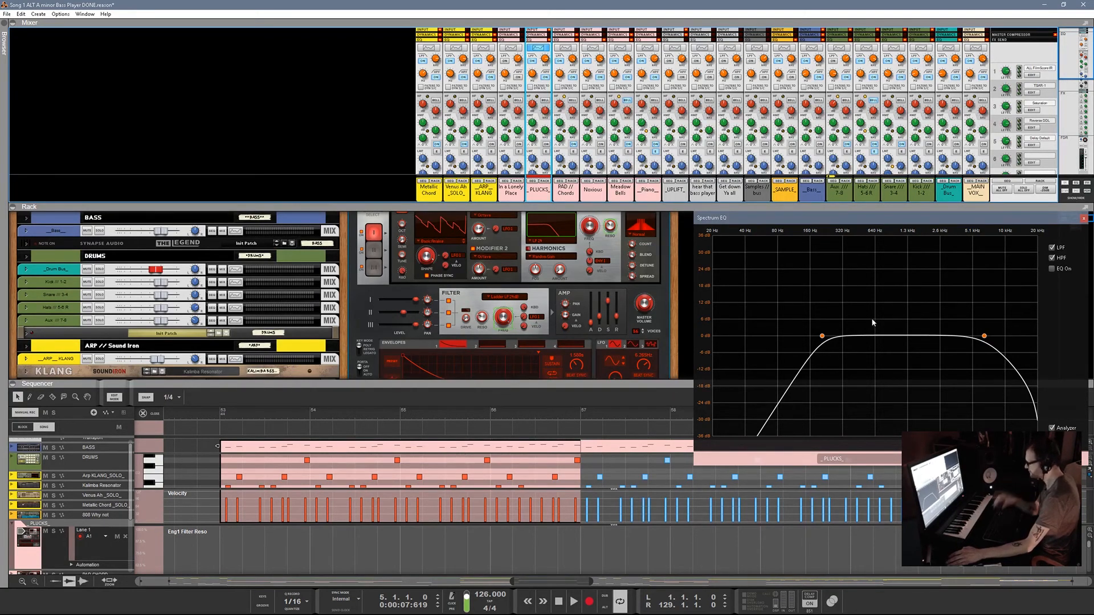
pyautogui.scroll(-3, 568, 140)
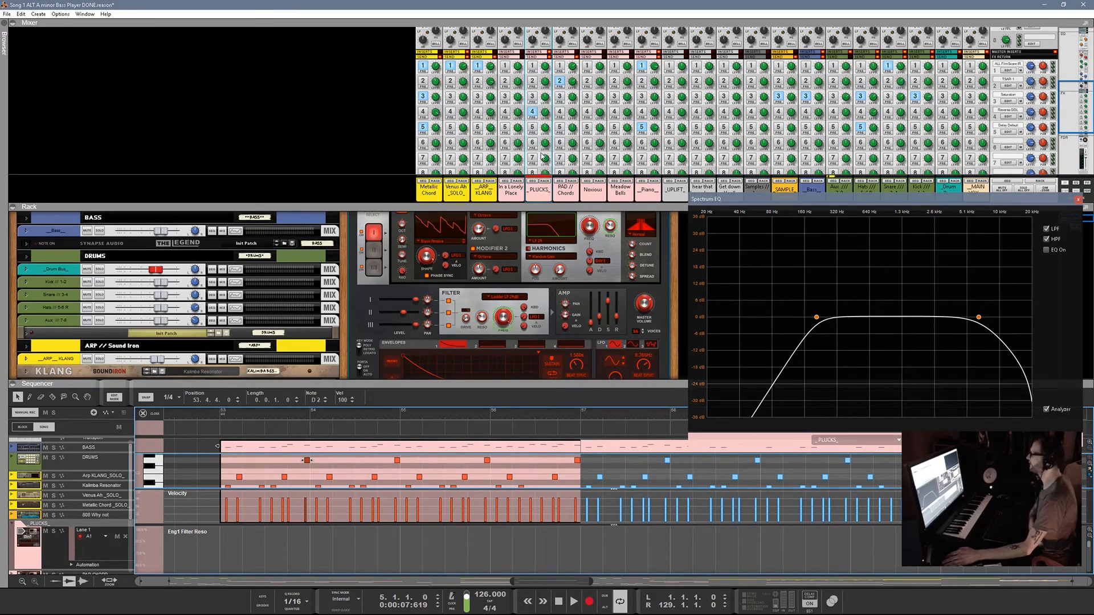
pyautogui.scroll(4, 537, 57)
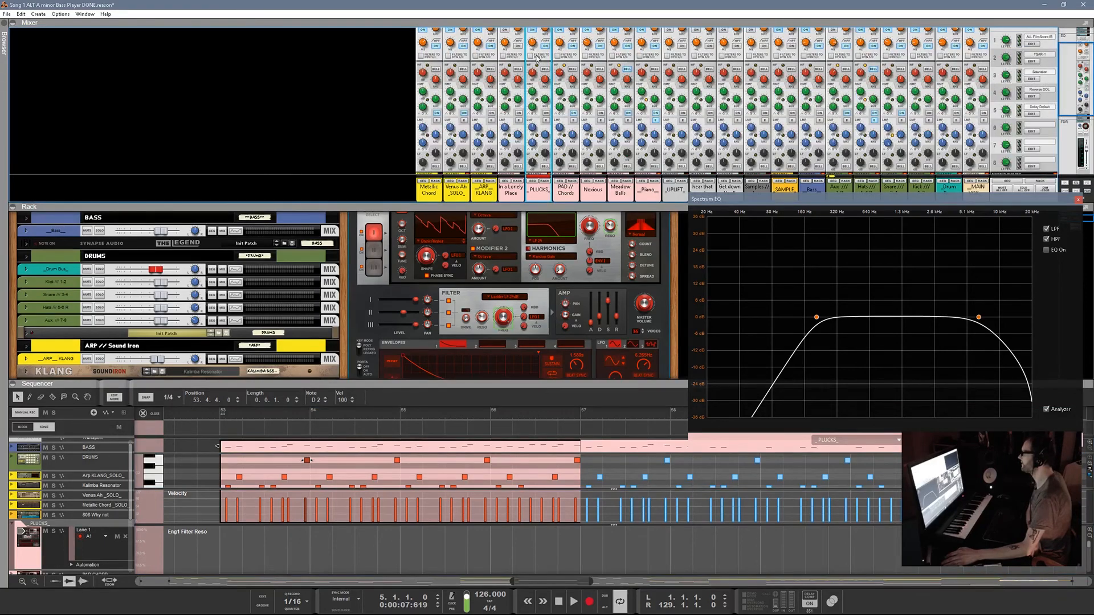
pyautogui.scroll(-4, 540, 112)
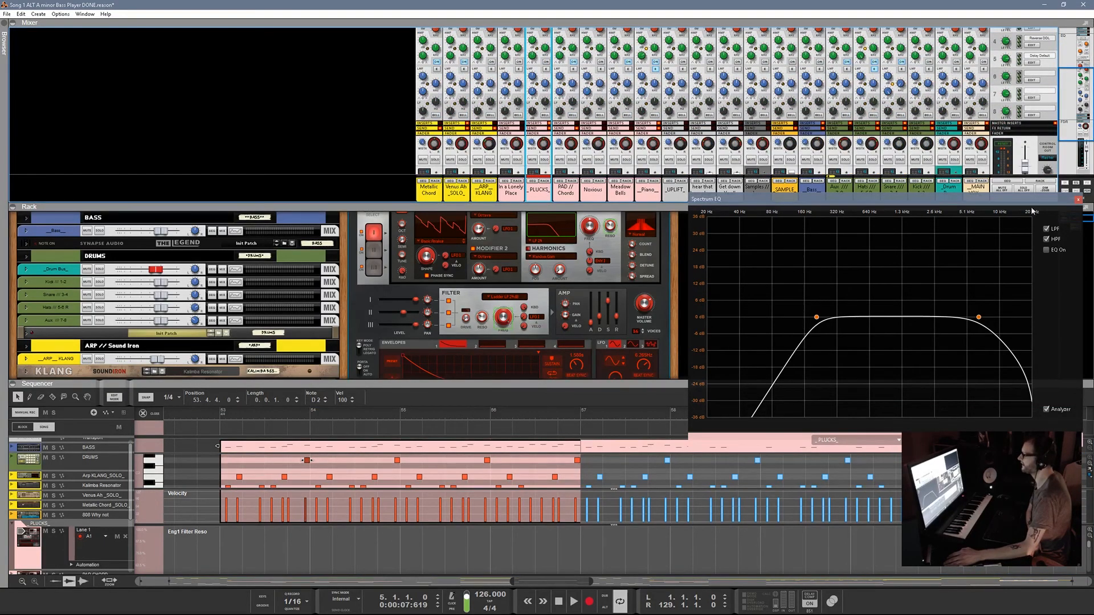
pyautogui.click(1078, 199)
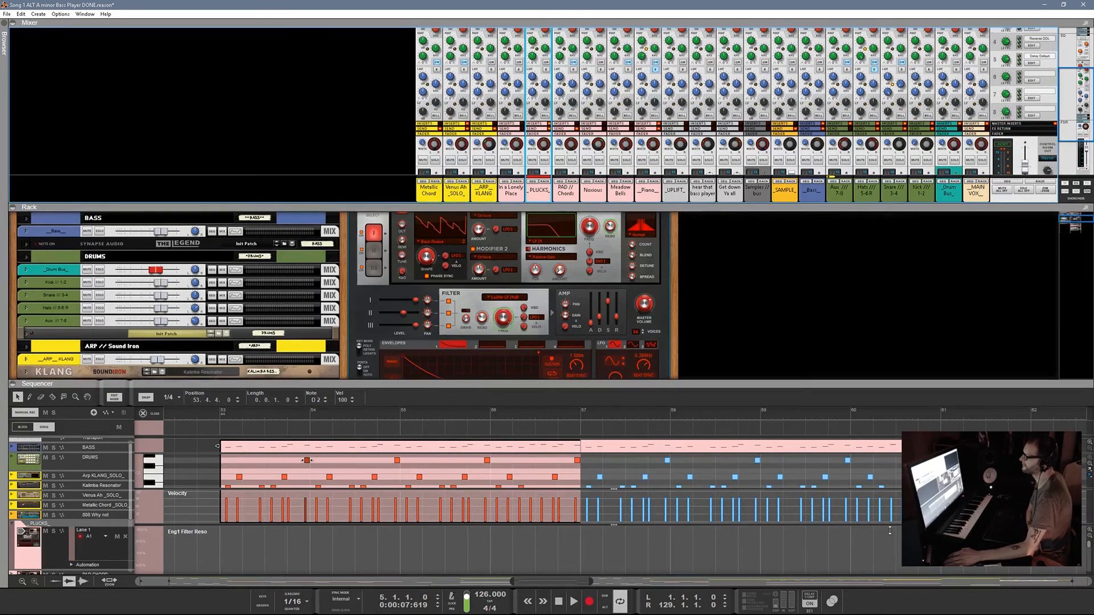
# - Show the mixer alone, hide its EQ section and display the sends of all channels
pyautogui.press('F5')
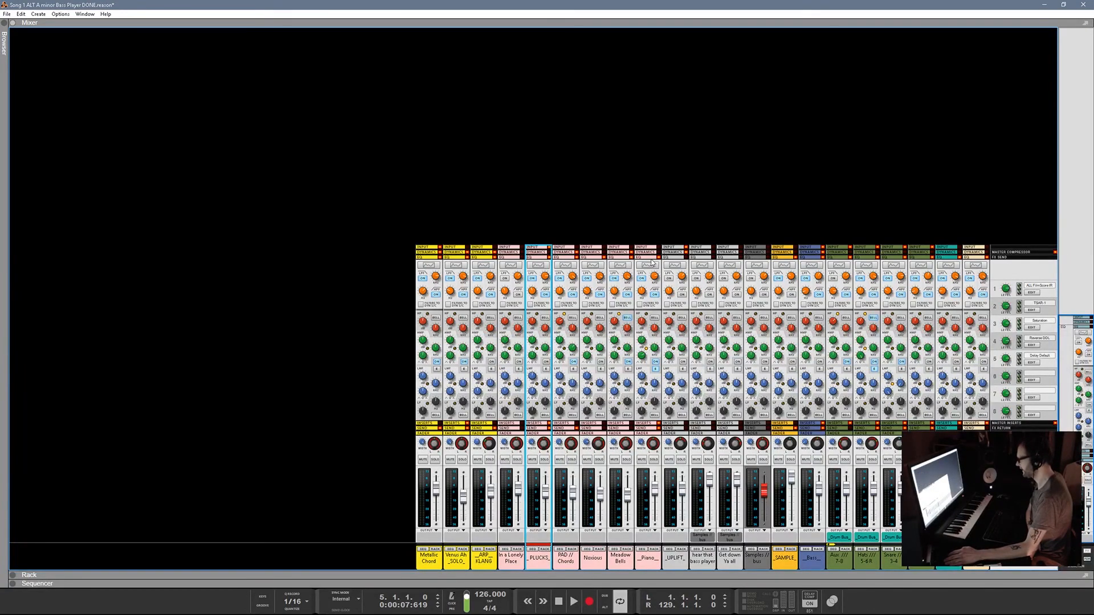
pyautogui.click(651, 259)
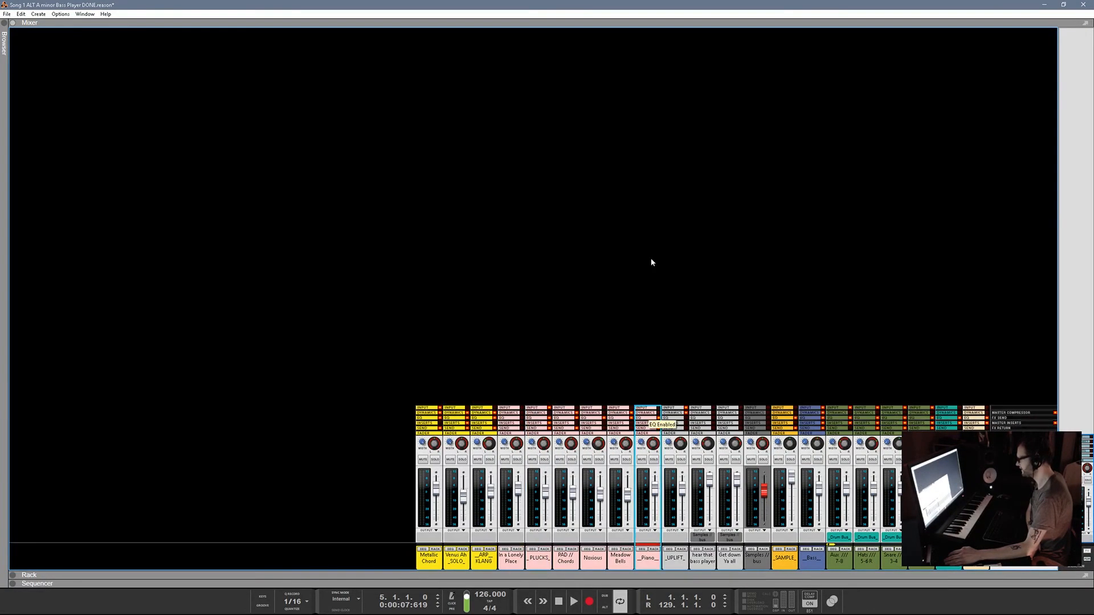
pyautogui.click(649, 430)
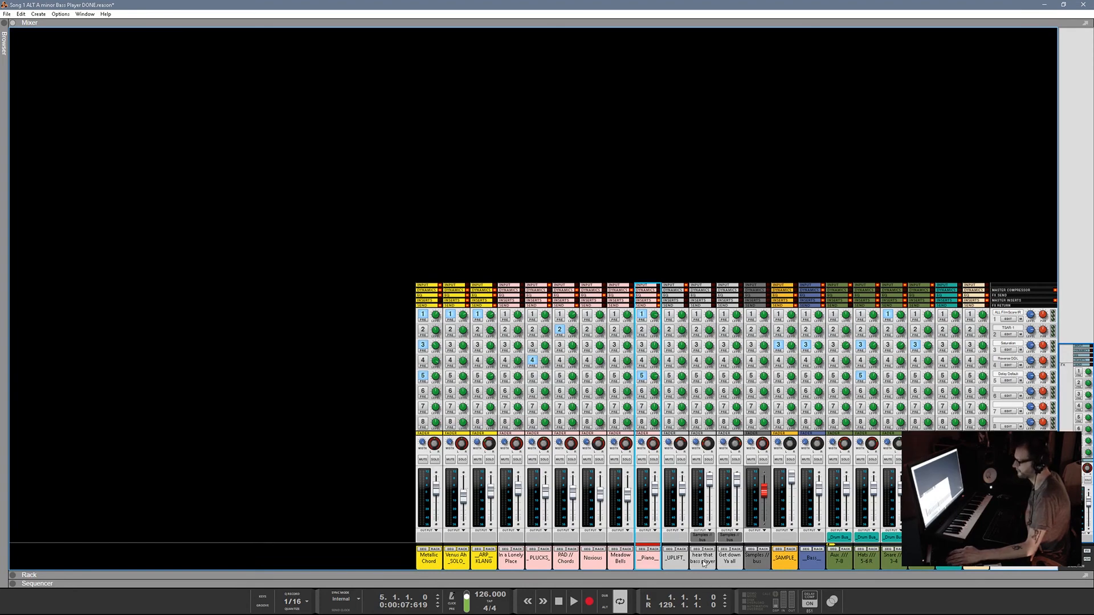
# - Show the sequencer full size, collapse the _PLUCKS_ track and move the playhead to the start of the song
pyautogui.moveTo(696, 575); pyautogui.dragTo(689, 313)
pyautogui.press('F7')
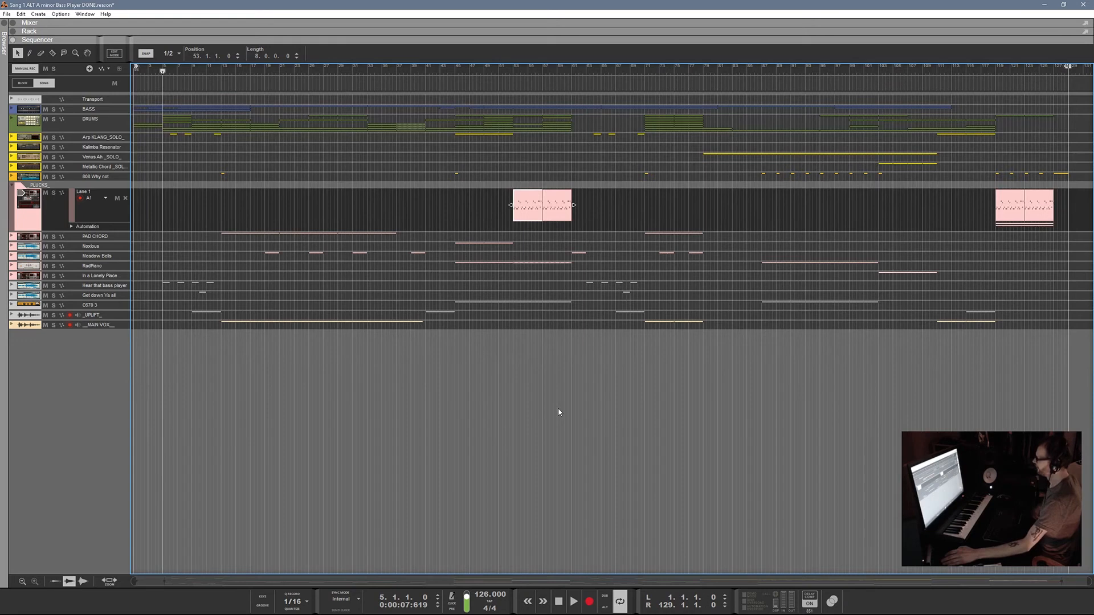
pyautogui.click(12, 186)
pyautogui.moveTo(163, 71); pyautogui.dragTo(146, 78)
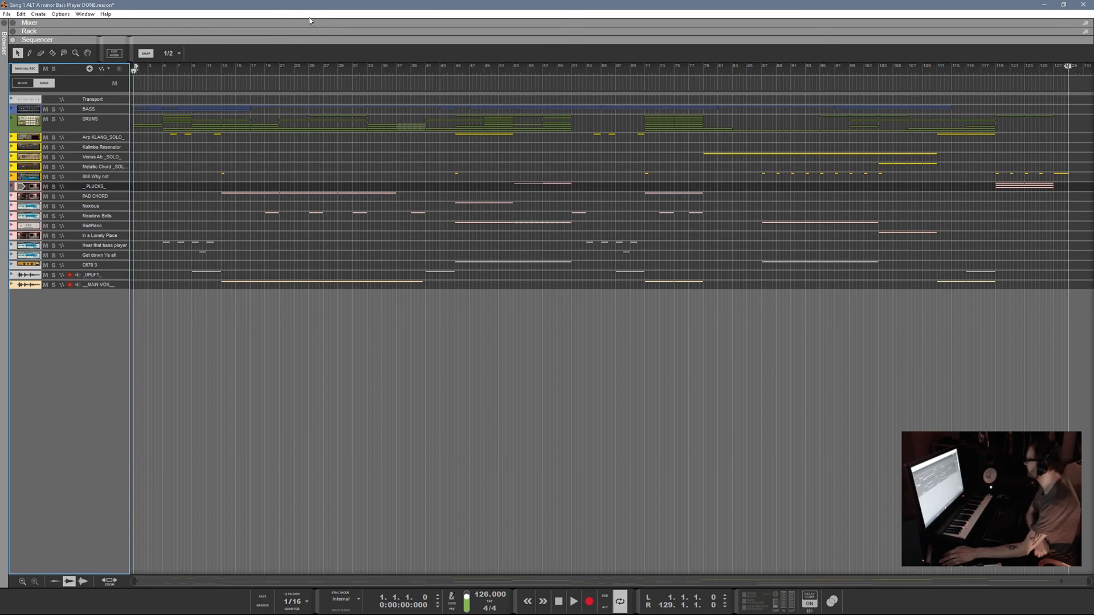
# - Reveal the rack above the sequencer to look over its devices, and return to the full-size sequencer
pyautogui.moveTo(309, 38); pyautogui.dragTo(284, 504)
pyautogui.scroll(4, 311, 309)
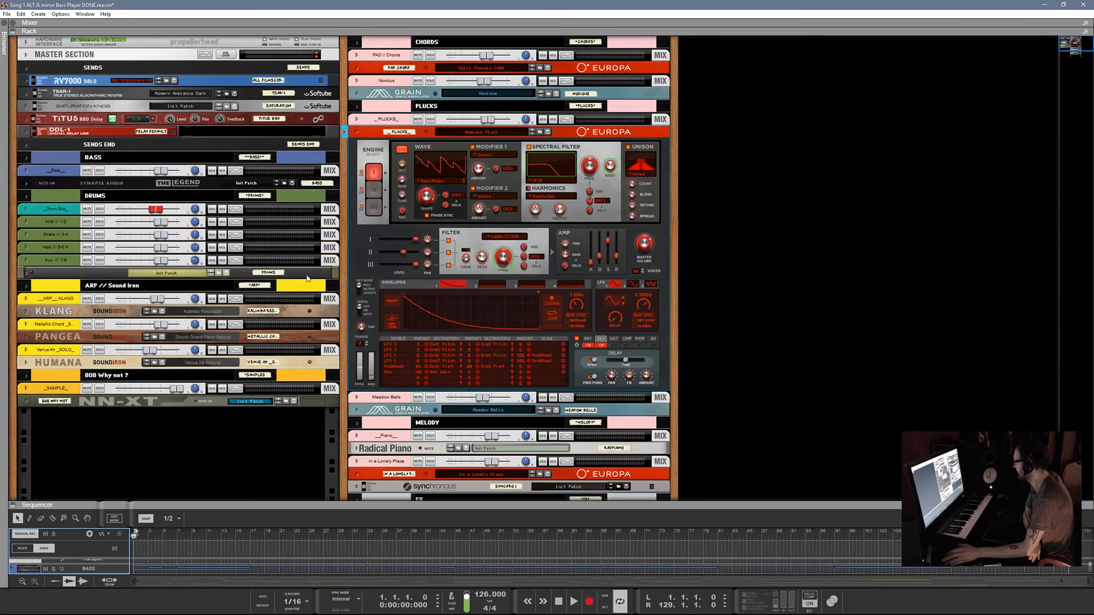
pyautogui.press('F7')
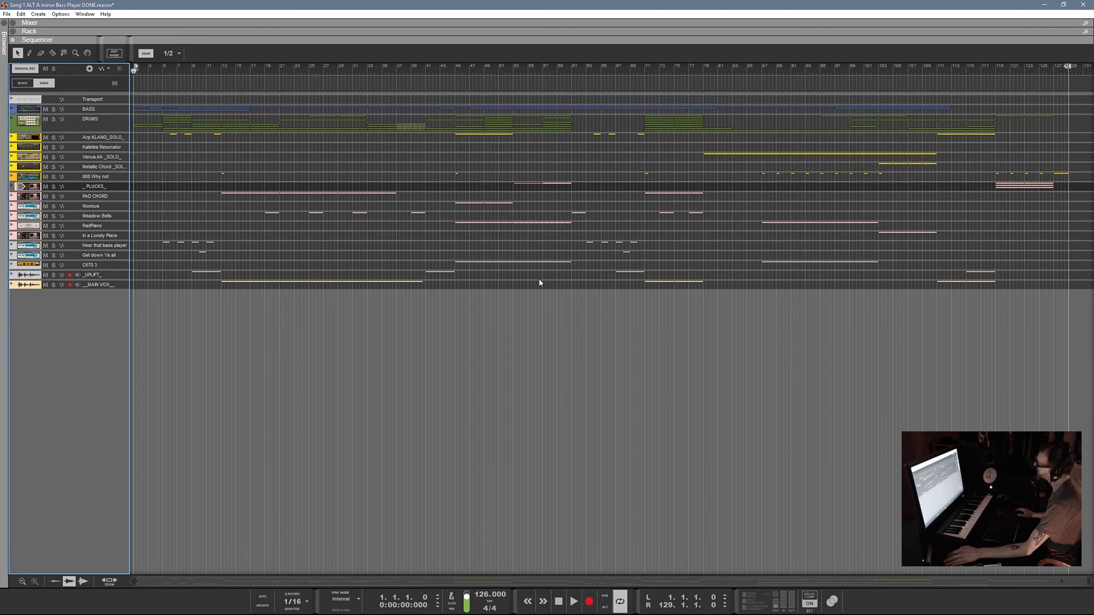